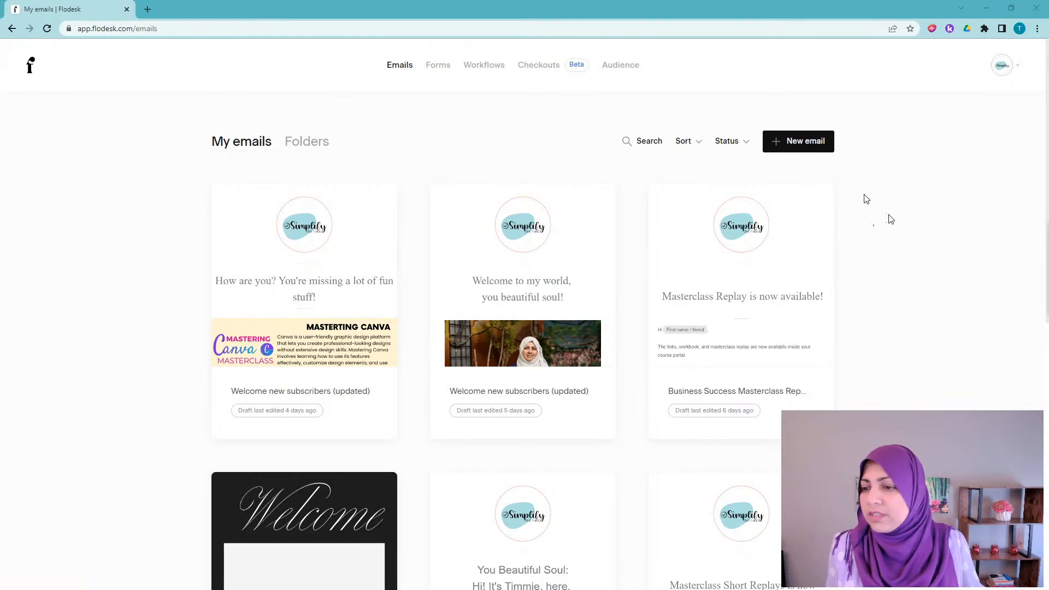
{"action": "left_click", "coordinate": [496, 76]}
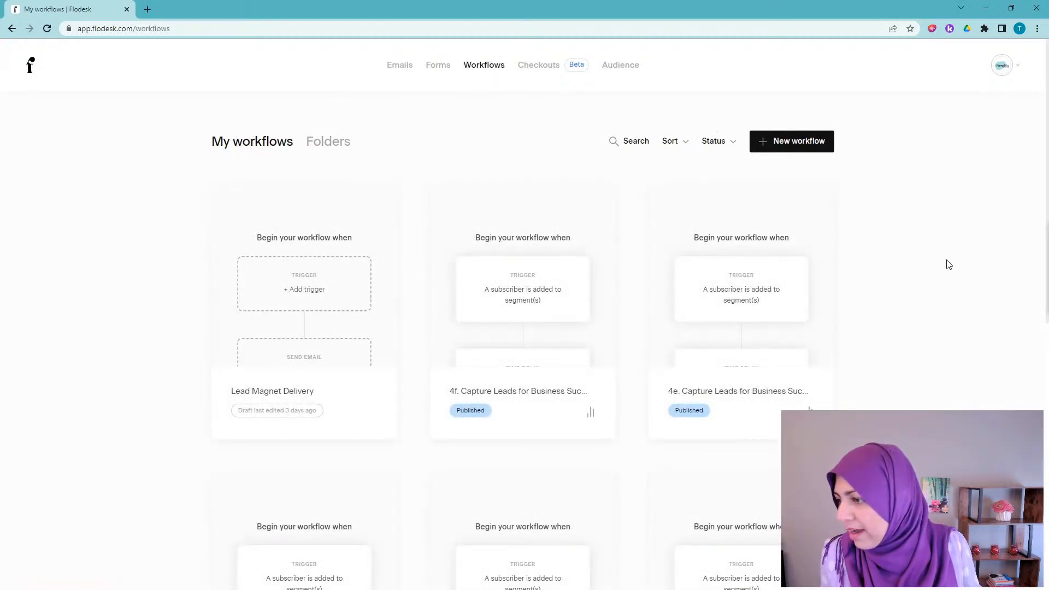
{"action": "scroll", "coordinate": [950, 265], "scroll_direction": "down", "scroll_amount": 4}
{"action": "scroll", "coordinate": [950, 264], "scroll_direction": "up", "scroll_amount": 4}
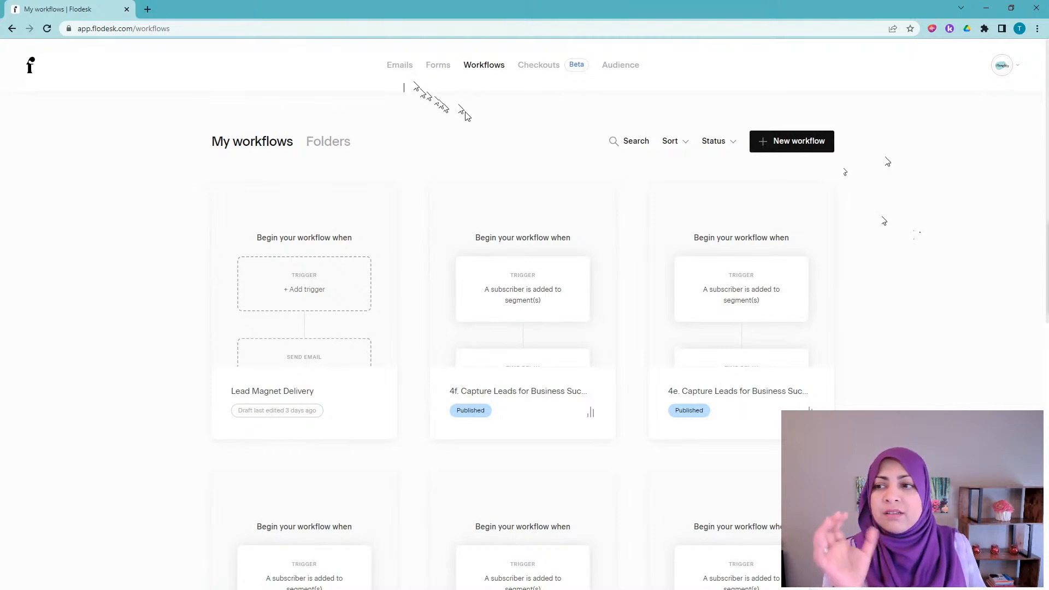
{"action": "left_click", "coordinate": [402, 68]}
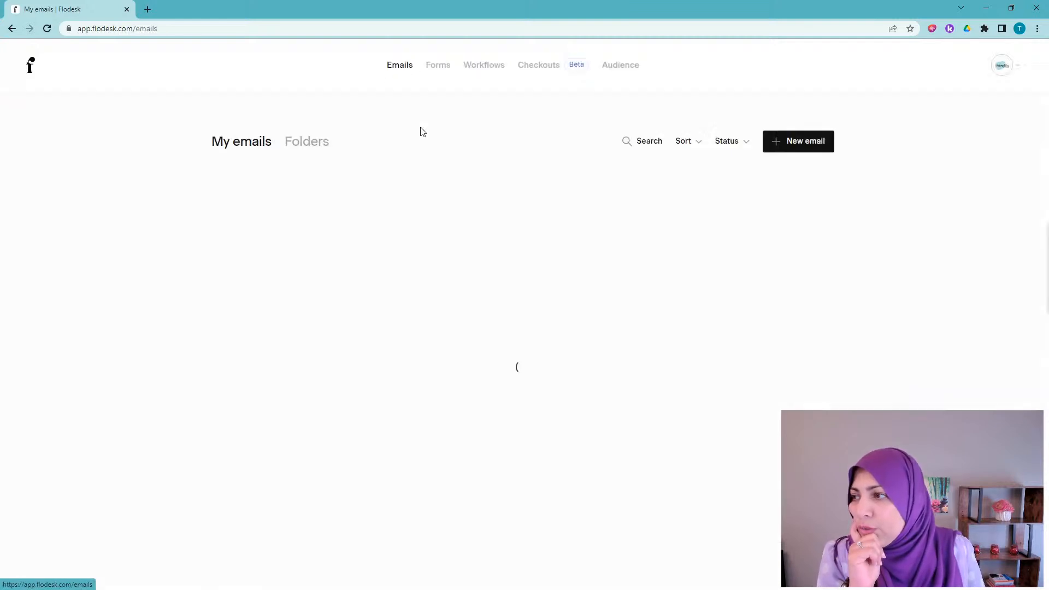
Step: Start a new email and browse the email-goal options
{"action": "left_click", "coordinate": [810, 152]}
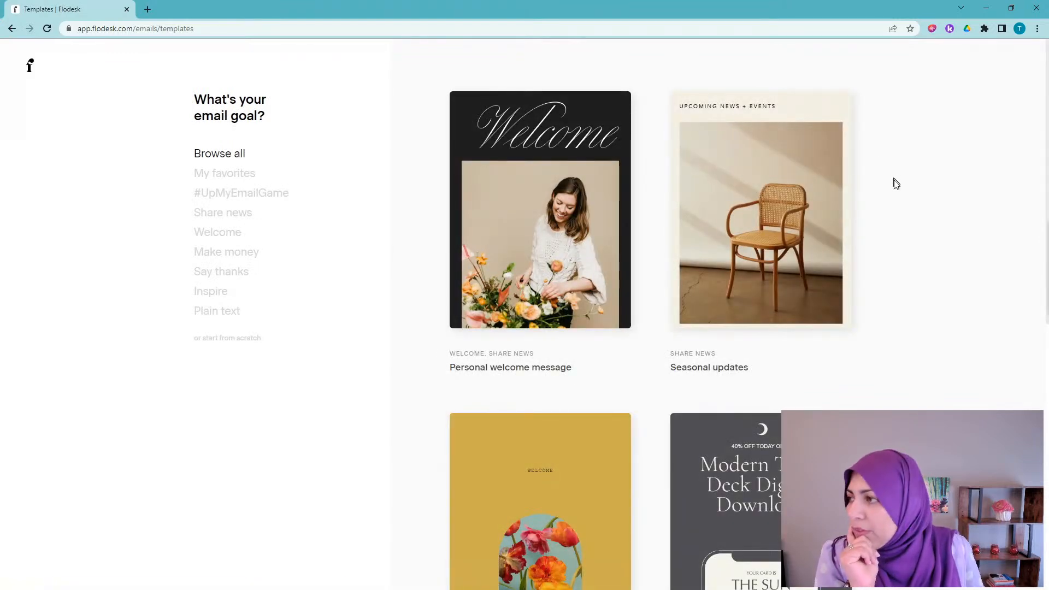
{"action": "scroll", "coordinate": [937, 234], "scroll_direction": "down", "scroll_amount": 1}
{"action": "scroll", "coordinate": [936, 234], "scroll_direction": "down", "scroll_amount": 2}
{"action": "scroll", "coordinate": [936, 234], "scroll_direction": "up", "scroll_amount": 2}
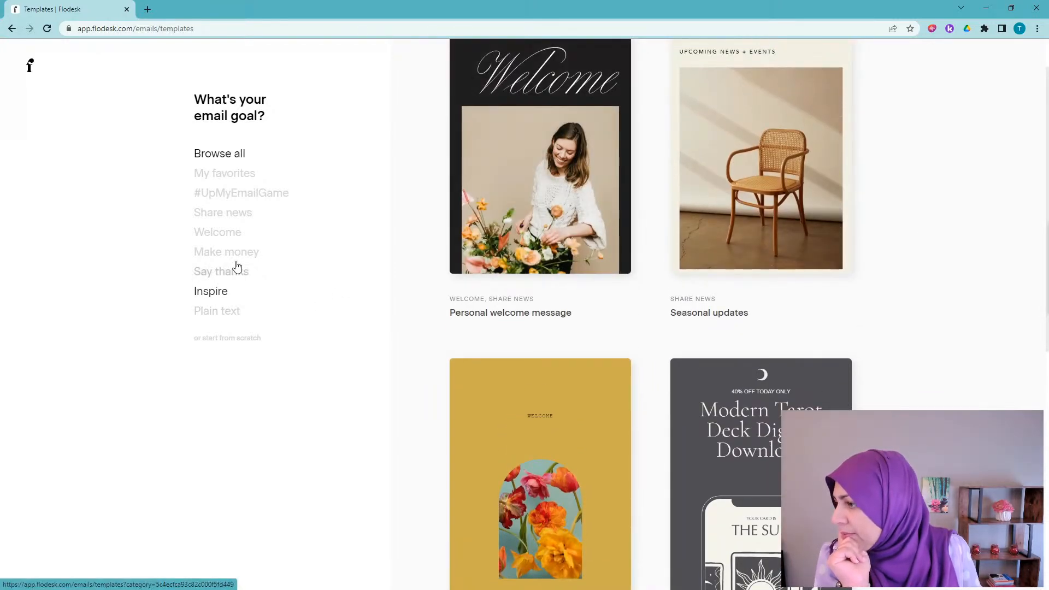
Step: Filter the templates to the Welcome goal and open the Welcome new subscribers template
{"action": "left_click", "coordinate": [224, 235]}
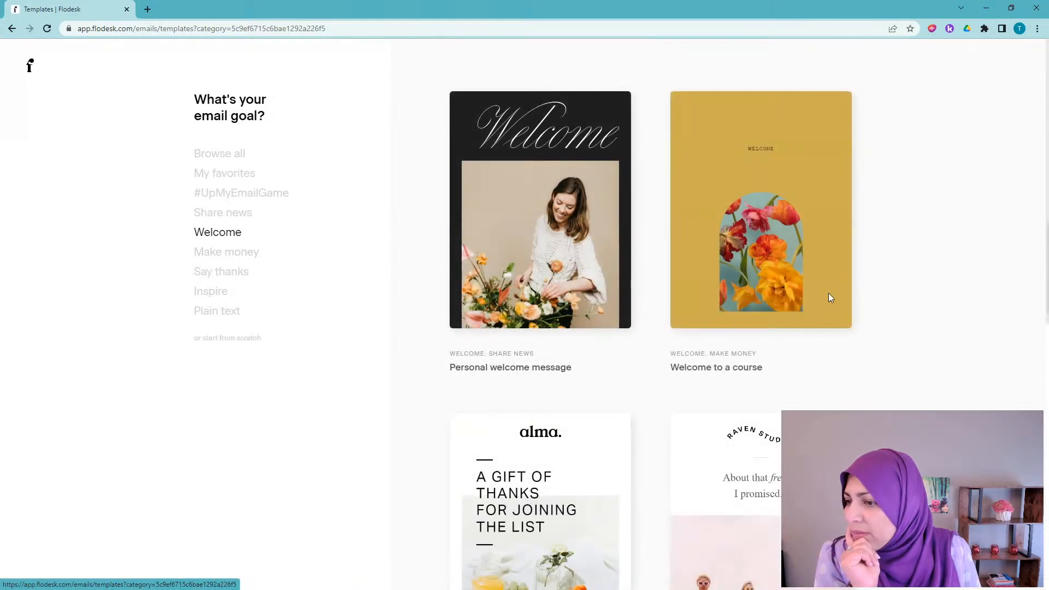
{"action": "scroll", "coordinate": [899, 335], "scroll_direction": "down", "scroll_amount": 1}
{"action": "scroll", "coordinate": [899, 336], "scroll_direction": "down", "scroll_amount": 2}
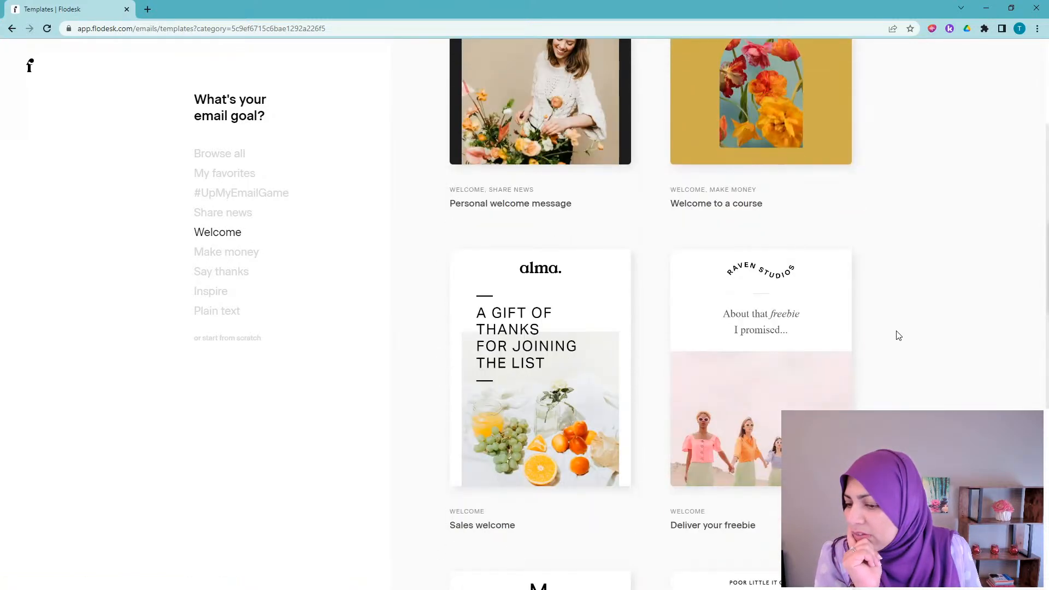
{"action": "scroll", "coordinate": [899, 335], "scroll_direction": "down", "scroll_amount": 2}
{"action": "scroll", "coordinate": [899, 336], "scroll_direction": "down", "scroll_amount": 5}
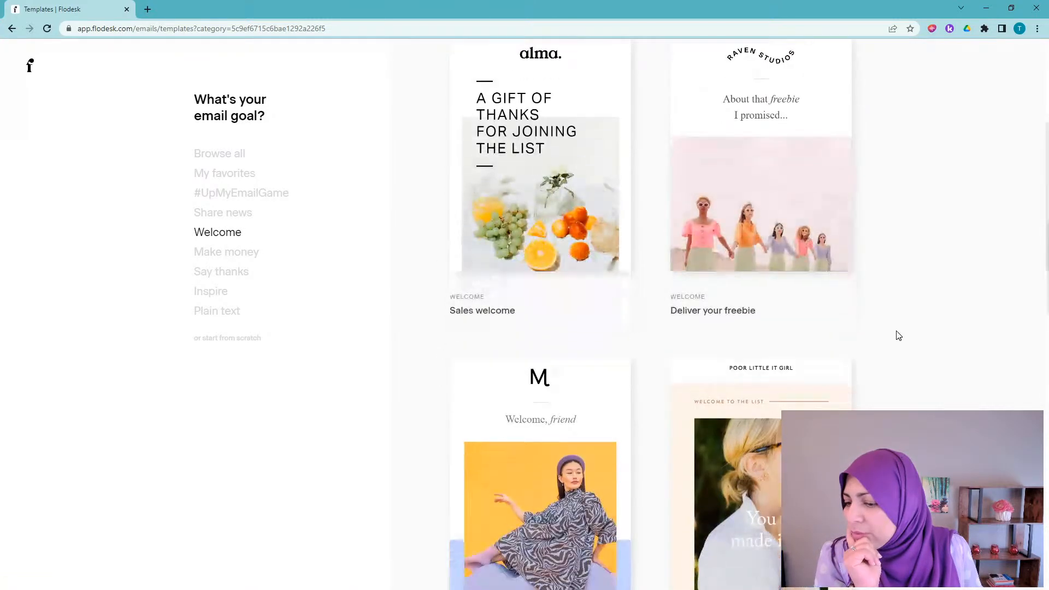
{"action": "scroll", "coordinate": [899, 336], "scroll_direction": "down", "scroll_amount": 1}
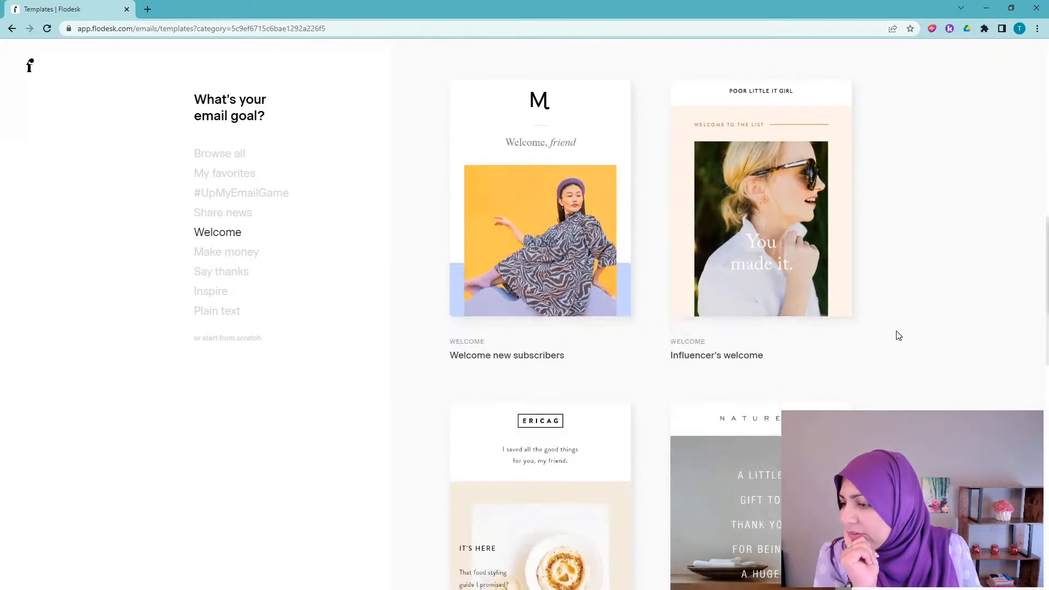
{"action": "mouse_move", "coordinate": [569, 253]}
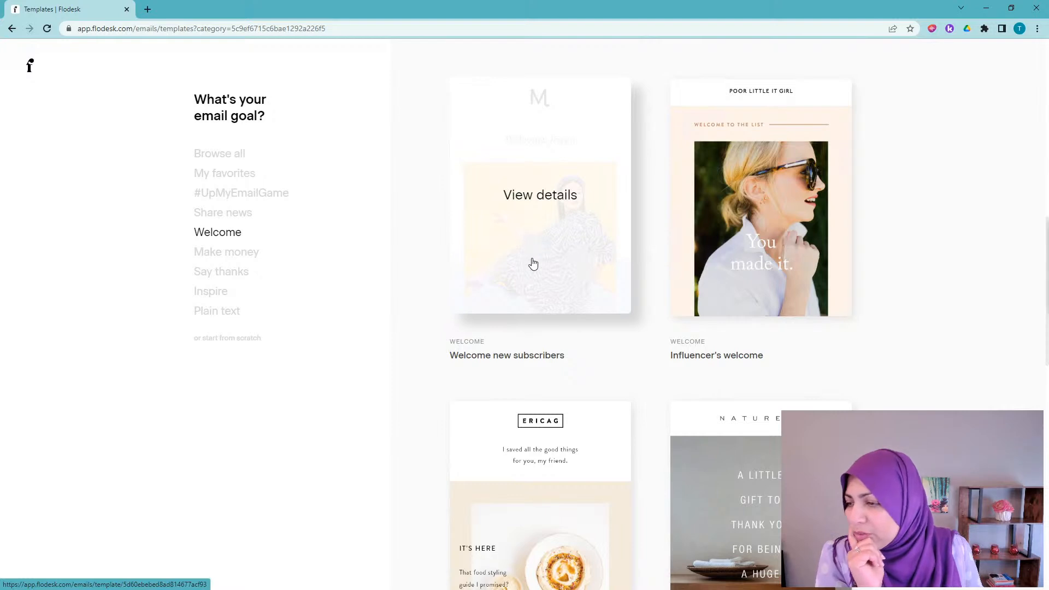
{"action": "left_click", "coordinate": [540, 234]}
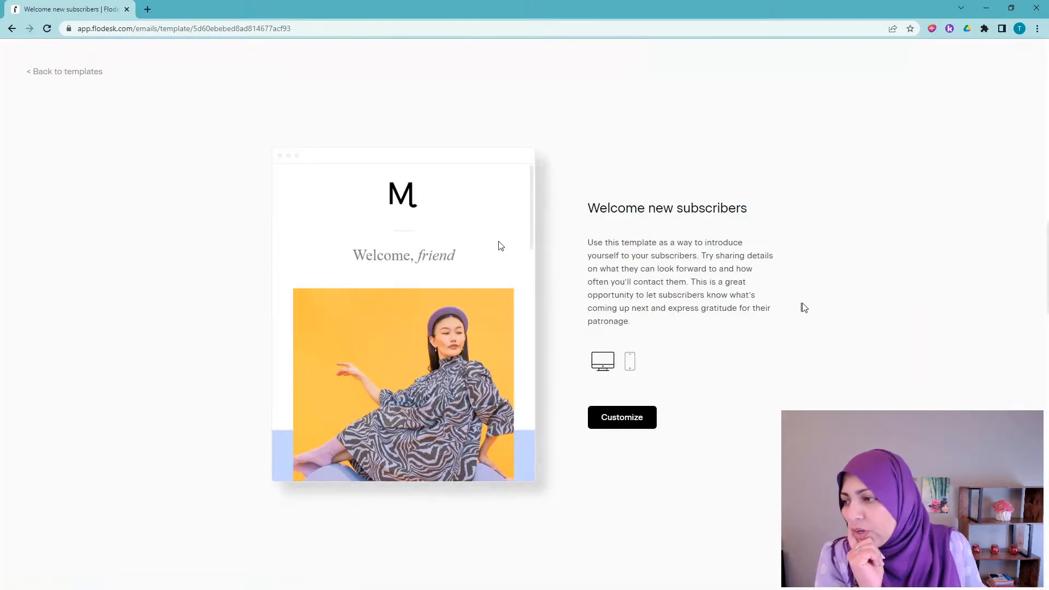
Step: Customize the Welcome new subscribers template as a new email
{"action": "scroll", "coordinate": [429, 264], "scroll_direction": "down", "scroll_amount": 7}
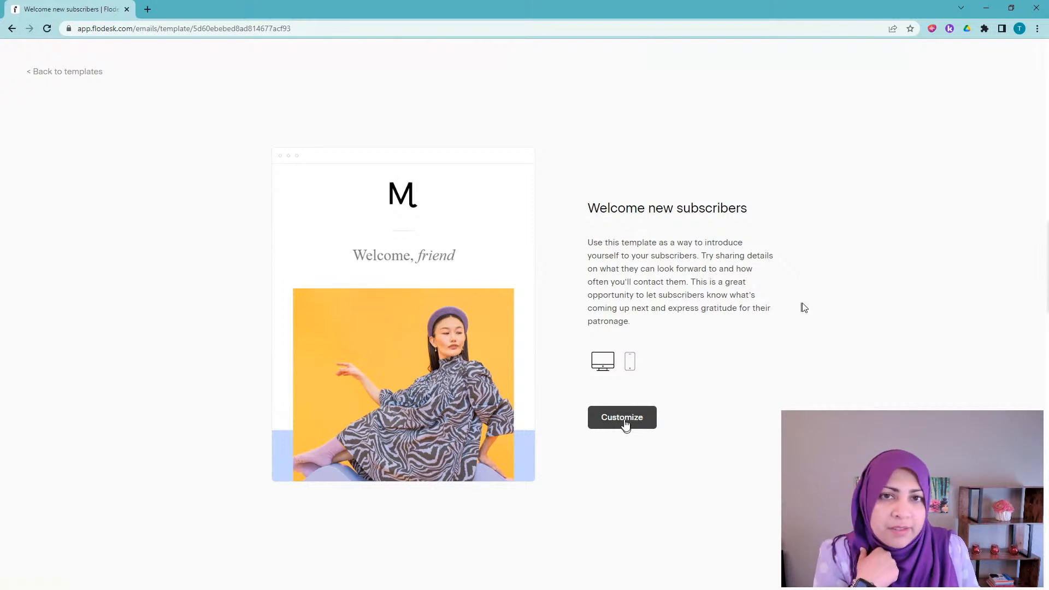
{"action": "left_click", "coordinate": [623, 419]}
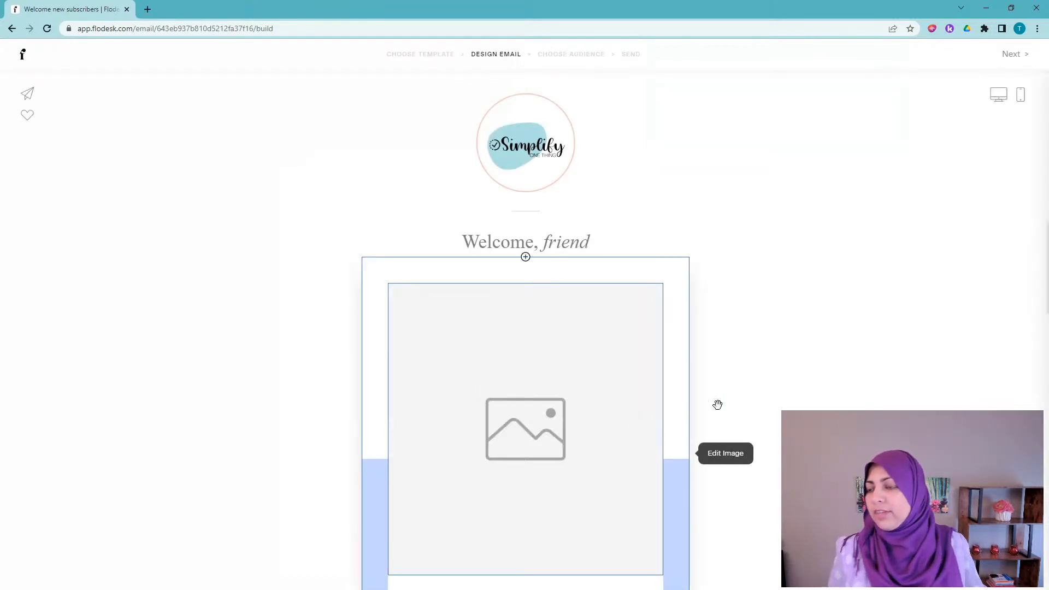
{"action": "scroll", "coordinate": [767, 237], "scroll_direction": "down", "scroll_amount": 3}
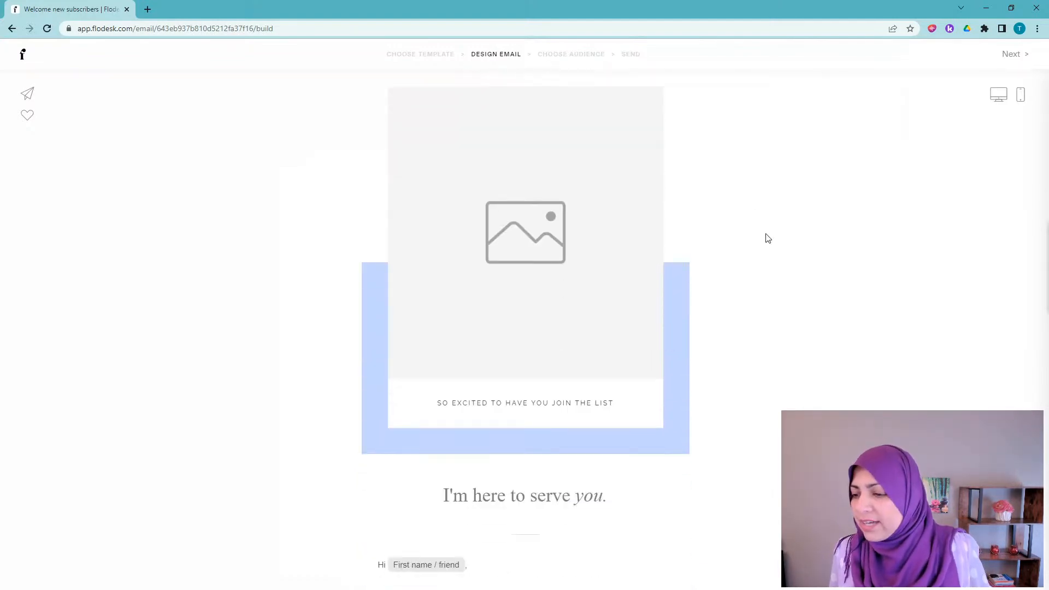
{"action": "scroll", "coordinate": [767, 238], "scroll_direction": "down", "scroll_amount": 10}
{"action": "scroll", "coordinate": [766, 236], "scroll_direction": "down", "scroll_amount": 5}
{"action": "scroll", "coordinate": [768, 235], "scroll_direction": "up", "scroll_amount": 4}
{"action": "scroll", "coordinate": [769, 236], "scroll_direction": "up", "scroll_amount": 12}
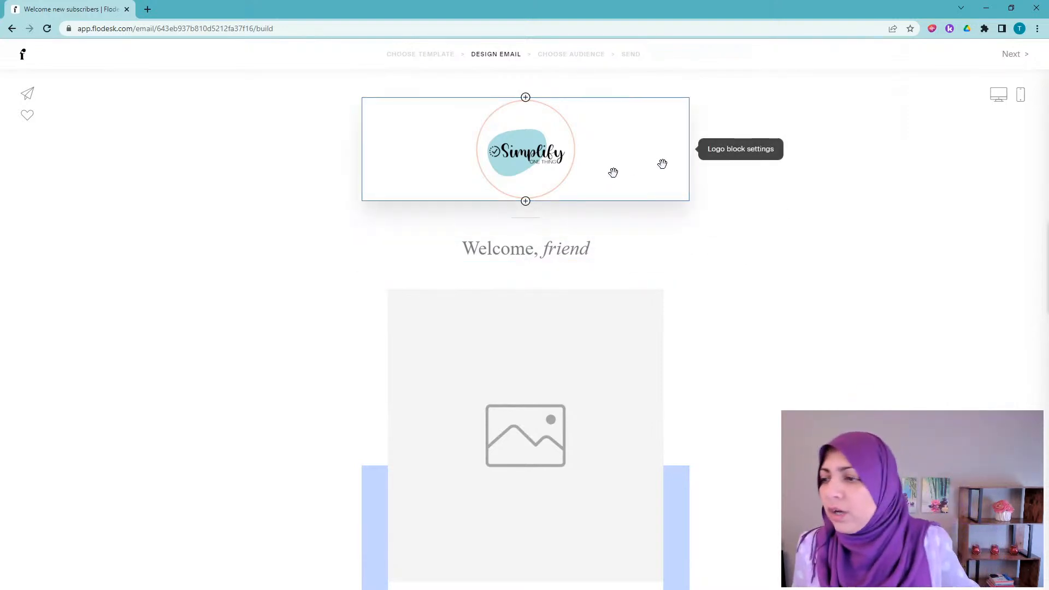
{"action": "scroll", "coordinate": [769, 255], "scroll_direction": "down", "scroll_amount": 3}
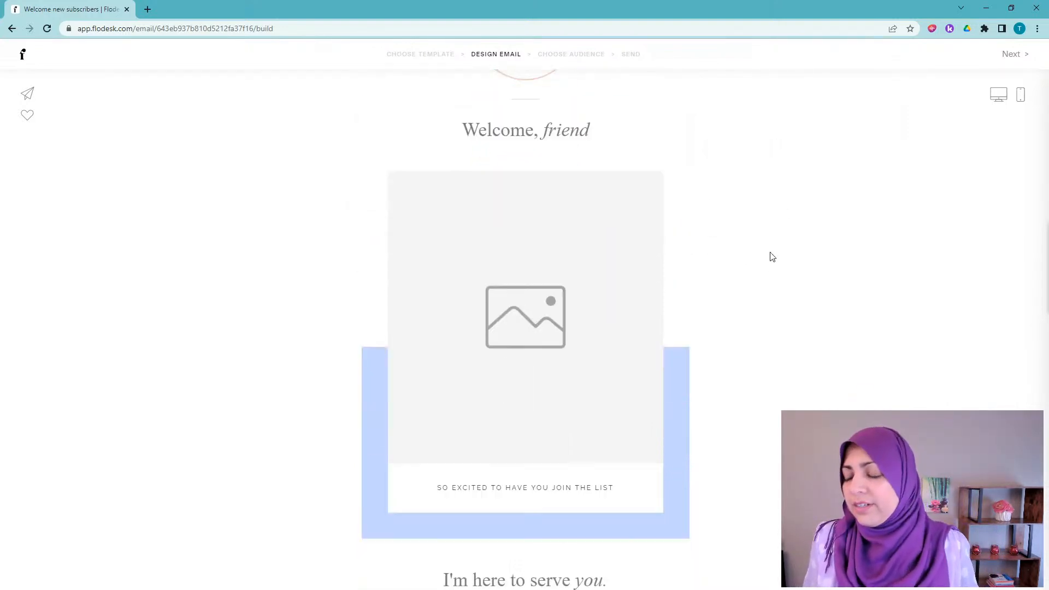
{"action": "scroll", "coordinate": [770, 255], "scroll_direction": "up", "scroll_amount": 3}
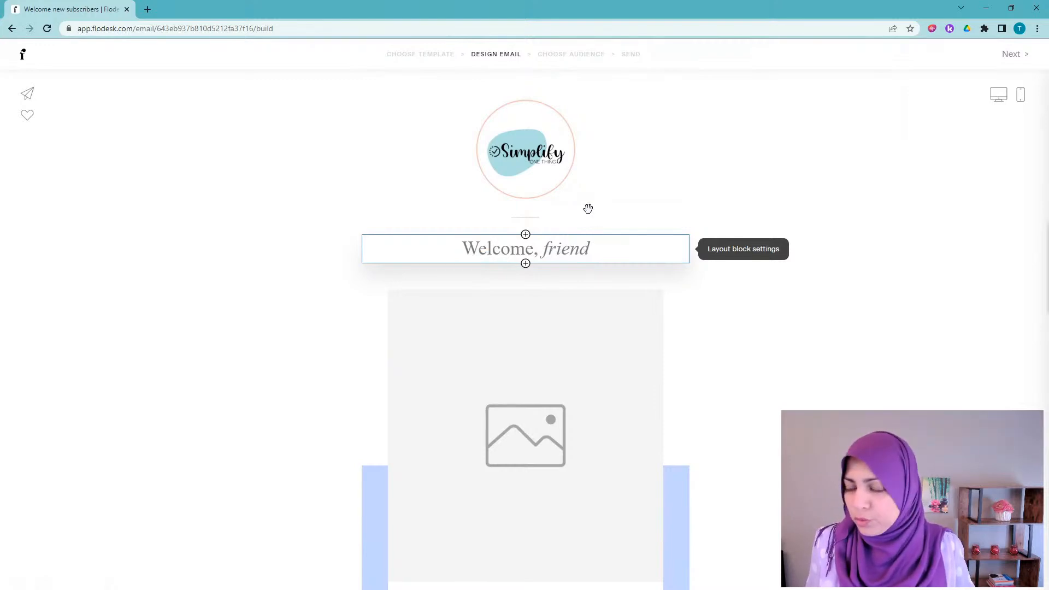
{"action": "scroll", "coordinate": [604, 413], "scroll_direction": "down", "scroll_amount": 2}
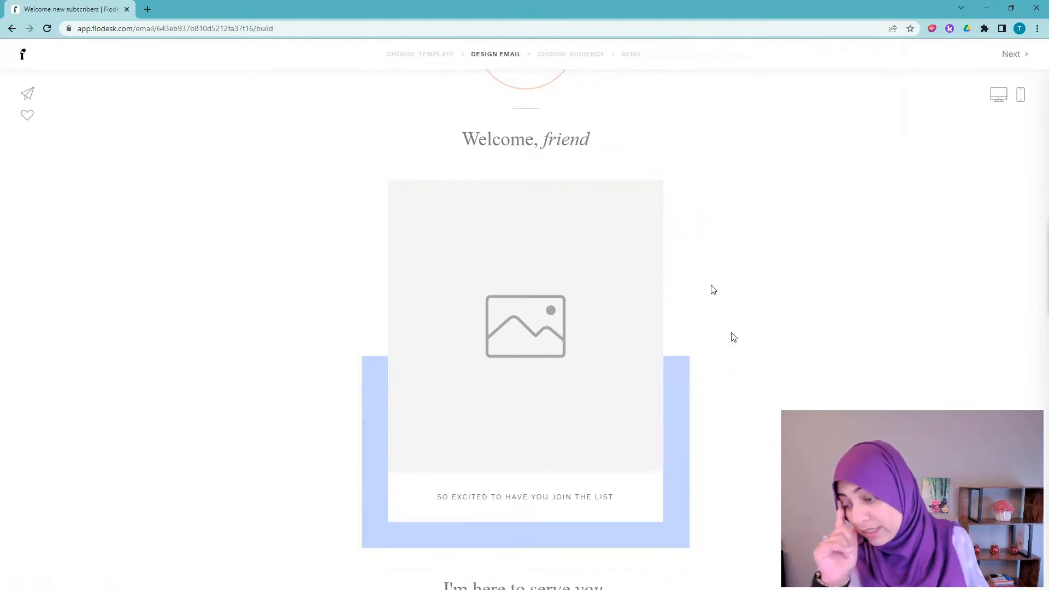
{"action": "scroll", "coordinate": [734, 338], "scroll_direction": "down", "scroll_amount": 1}
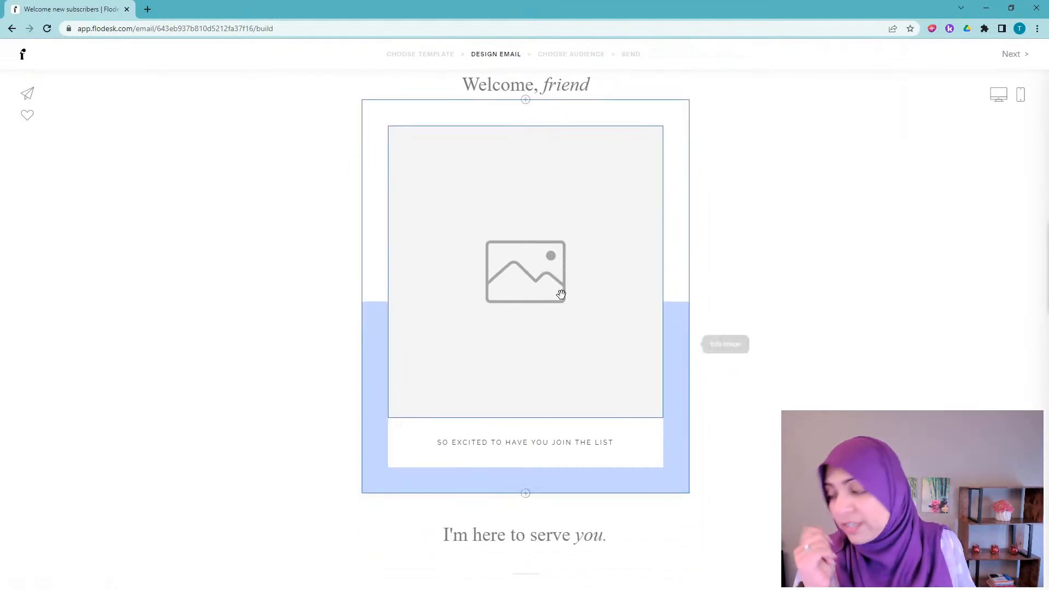
Step: Upload Flodesk Thumbnail (4).png into the empty image block below the 'Welcome, friend' greeting
{"action": "left_click", "coordinate": [529, 275]}
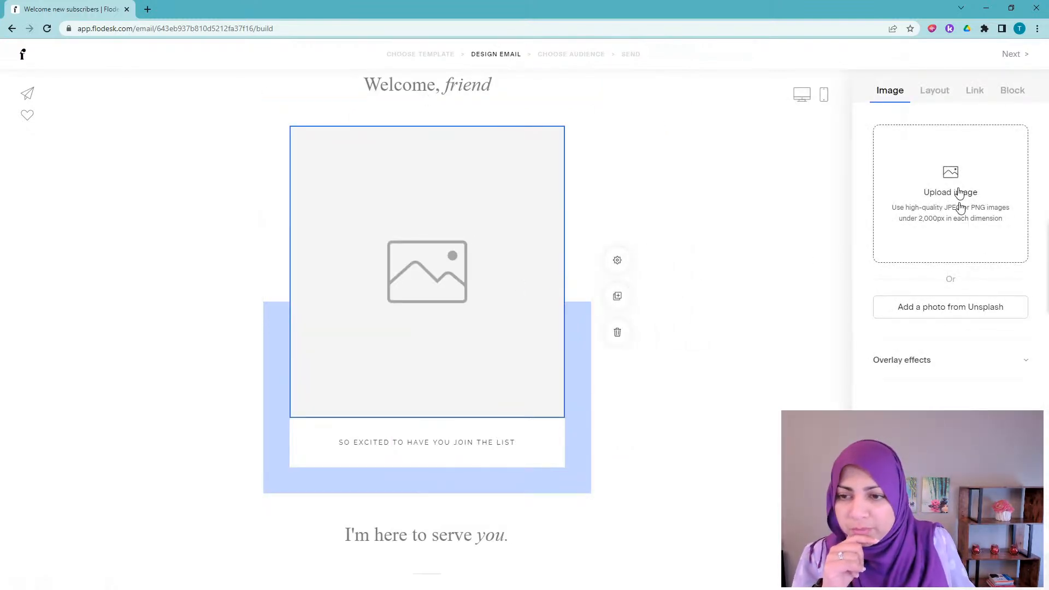
{"action": "left_click", "coordinate": [960, 208]}
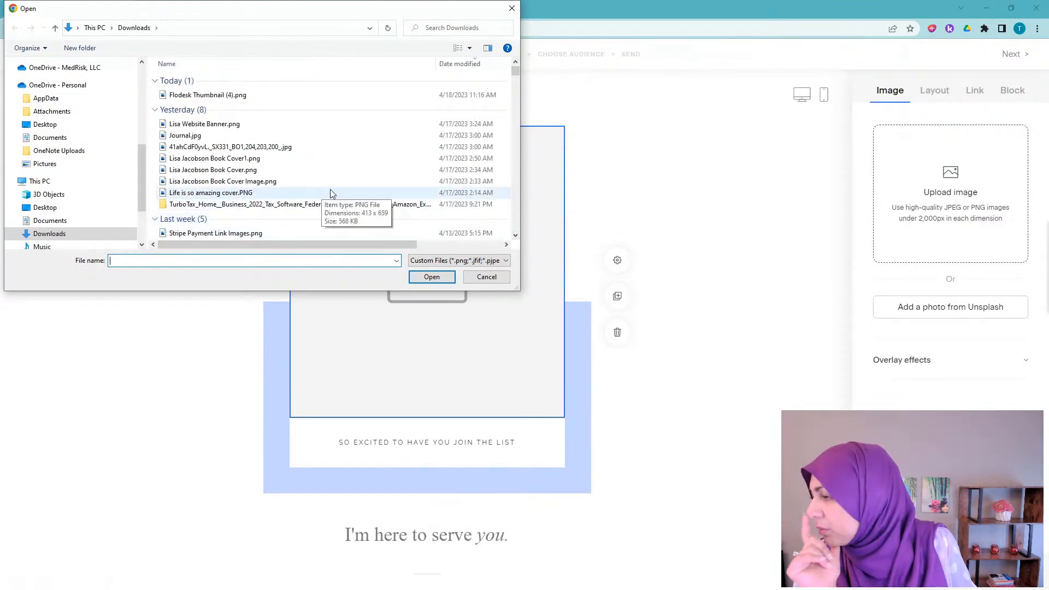
{"action": "left_click", "coordinate": [208, 95]}
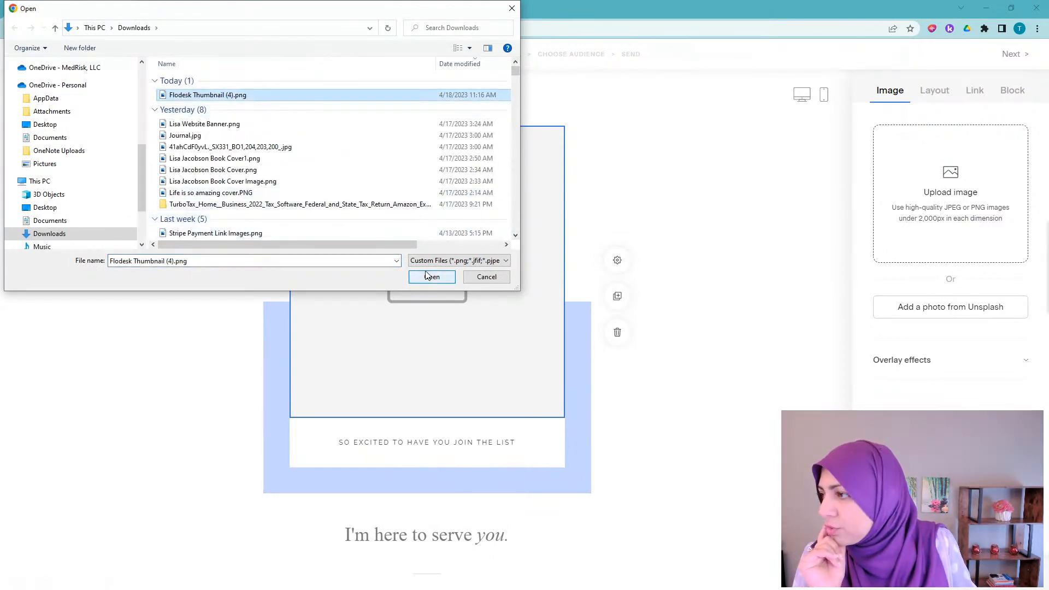
{"action": "left_click", "coordinate": [429, 278]}
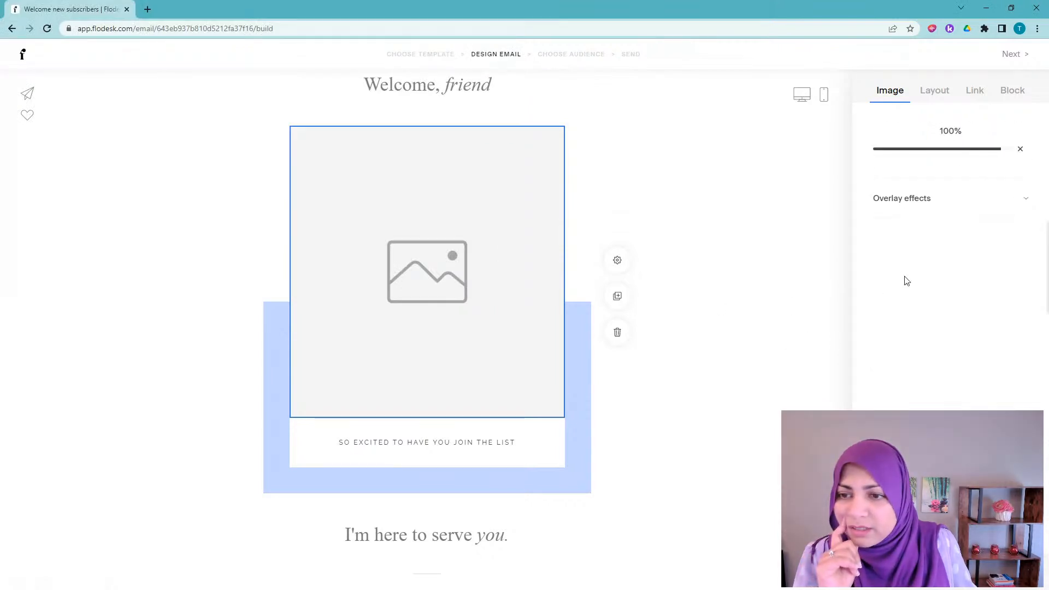
{"action": "left_click", "coordinate": [937, 94]}
{"action": "scroll", "coordinate": [958, 138], "scroll_direction": "down", "scroll_amount": 10}
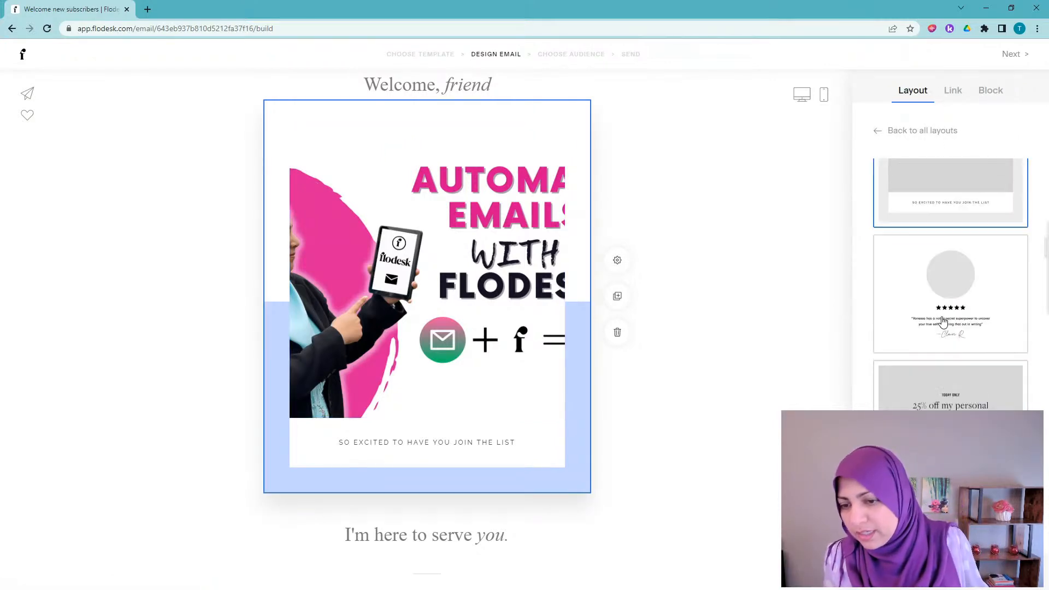
Step: Apply the full-width '25% off' banner layout and delete its promo and TODAY ONLY overlay text
{"action": "left_click", "coordinate": [949, 250]}
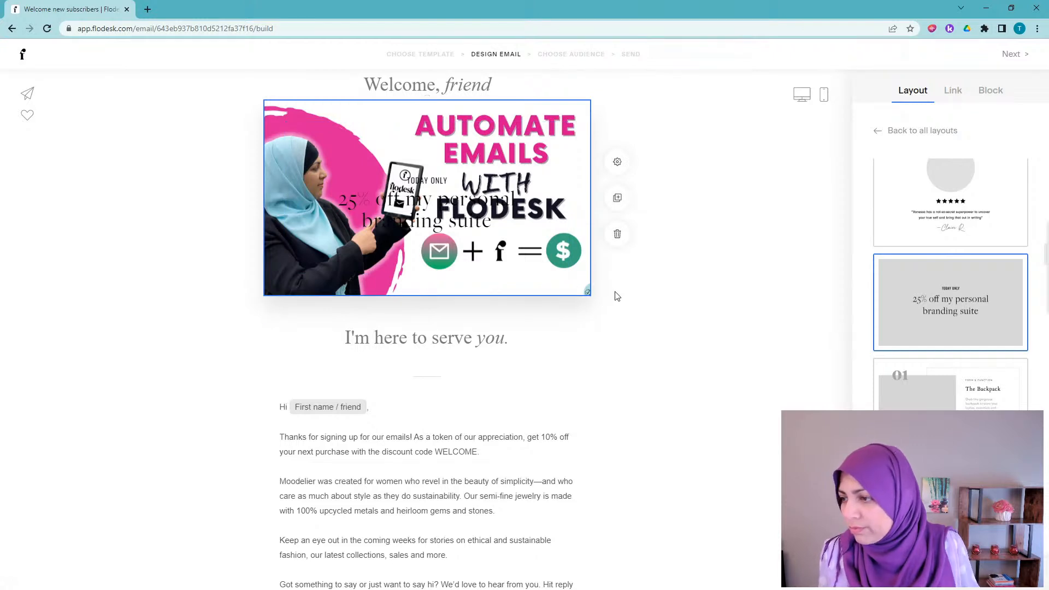
{"action": "left_click", "coordinate": [469, 216]}
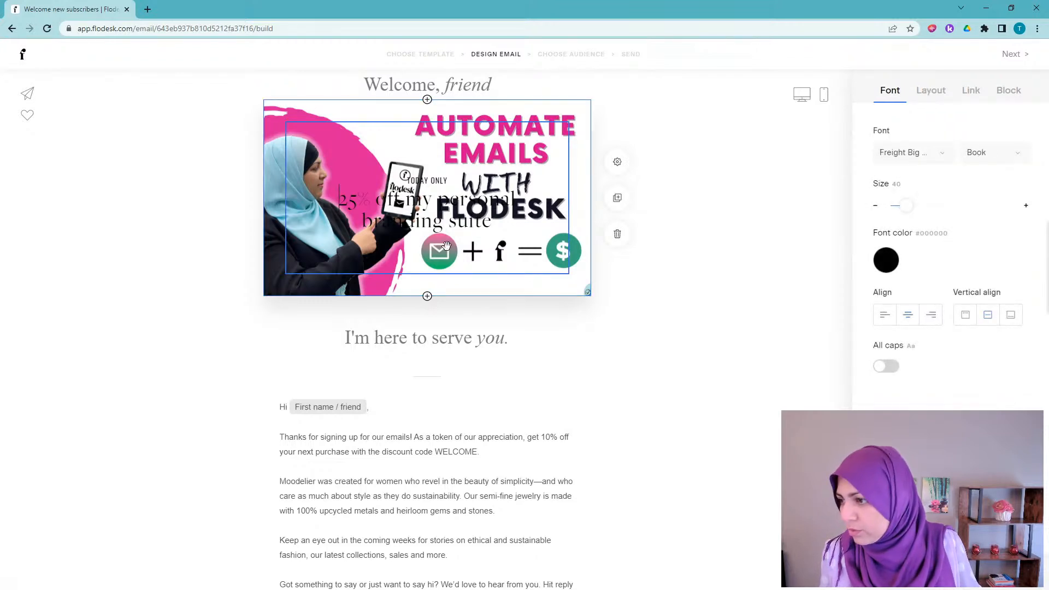
{"action": "key", "text": "shift+Down"}
{"action": "key", "text": "shift+Down"}
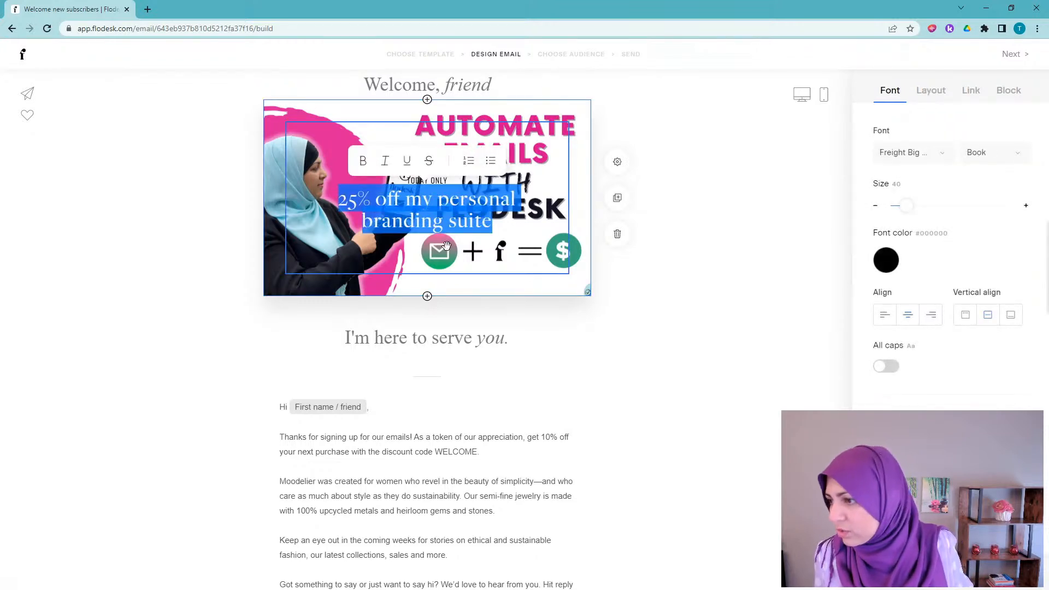
{"action": "key", "text": "BackSpace"}
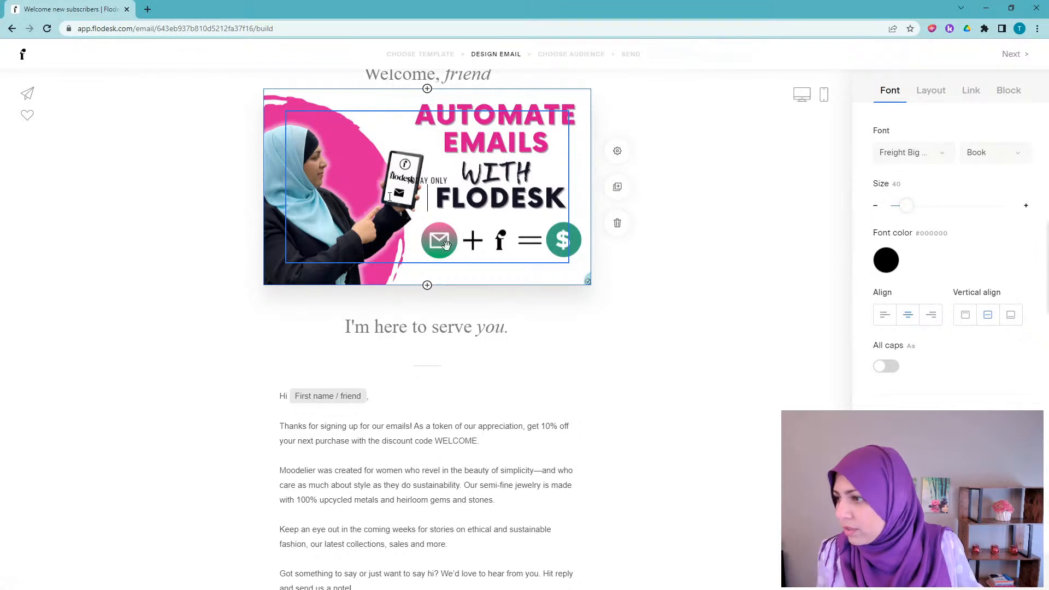
{"action": "left_click", "coordinate": [420, 181]}
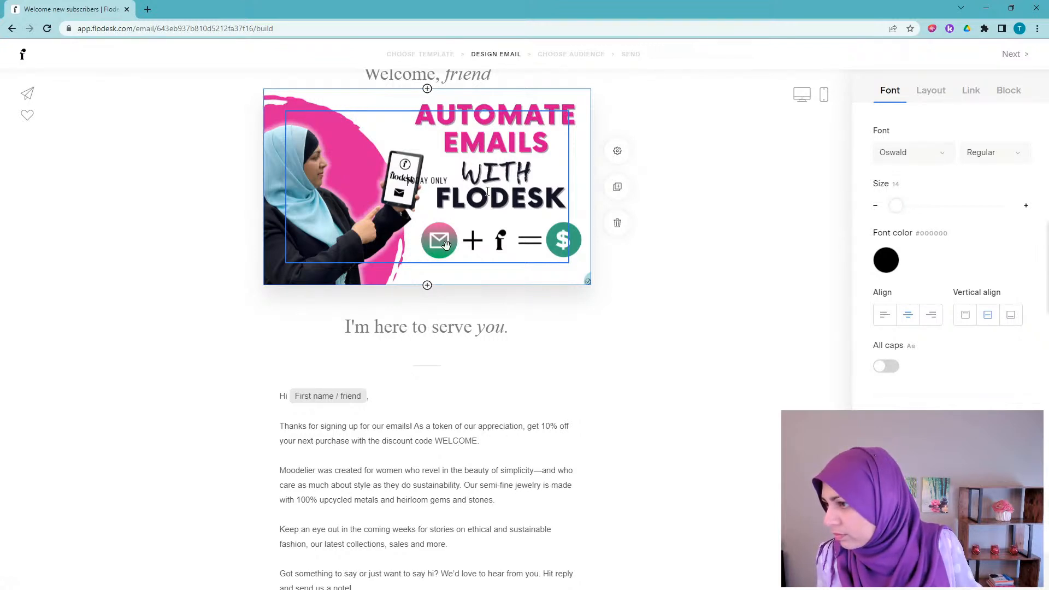
{"action": "key", "text": "ctrl+a"}
{"action": "key", "text": "BackSpace"}
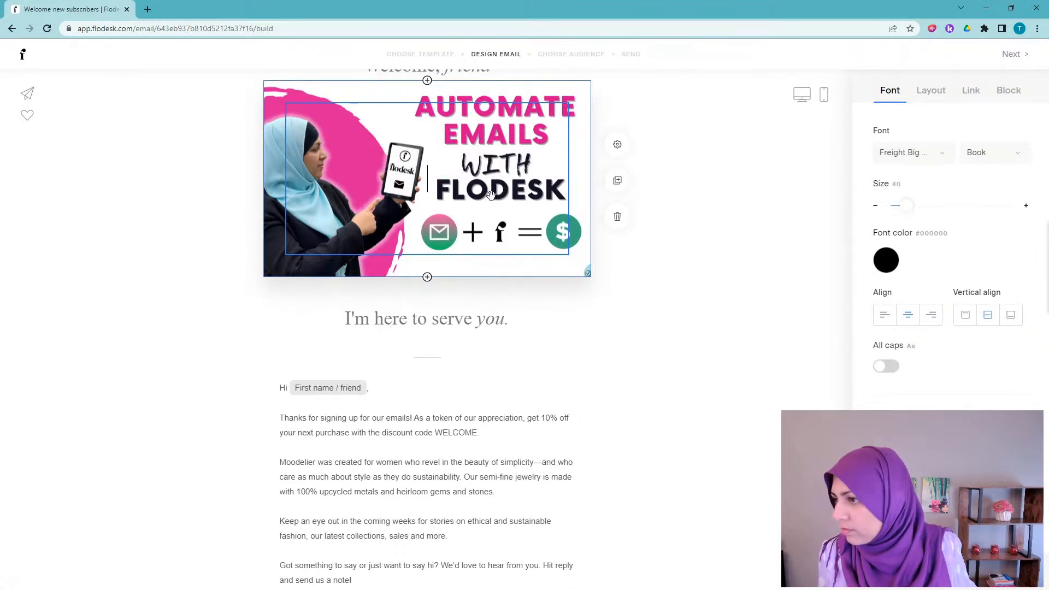
{"action": "left_click", "coordinate": [738, 251]}
{"action": "scroll", "coordinate": [739, 254], "scroll_direction": "up", "scroll_amount": 3}
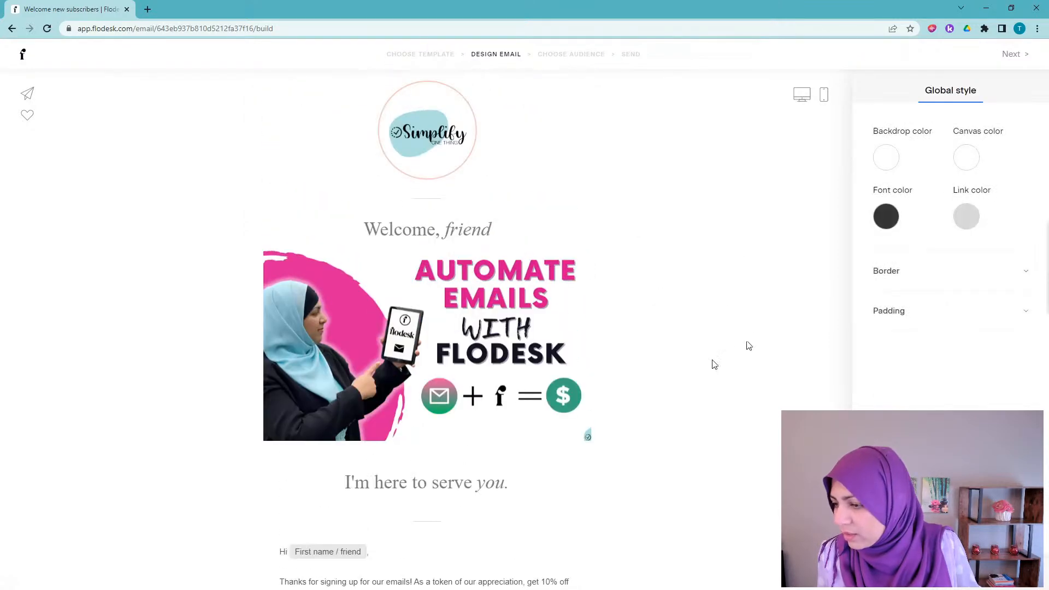
{"action": "left_click", "coordinate": [580, 427]}
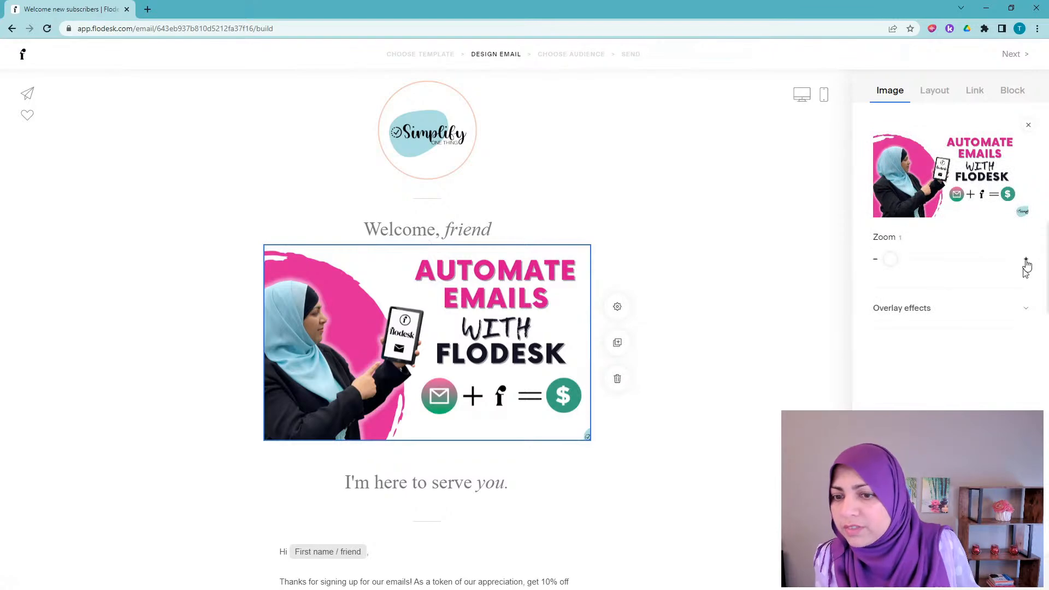
{"action": "mouse_move", "coordinate": [892, 258]}
{"action": "left_mouse_down"}
{"action": "mouse_move", "coordinate": [922, 258]}
{"action": "mouse_move", "coordinate": [880, 259]}
{"action": "left_mouse_up"}
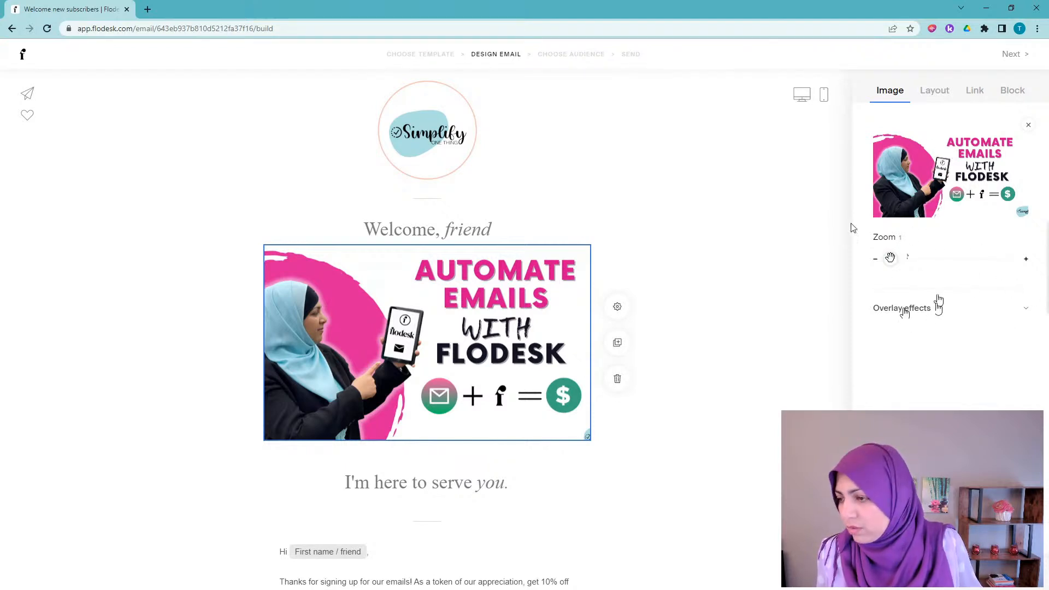
{"action": "scroll", "coordinate": [477, 261], "scroll_direction": "down", "scroll_amount": 1}
{"action": "scroll", "coordinate": [477, 261], "scroll_direction": "up", "scroll_amount": 1}
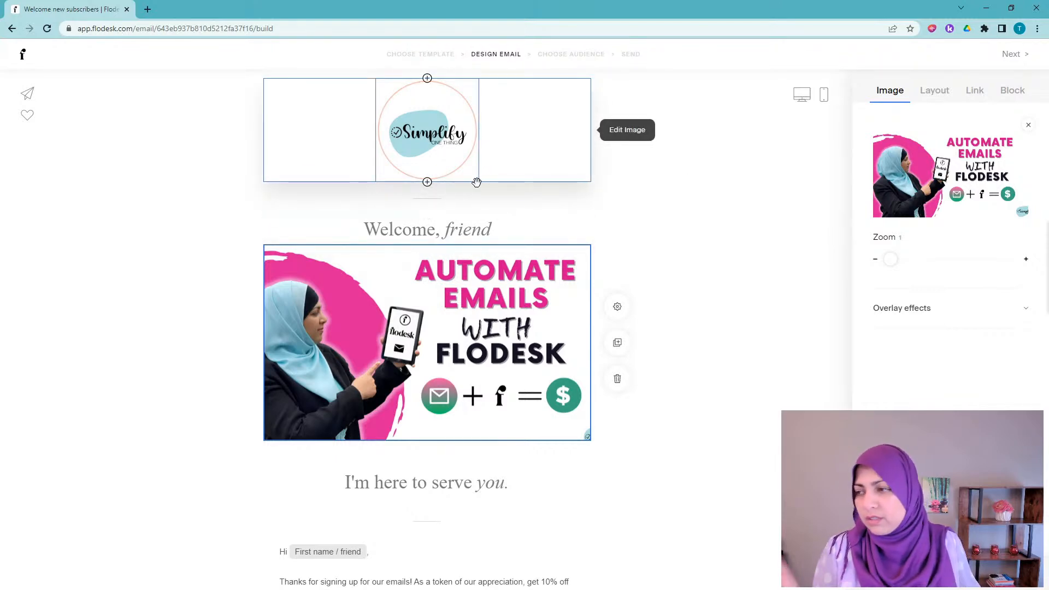
{"action": "scroll", "coordinate": [531, 163], "scroll_direction": "down", "scroll_amount": 1}
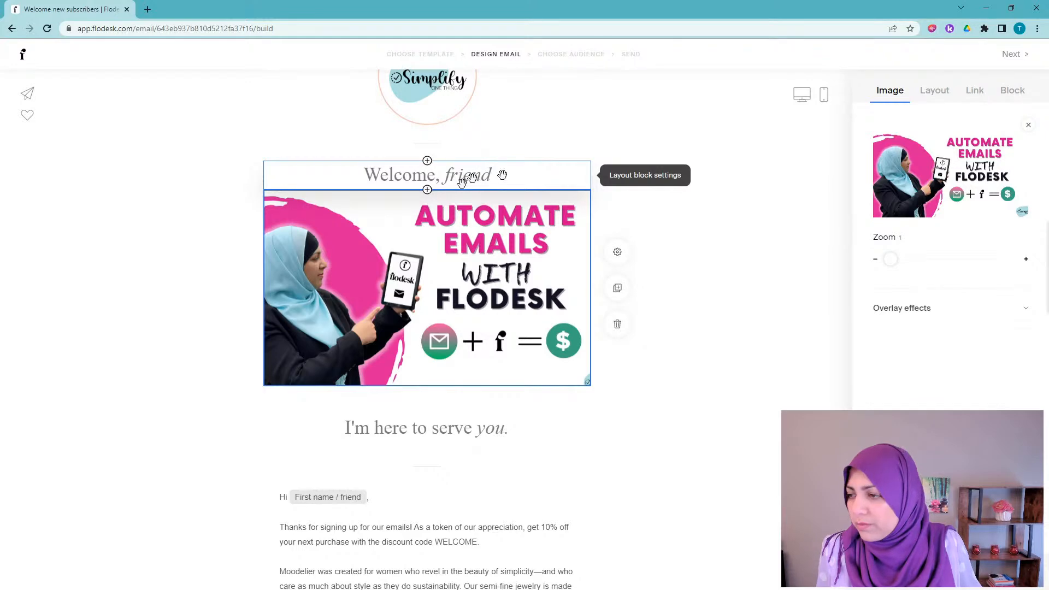
{"action": "scroll", "coordinate": [444, 378], "scroll_direction": "down", "scroll_amount": 2}
{"action": "scroll", "coordinate": [443, 378], "scroll_direction": "down", "scroll_amount": 3}
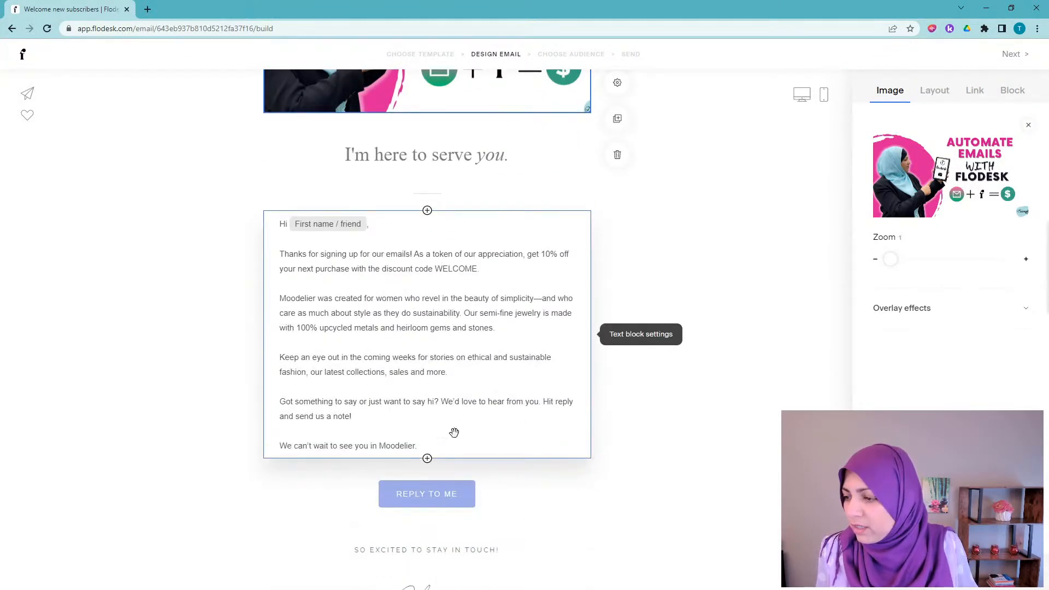
{"action": "scroll", "coordinate": [492, 350], "scroll_direction": "down", "scroll_amount": 2}
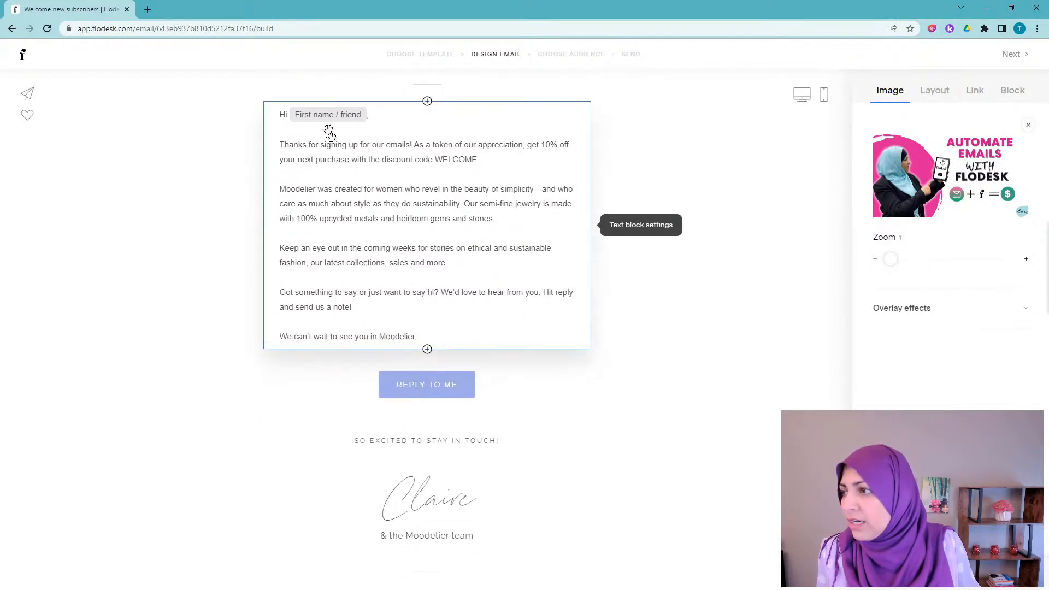
{"action": "left_click", "coordinate": [331, 121]}
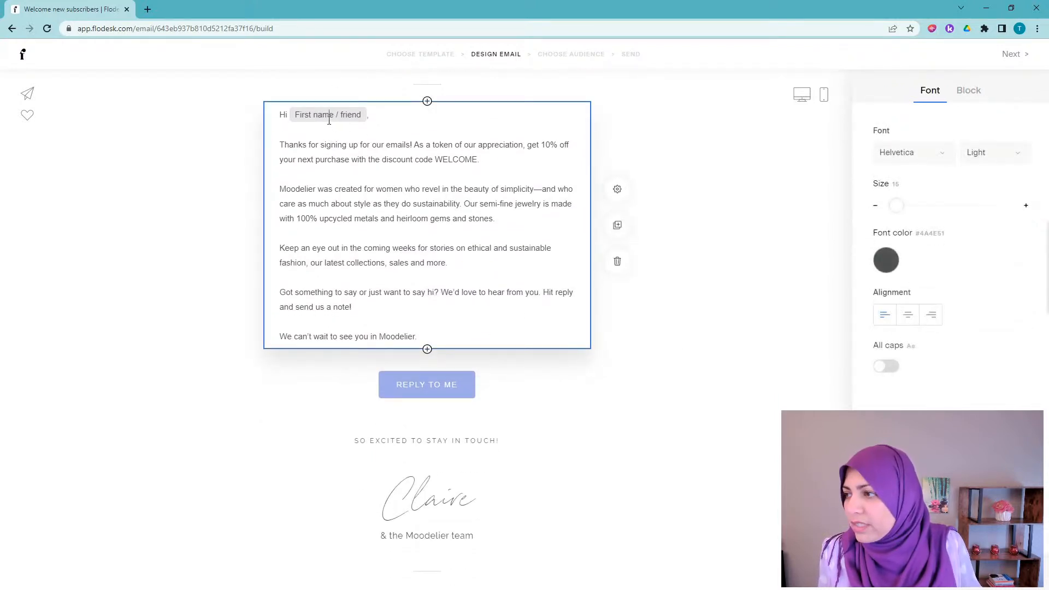
{"action": "left_click", "coordinate": [333, 116]}
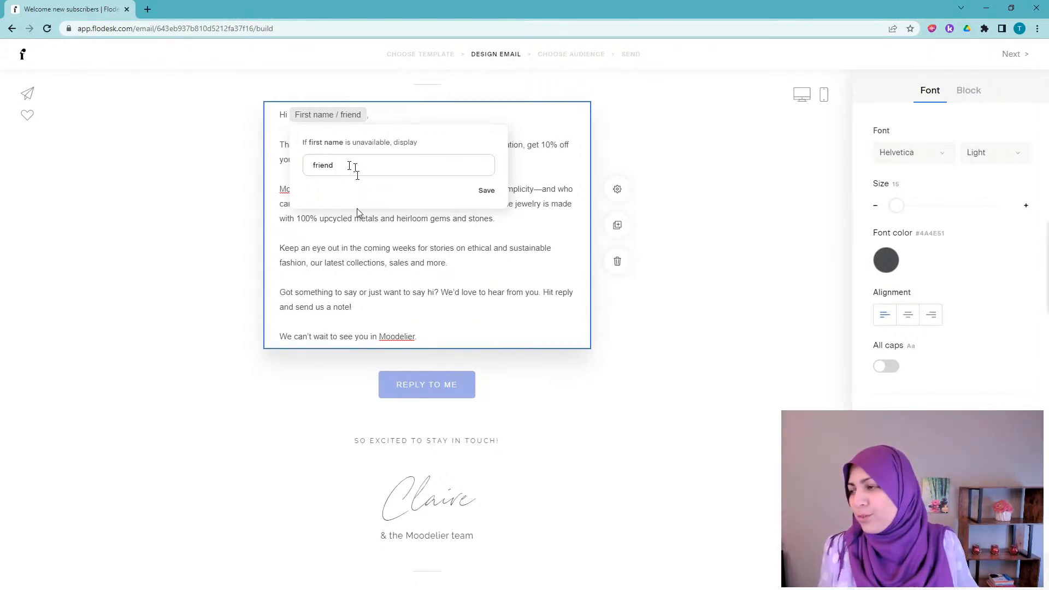
{"action": "left_click", "coordinate": [464, 245]}
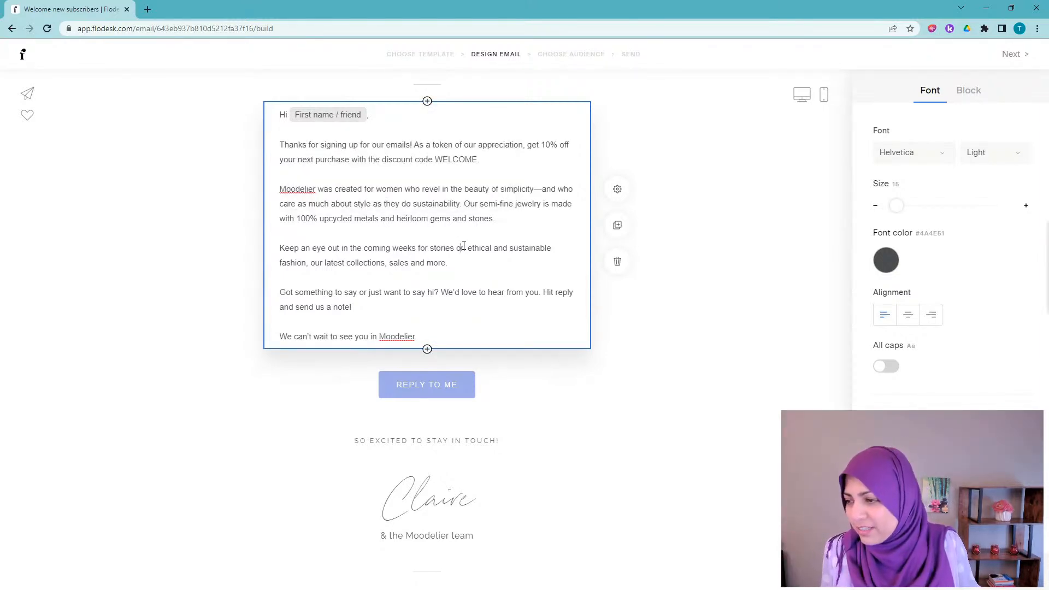
{"action": "scroll", "coordinate": [427, 230], "scroll_direction": "down", "scroll_amount": 2}
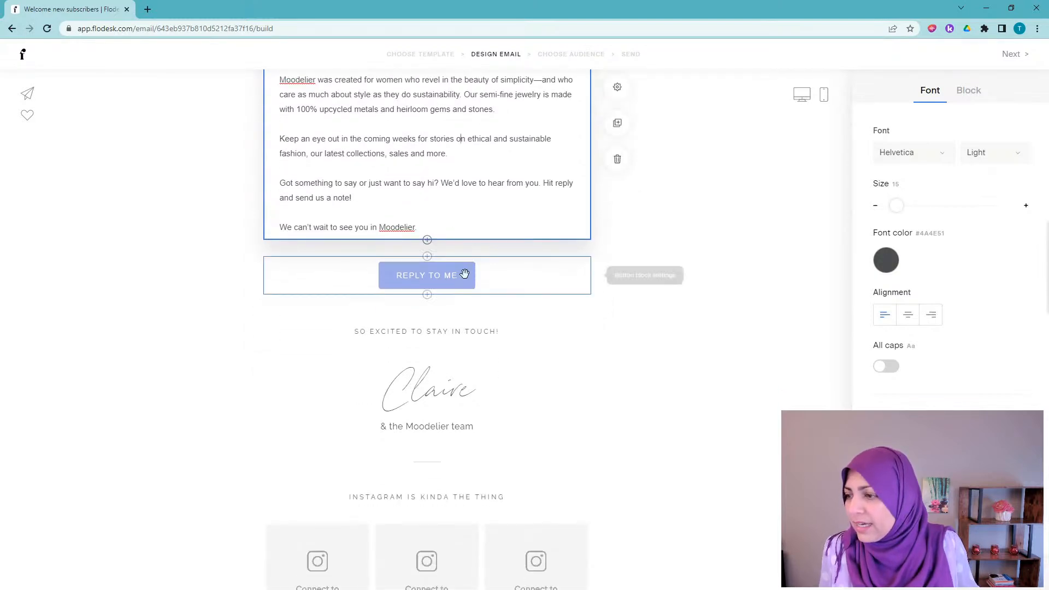
Step: Change the REPLY TO ME button's fill colour from pale blue to magenta
{"action": "left_click", "coordinate": [460, 278]}
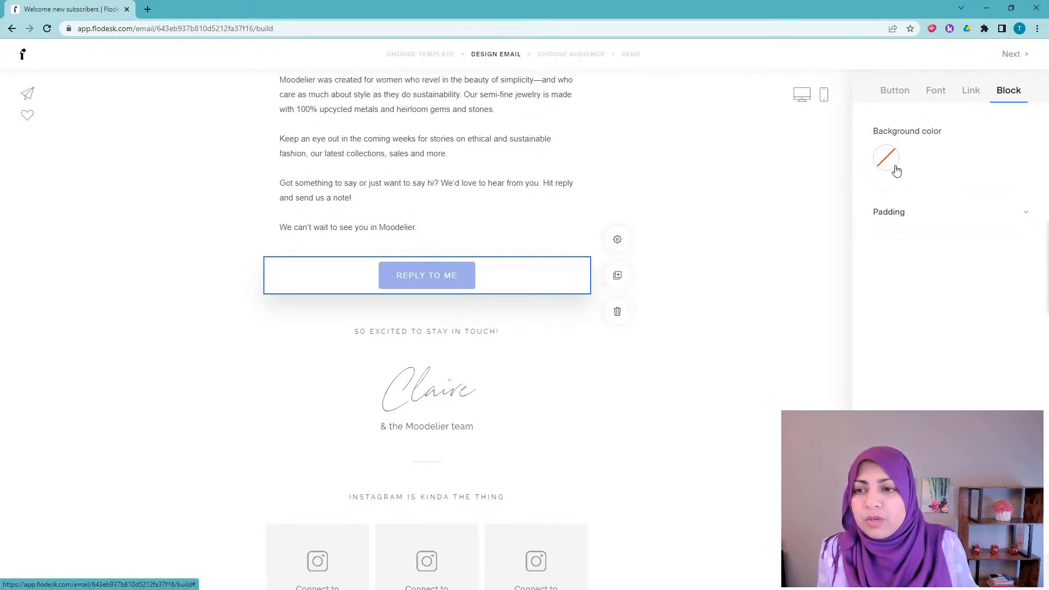
{"action": "left_click", "coordinate": [897, 99]}
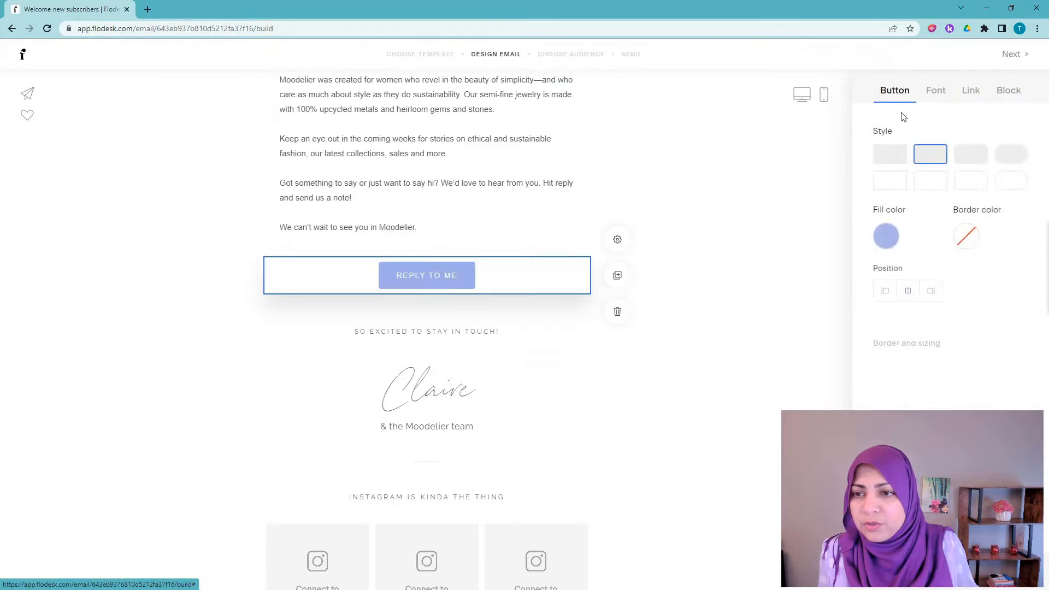
{"action": "left_click", "coordinate": [888, 238]}
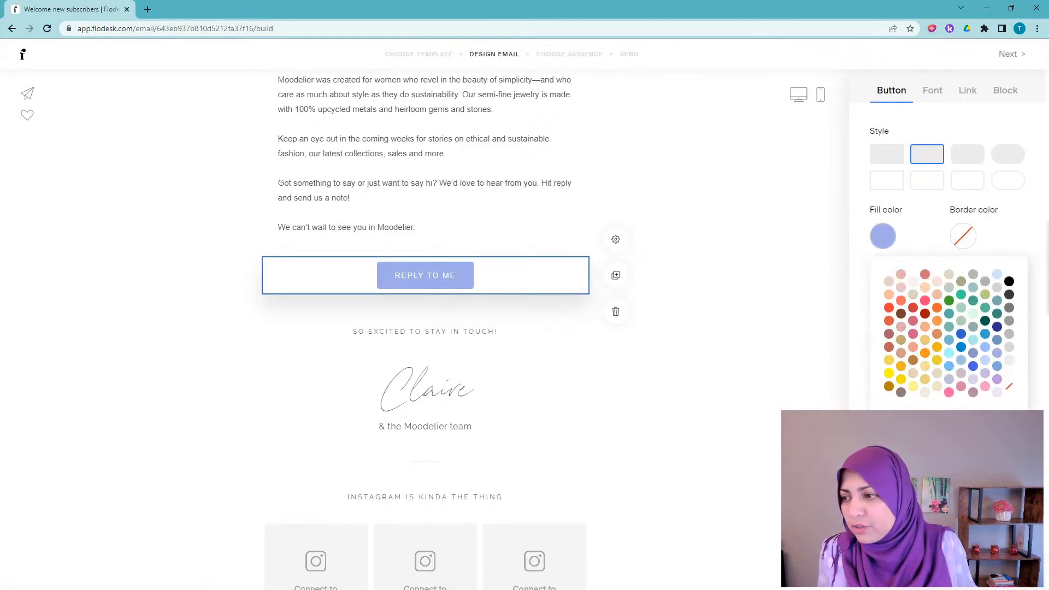
{"action": "left_click", "coordinate": [908, 429]}
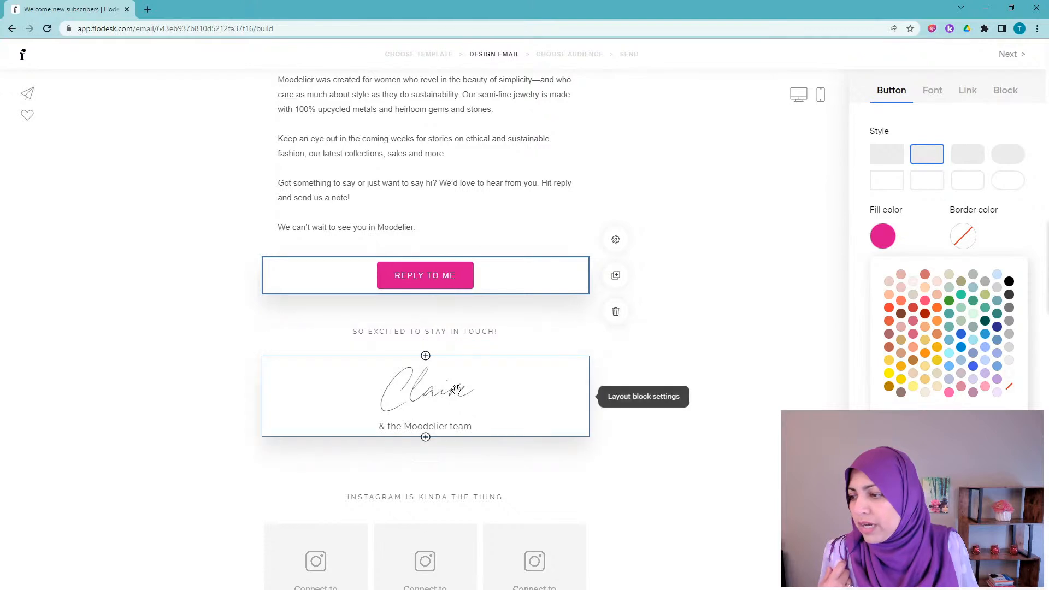
{"action": "left_click", "coordinate": [401, 391]}
Step: Replace the template's signature name with the sender's own name
{"action": "left_click_drag", "start_coordinate": [381, 393], "coordinate": [485, 396]}
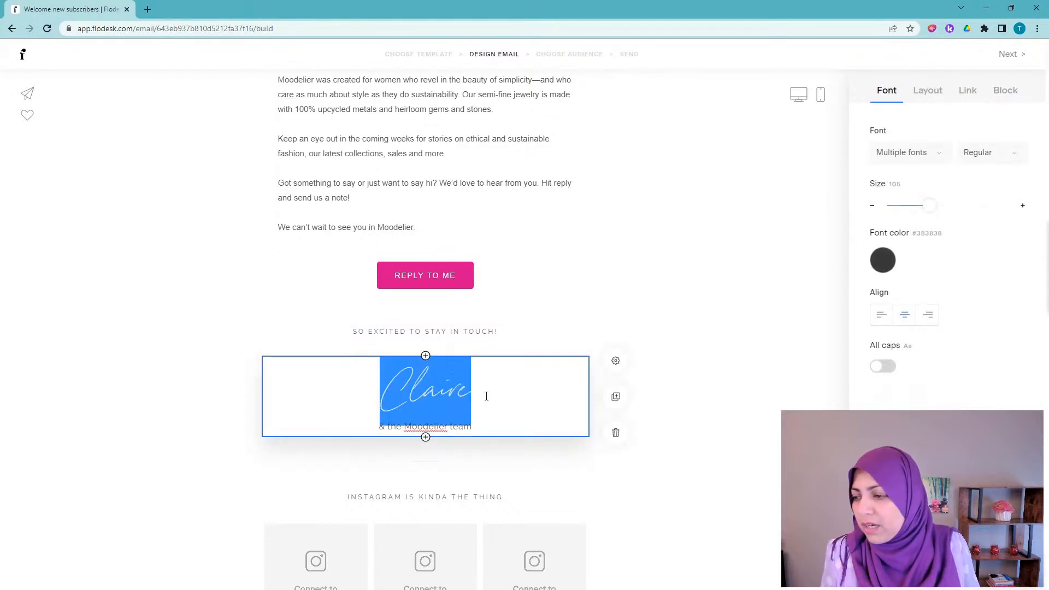
{"action": "type", "text": "Timmie"}
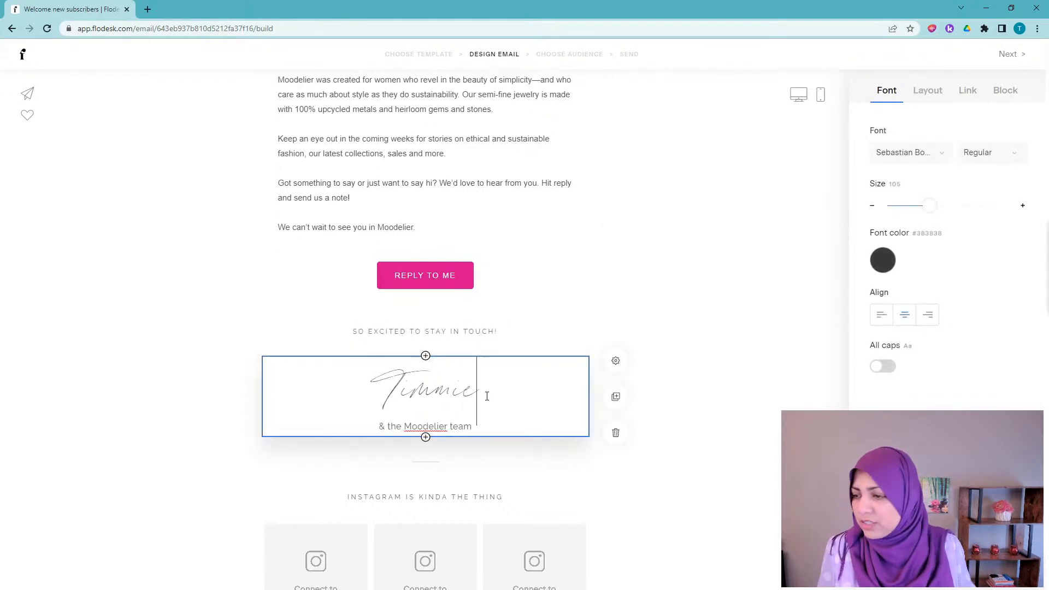
{"action": "left_click", "coordinate": [665, 464]}
{"action": "scroll", "coordinate": [492, 382], "scroll_direction": "down", "scroll_amount": 3}
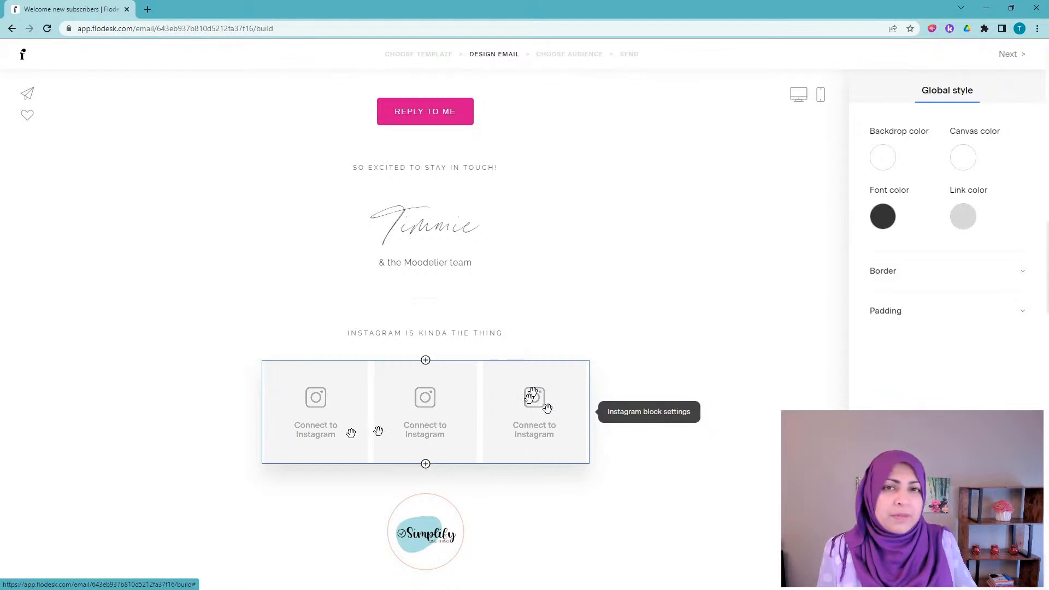
Step: Delete the Instagram feed block, the empty spacer and the circular footer logo
{"action": "left_click", "coordinate": [477, 402]}
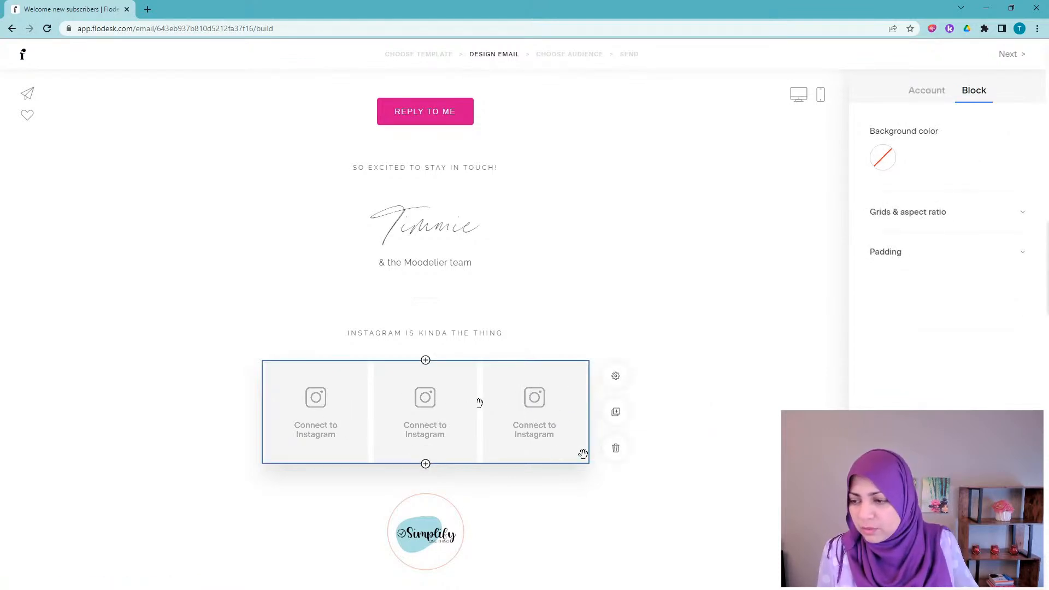
{"action": "left_click", "coordinate": [616, 450]}
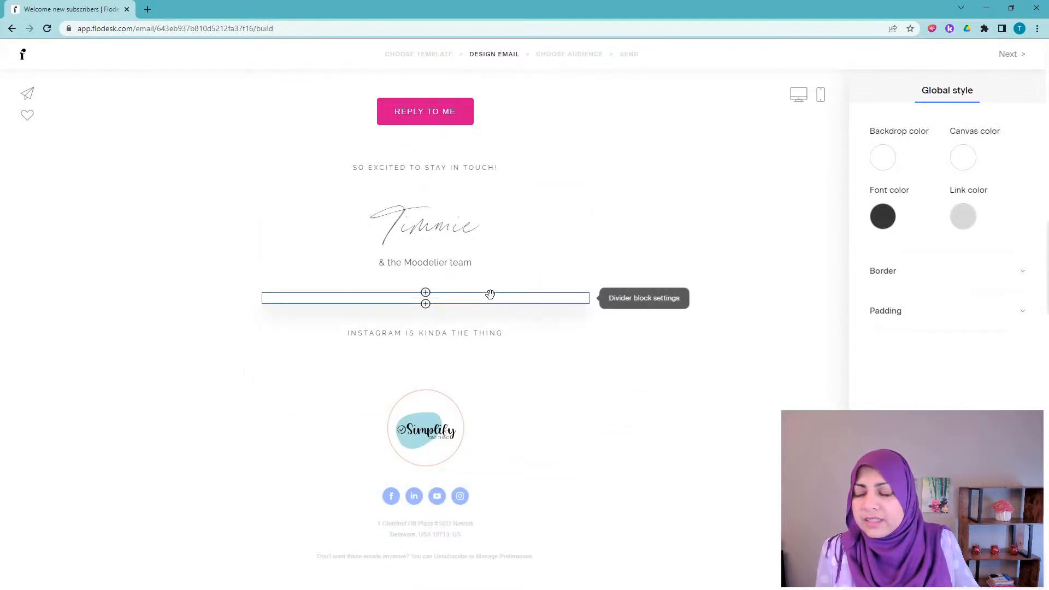
{"action": "left_click", "coordinate": [517, 370]}
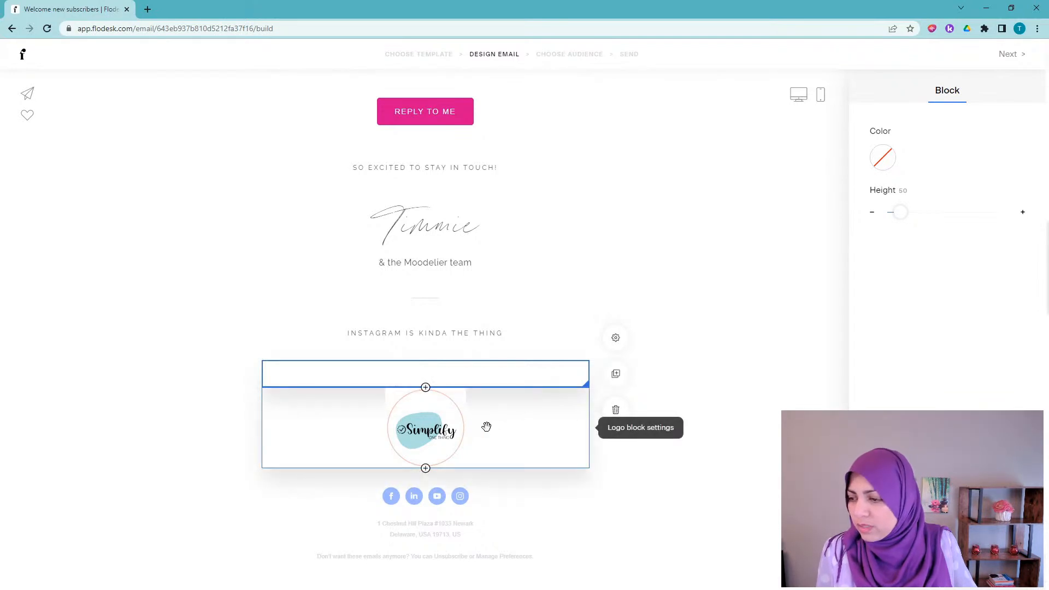
{"action": "left_click", "coordinate": [616, 410]}
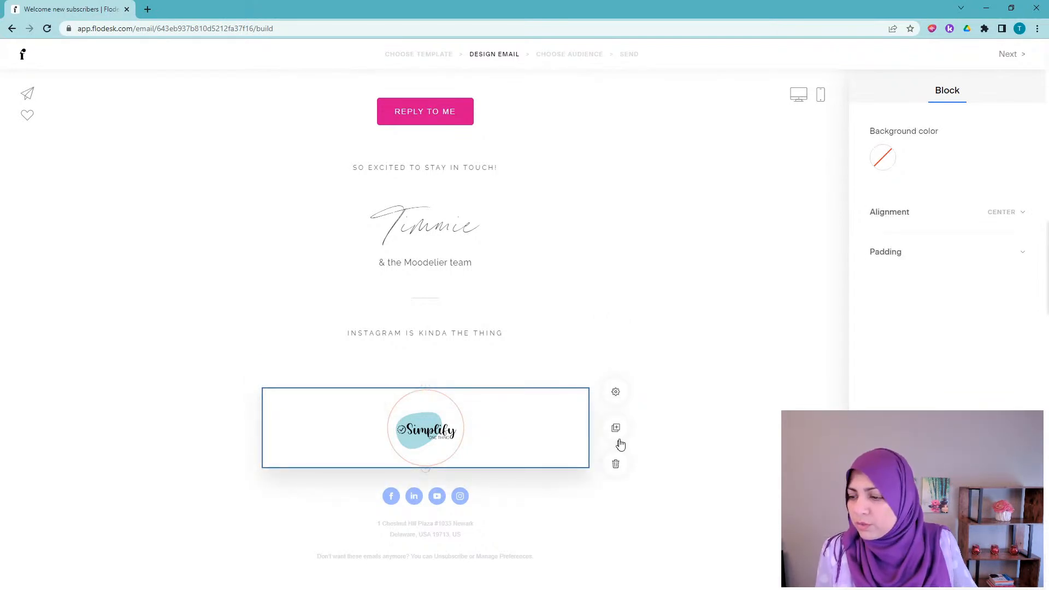
{"action": "left_click", "coordinate": [618, 474]}
{"action": "scroll", "coordinate": [693, 295], "scroll_direction": "up", "scroll_amount": 5}
{"action": "scroll", "coordinate": [466, 195], "scroll_direction": "up", "scroll_amount": 7}
{"action": "scroll", "coordinate": [621, 332], "scroll_direction": "down", "scroll_amount": 8}
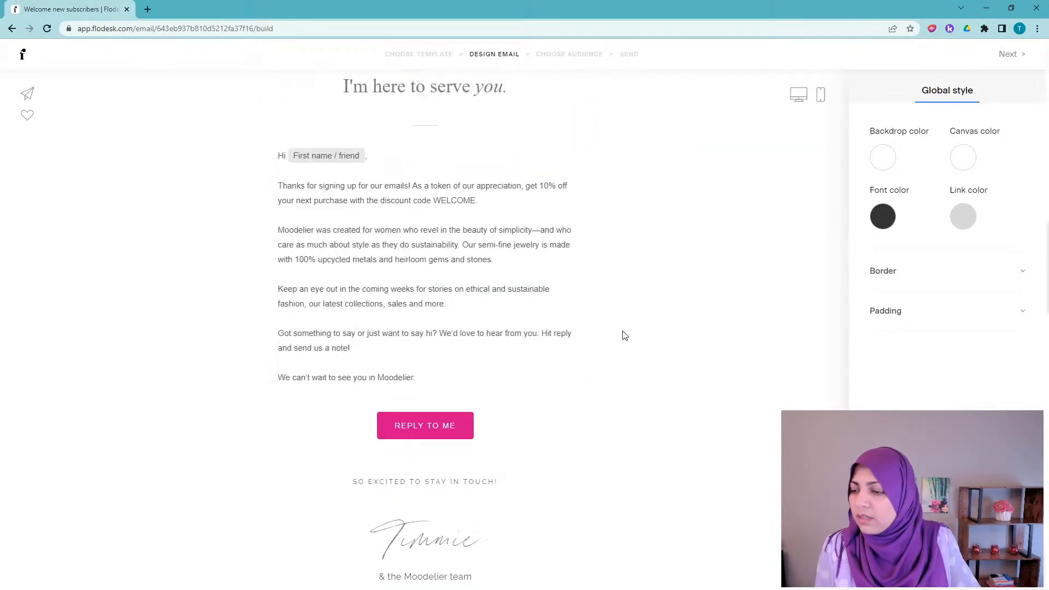
{"action": "scroll", "coordinate": [607, 334], "scroll_direction": "down", "scroll_amount": 1}
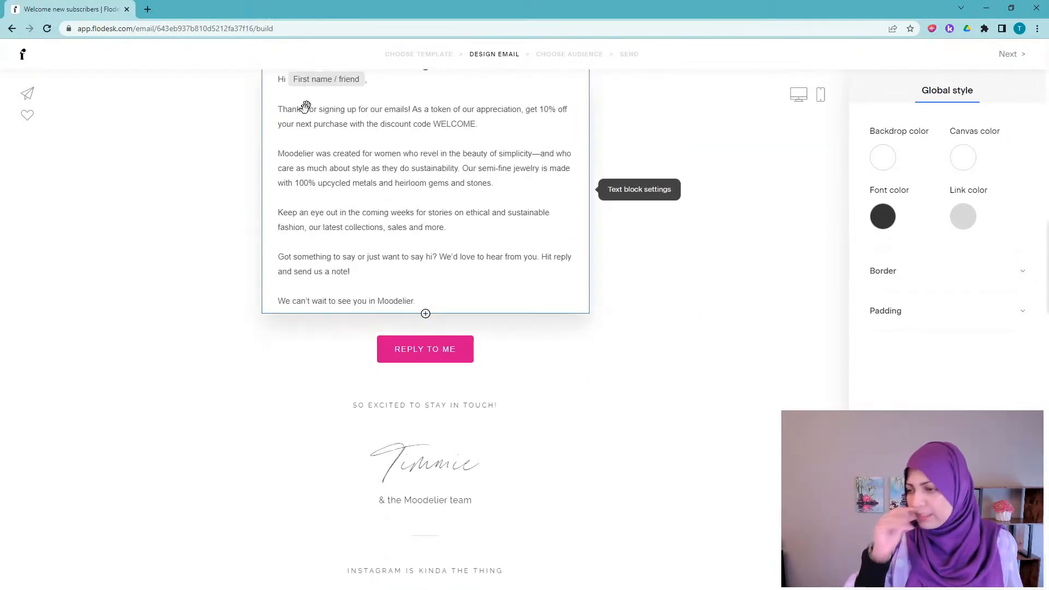
{"action": "scroll", "coordinate": [563, 262], "scroll_direction": "down", "scroll_amount": 3}
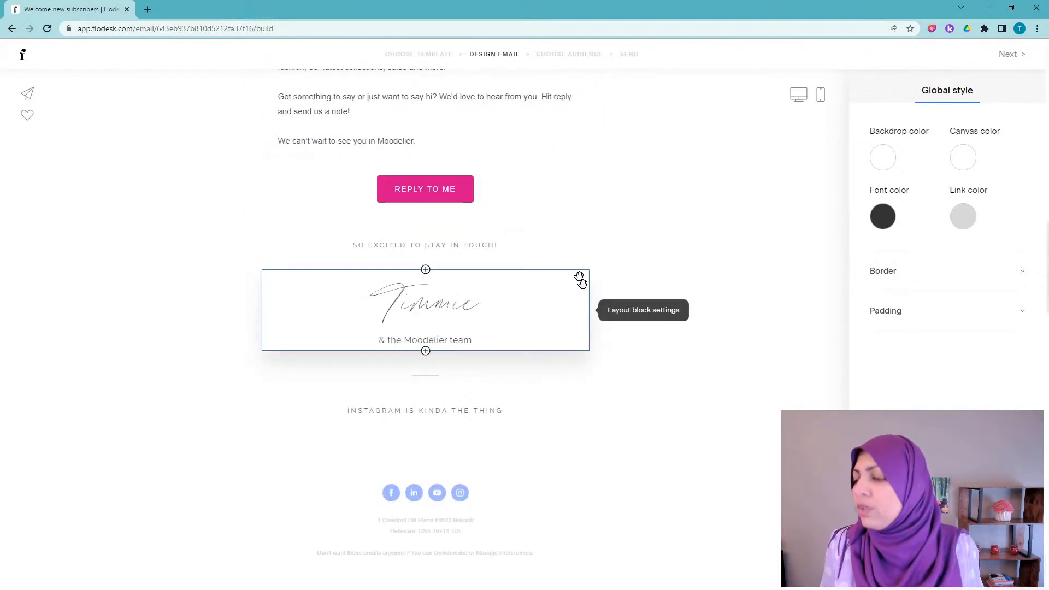
{"action": "scroll", "coordinate": [602, 246], "scroll_direction": "up", "scroll_amount": 7}
{"action": "scroll", "coordinate": [604, 253], "scroll_direction": "up", "scroll_amount": 4}
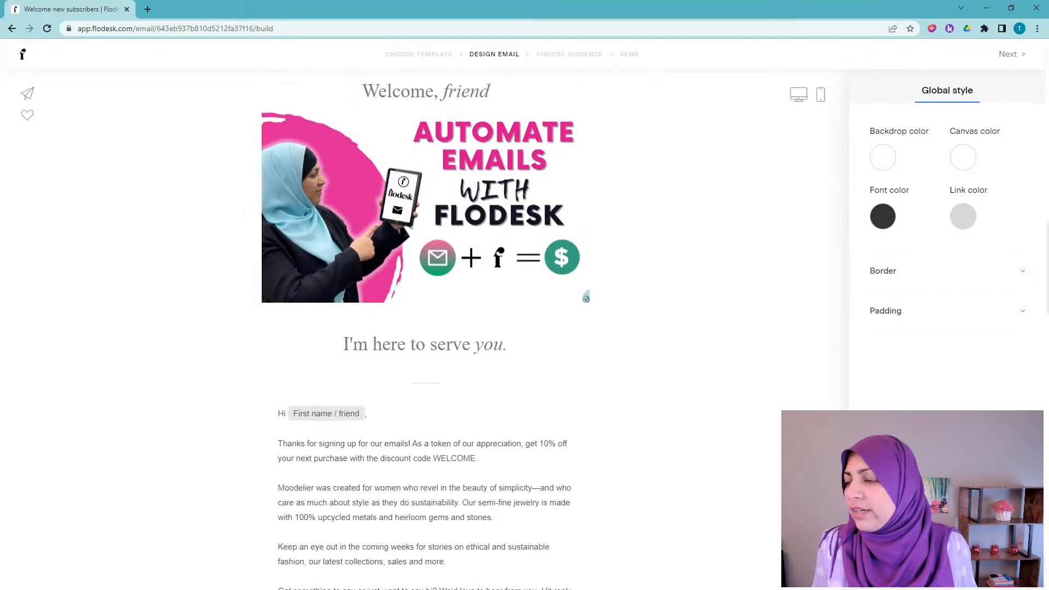
{"action": "scroll", "coordinate": [493, 235], "scroll_direction": "down", "scroll_amount": 2}
{"action": "scroll", "coordinate": [494, 235], "scroll_direction": "down", "scroll_amount": 9}
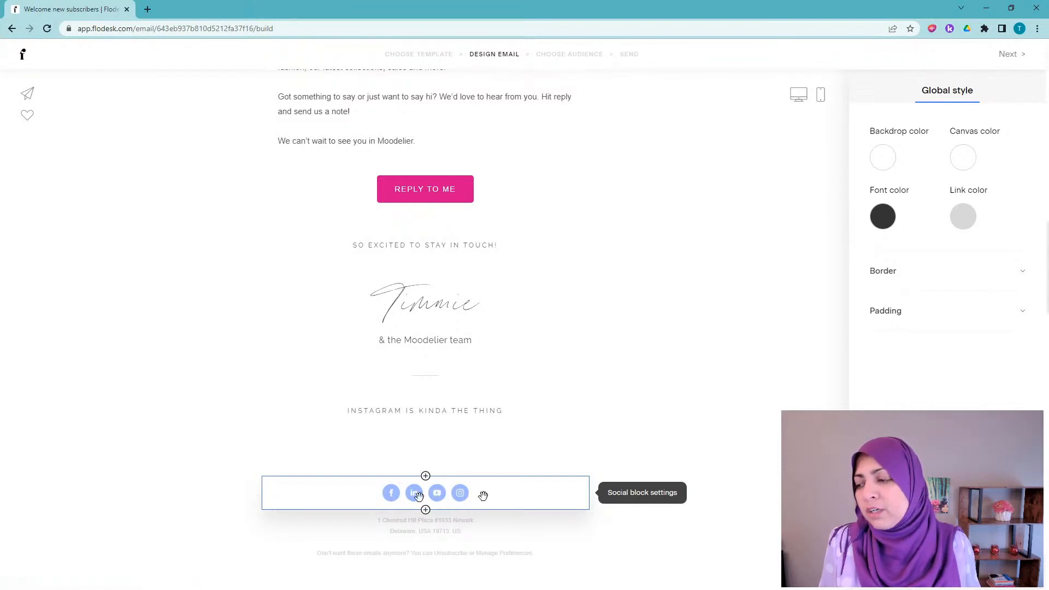
{"action": "scroll", "coordinate": [610, 411], "scroll_direction": "up", "scroll_amount": 3}
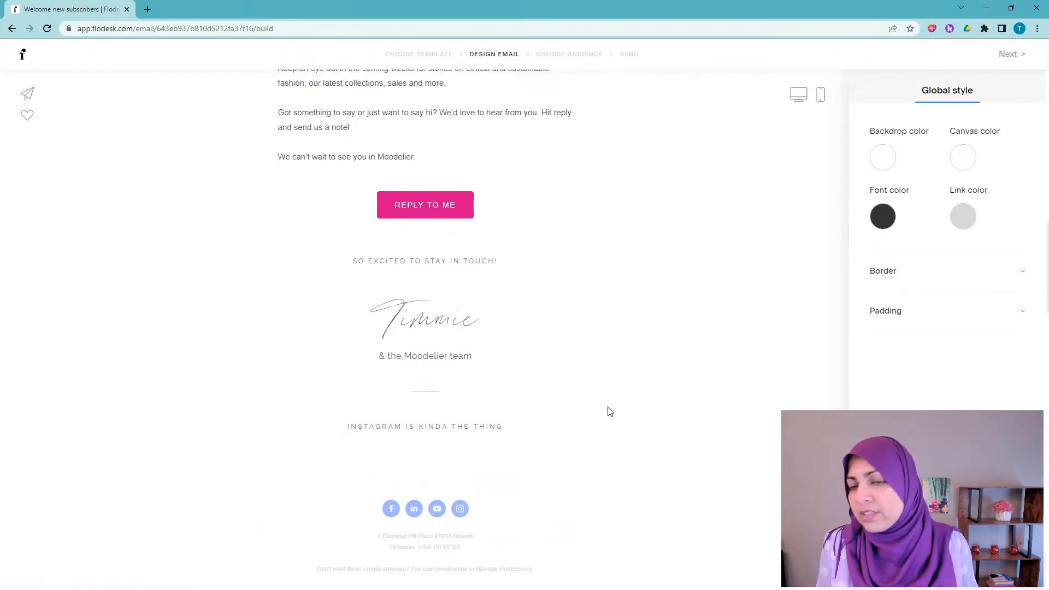
{"action": "scroll", "coordinate": [611, 411], "scroll_direction": "up", "scroll_amount": 8}
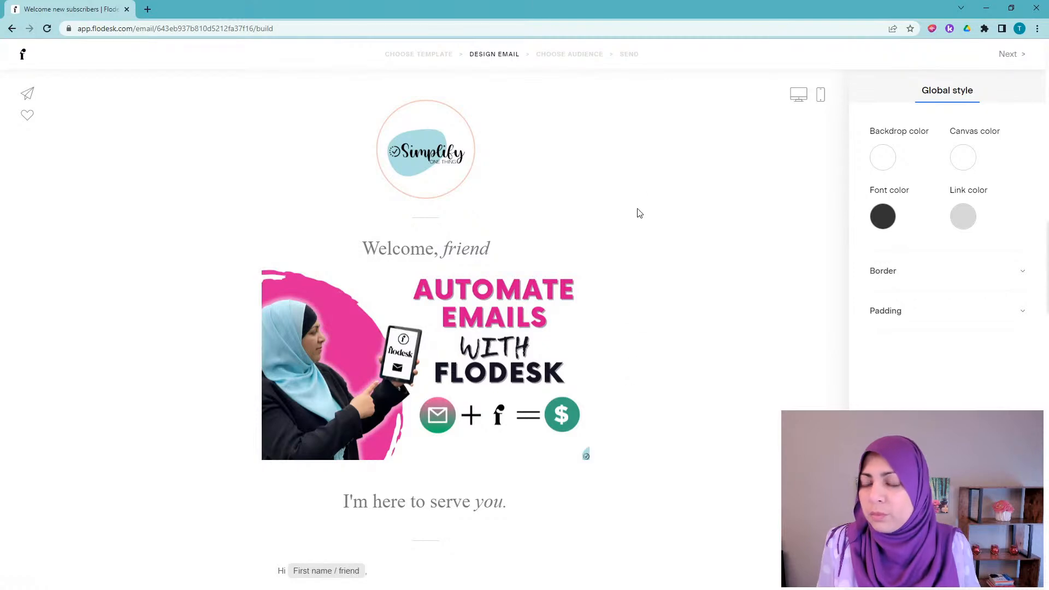
{"action": "scroll", "coordinate": [667, 304], "scroll_direction": "down", "scroll_amount": 5}
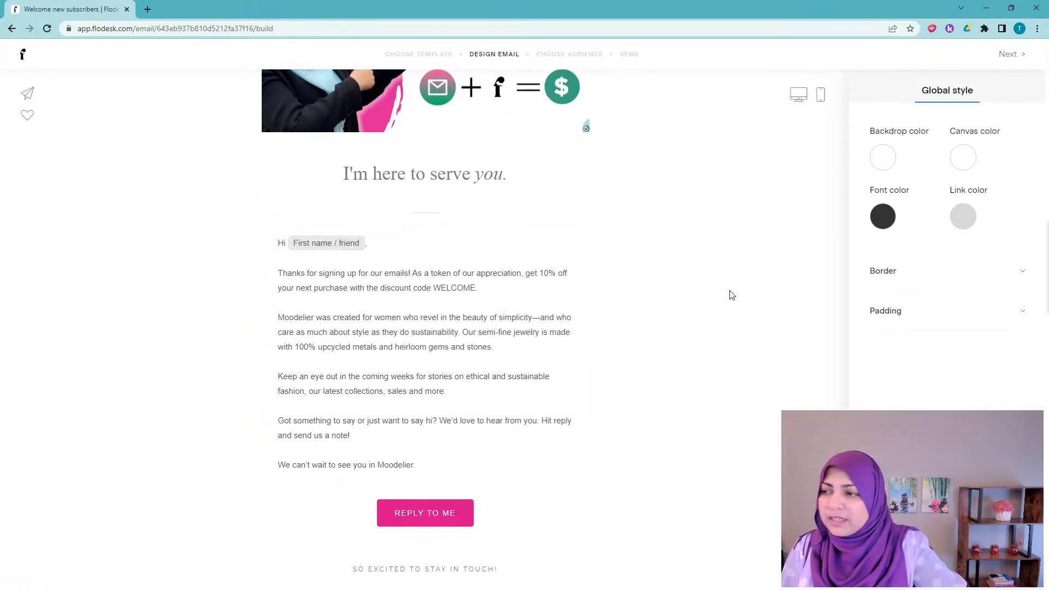
{"action": "scroll", "coordinate": [730, 295], "scroll_direction": "up", "scroll_amount": 1}
{"action": "scroll", "coordinate": [382, 397], "scroll_direction": "down", "scroll_amount": 3}
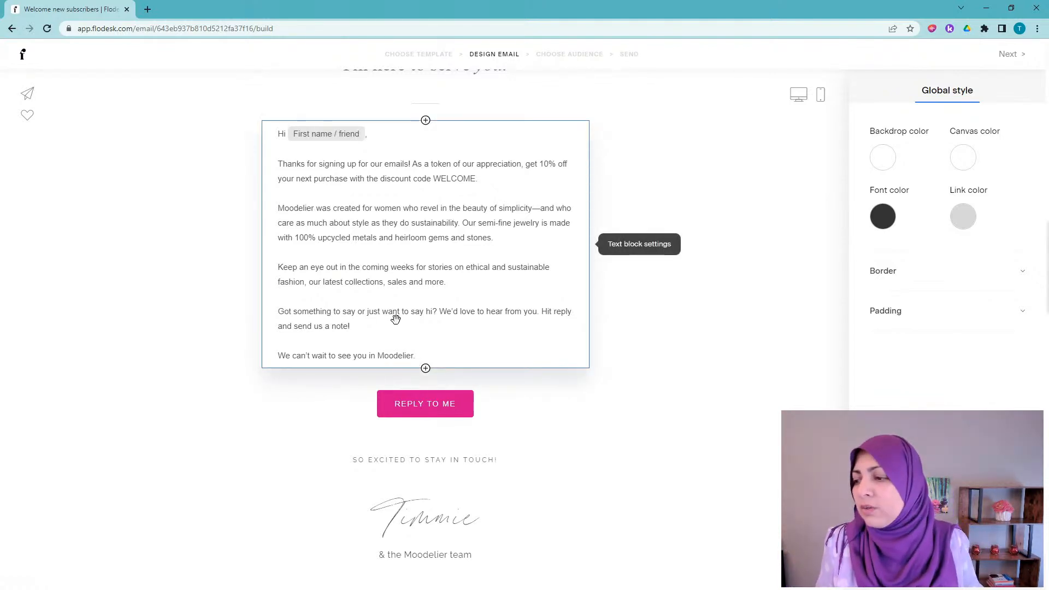
{"action": "left_click", "coordinate": [426, 369]}
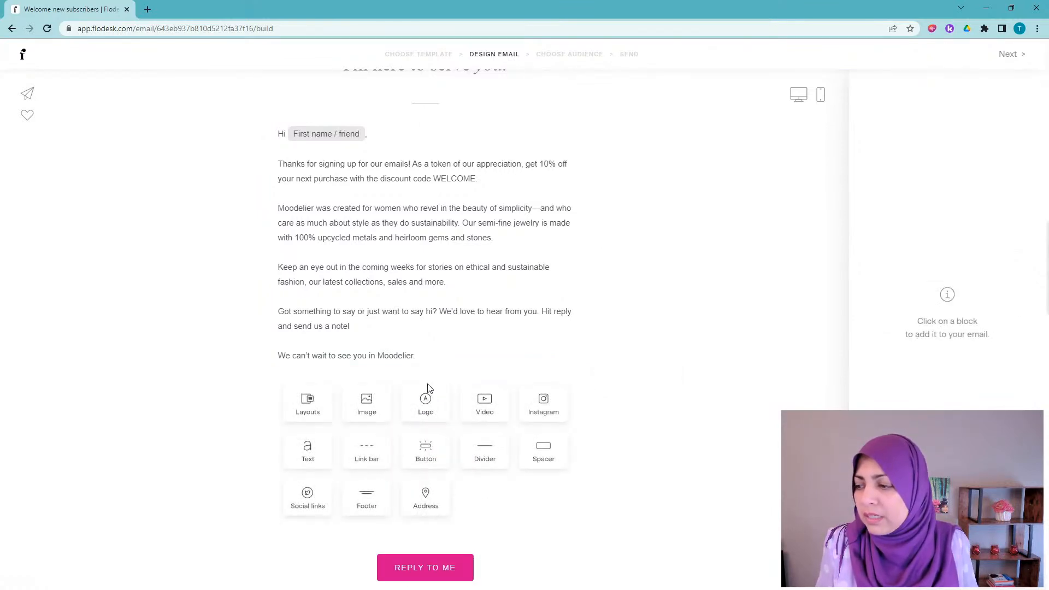
{"action": "scroll", "coordinate": [428, 377], "scroll_direction": "down", "scroll_amount": 2}
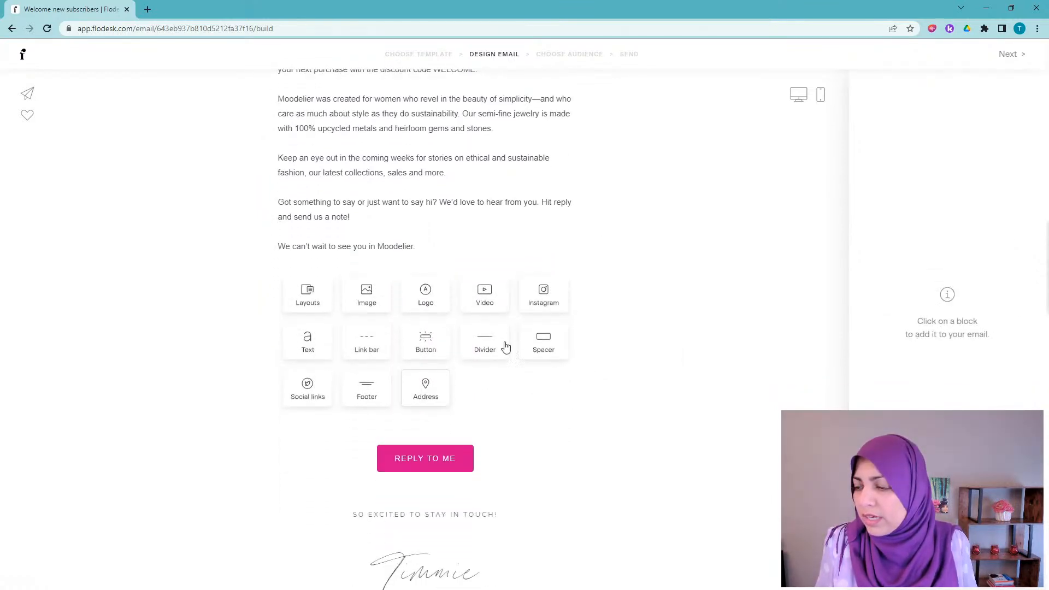
{"action": "left_click", "coordinate": [484, 297]}
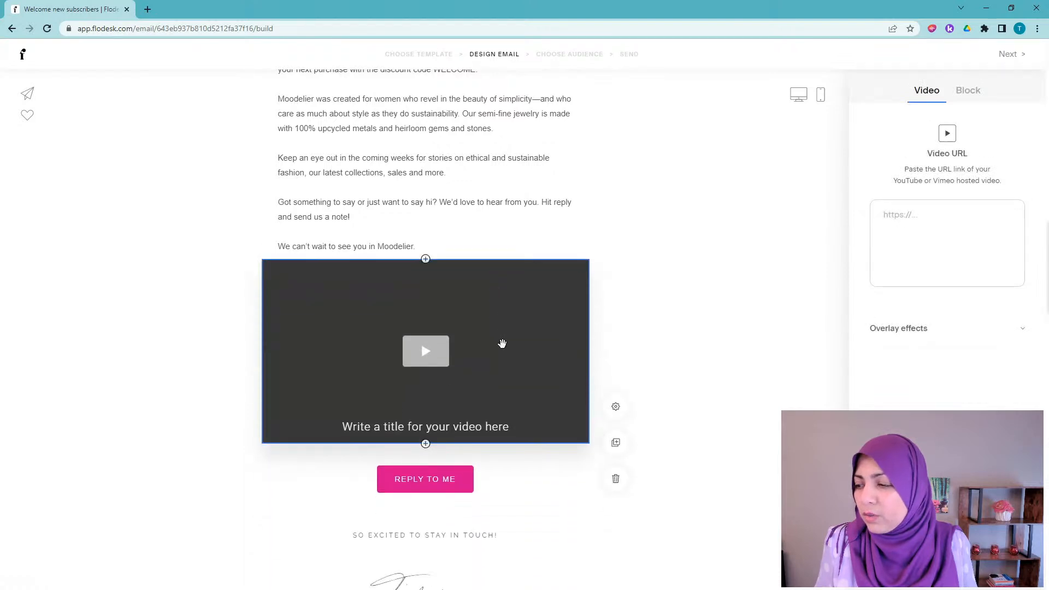
{"action": "left_click", "coordinate": [429, 350]}
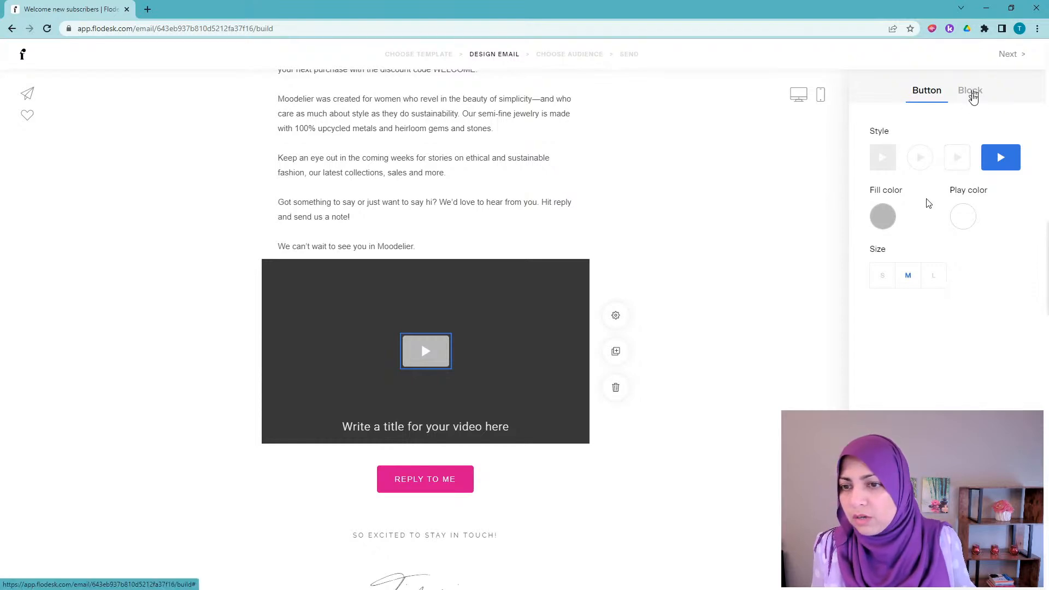
{"action": "left_click", "coordinate": [972, 91]}
{"action": "left_click", "coordinate": [931, 92]}
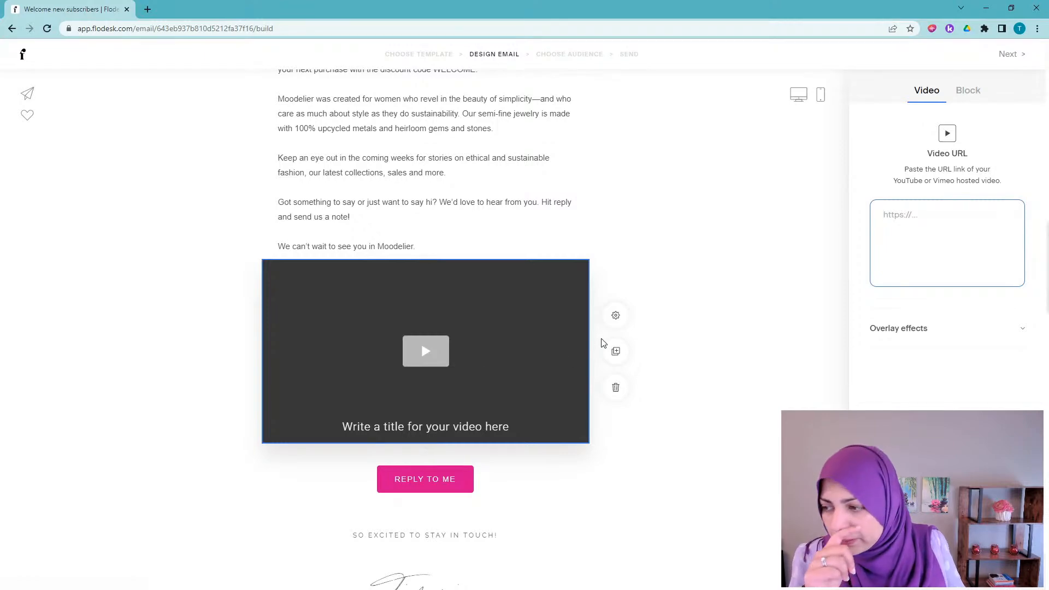
{"action": "scroll", "coordinate": [584, 301], "scroll_direction": "up", "scroll_amount": 6}
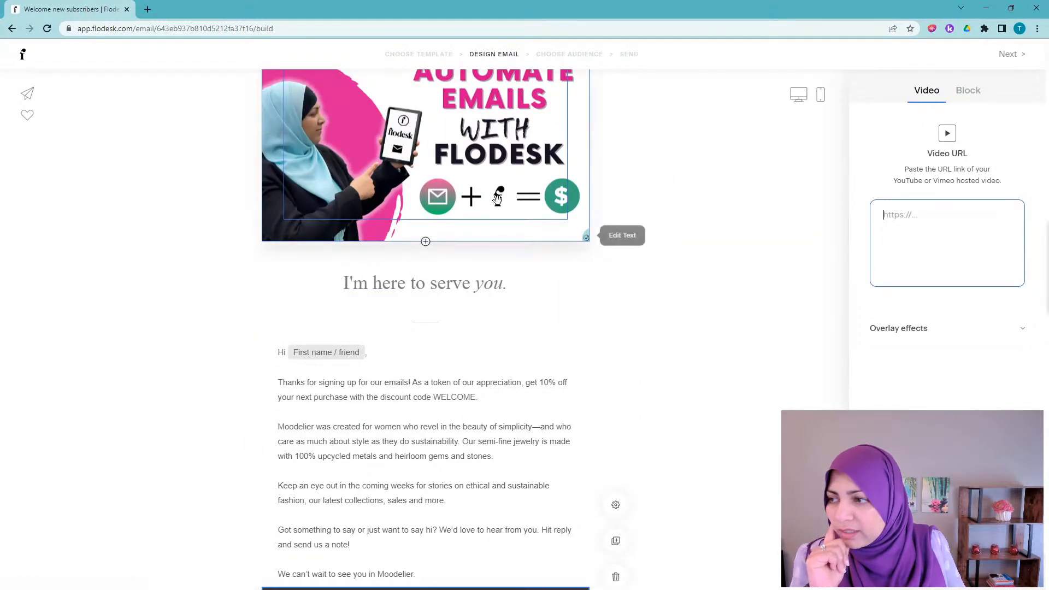
{"action": "scroll", "coordinate": [557, 375], "scroll_direction": "down", "scroll_amount": 3}
{"action": "scroll", "coordinate": [556, 378], "scroll_direction": "down", "scroll_amount": 6}
{"action": "scroll", "coordinate": [519, 159], "scroll_direction": "up", "scroll_amount": 2}
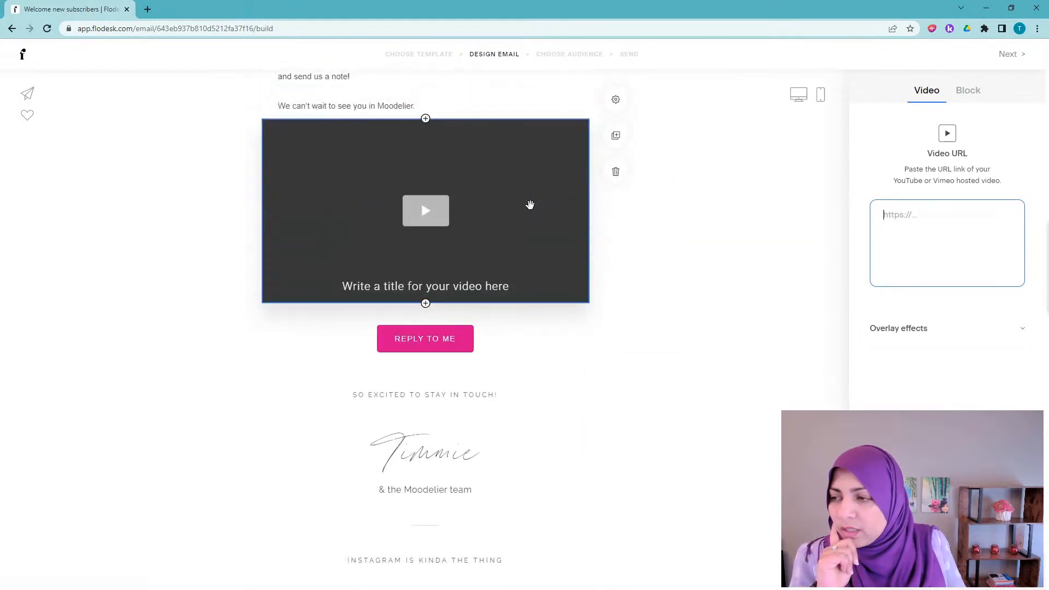
{"action": "left_click", "coordinate": [610, 285]}
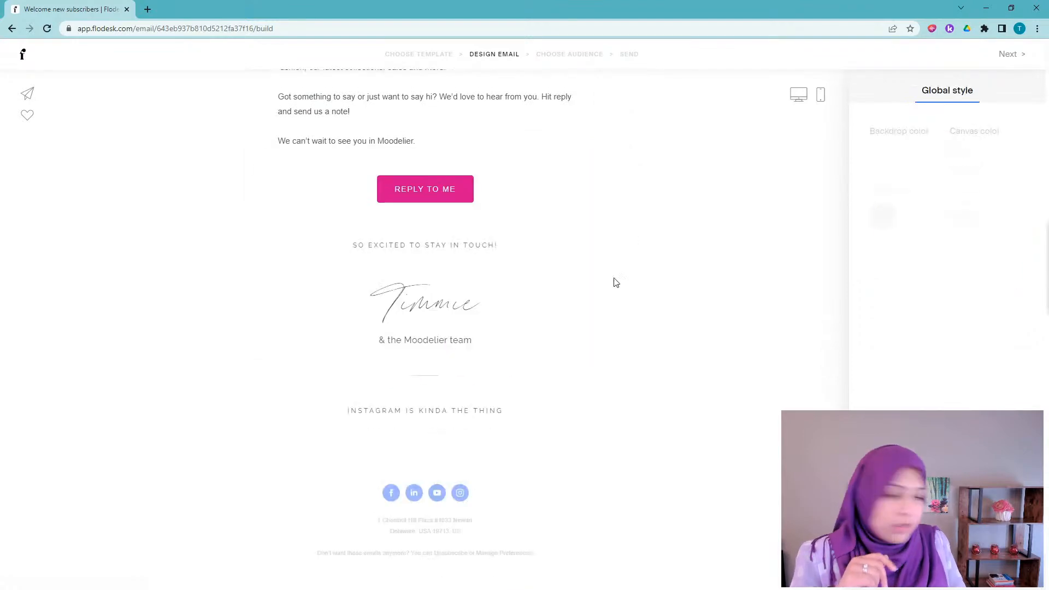
Step: Leave the Design Email step and go to Choose Audience
{"action": "scroll", "coordinate": [795, 355], "scroll_direction": "up", "scroll_amount": 10}
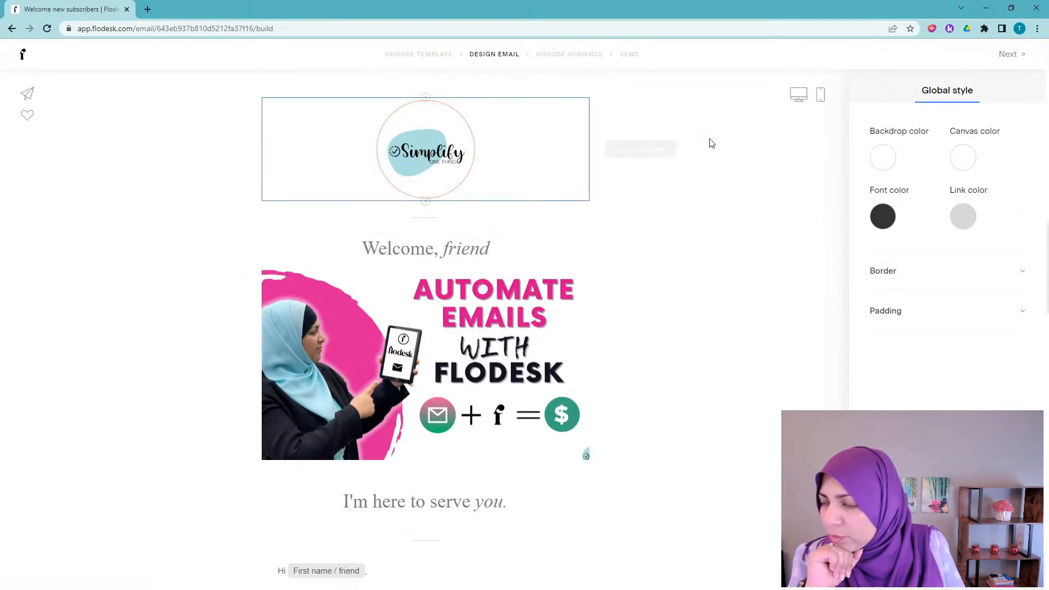
{"action": "left_click", "coordinate": [1010, 57]}
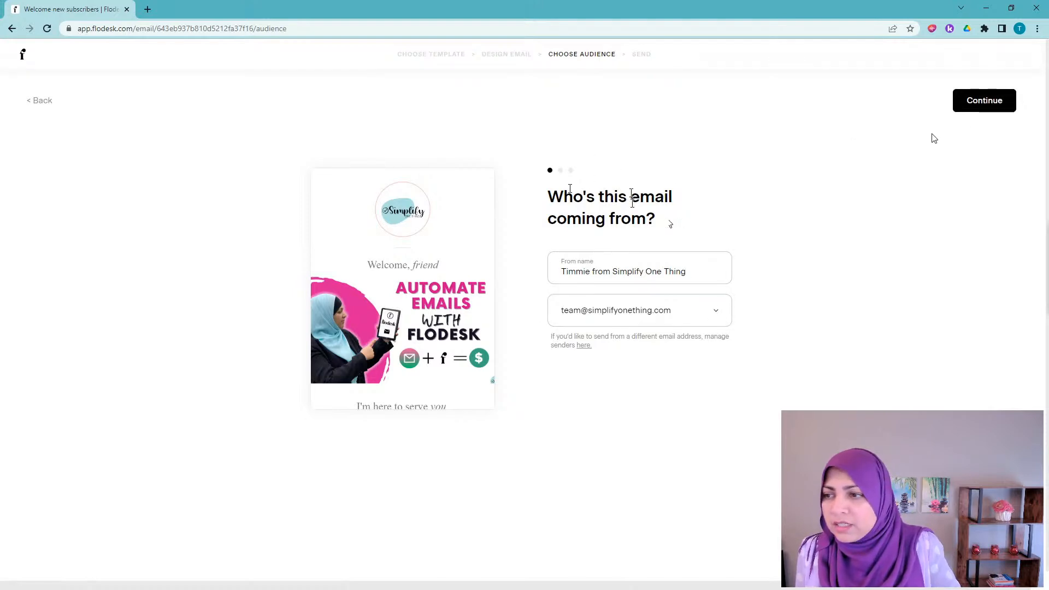
Step: Rewrite the subject line as 'Here are the 5 Tips we promised you'
{"action": "left_click", "coordinate": [1003, 103]}
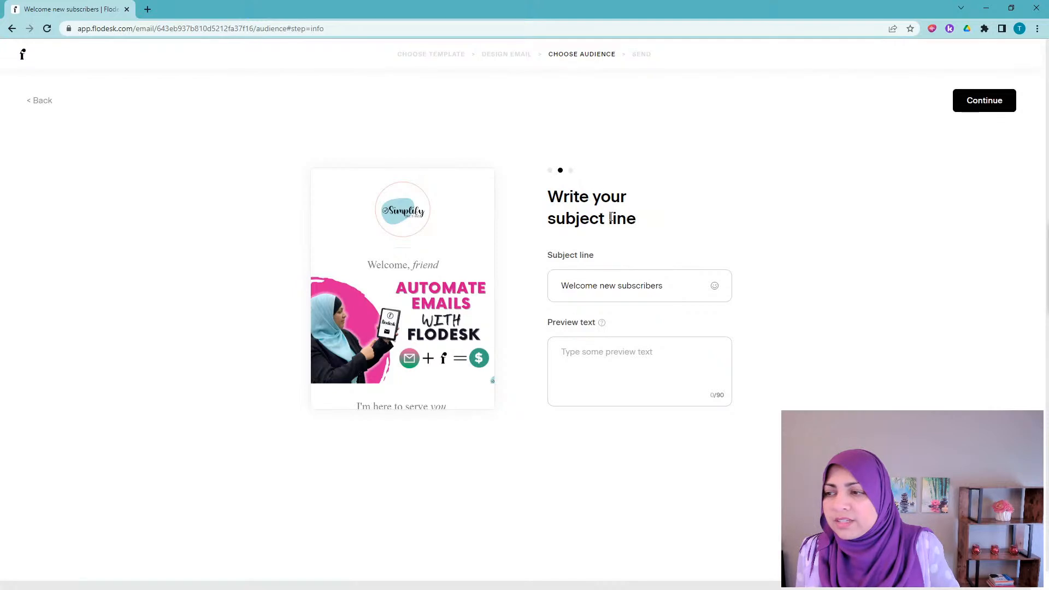
{"action": "left_click", "coordinate": [563, 288]}
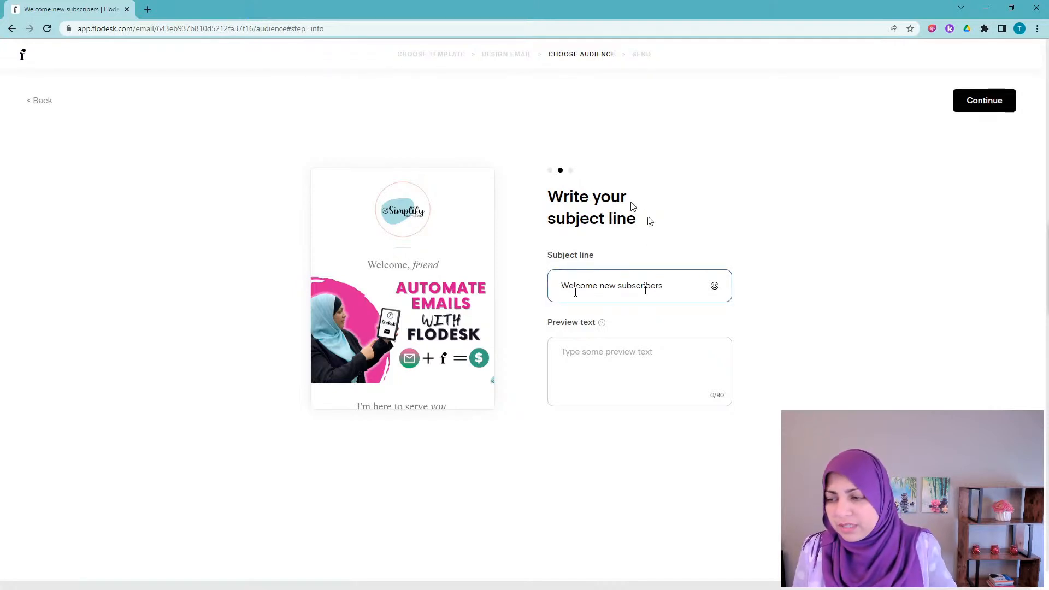
{"action": "left_click_drag", "start_coordinate": [670, 286], "coordinate": [559, 292]}
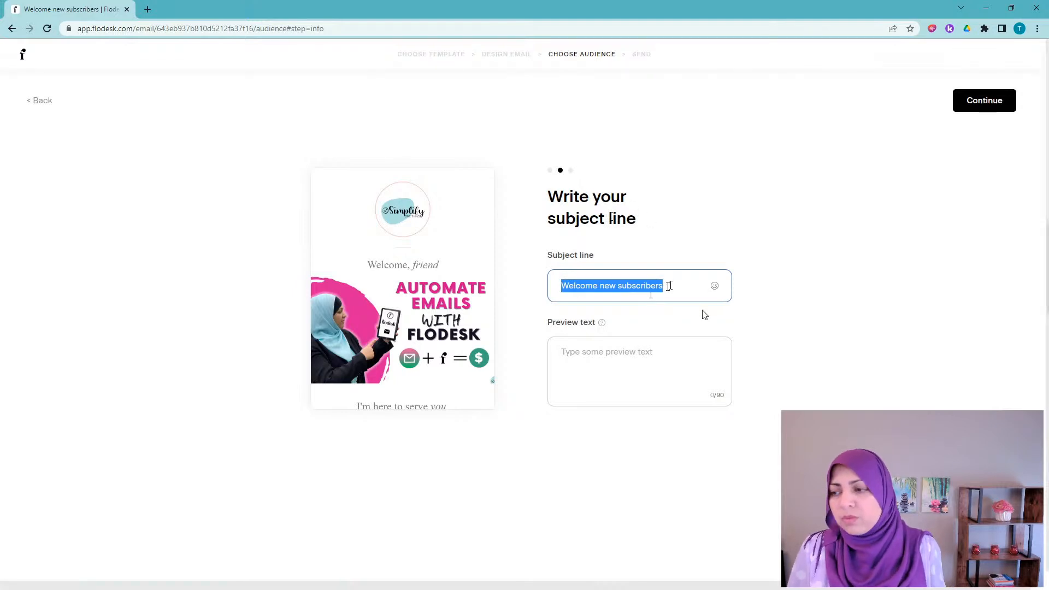
{"action": "type", "text": "Here's"}
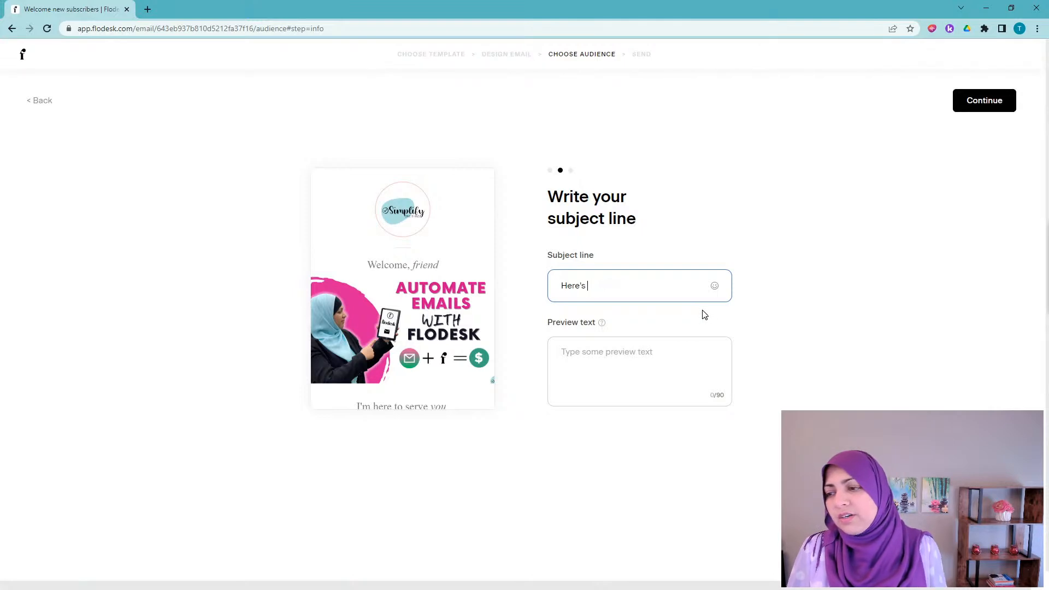
{"action": "key", "text": "BackSpace"}
{"action": "key", "text": "BackSpace"}
{"action": "key", "text": "BackSpace"}
{"action": "type", "text": "are the 5 Tips we promi"}
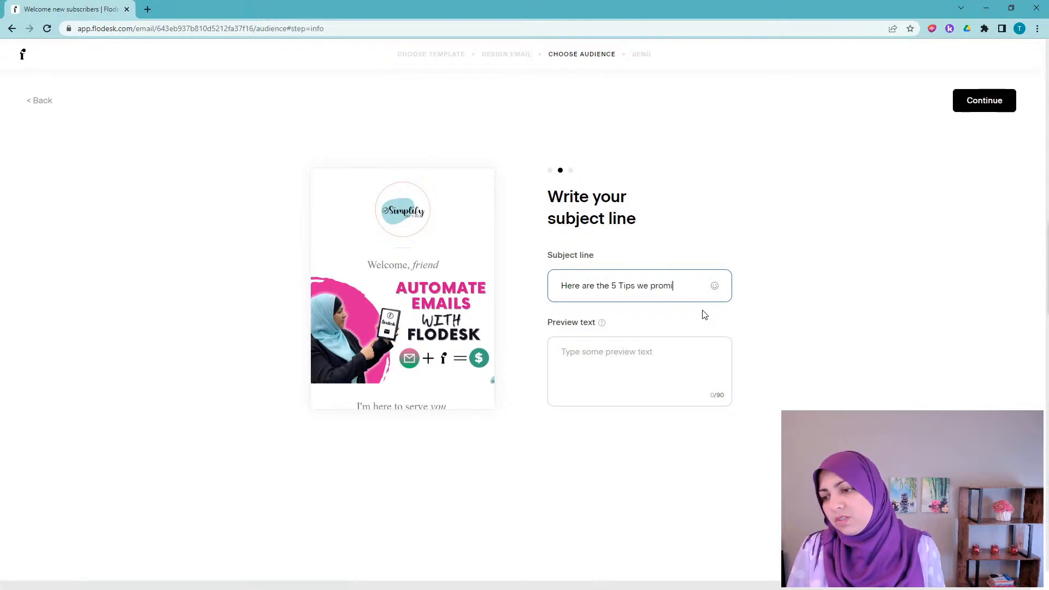
{"action": "type", "text": "u on growing your email list"}
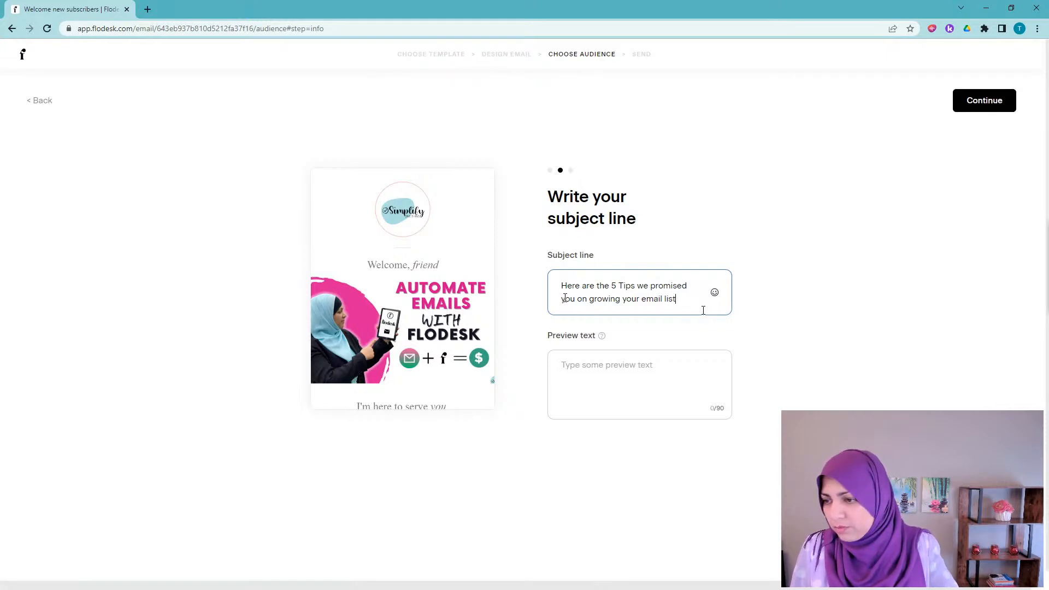
{"action": "left_click_drag", "start_coordinate": [577, 299], "coordinate": [682, 303]}
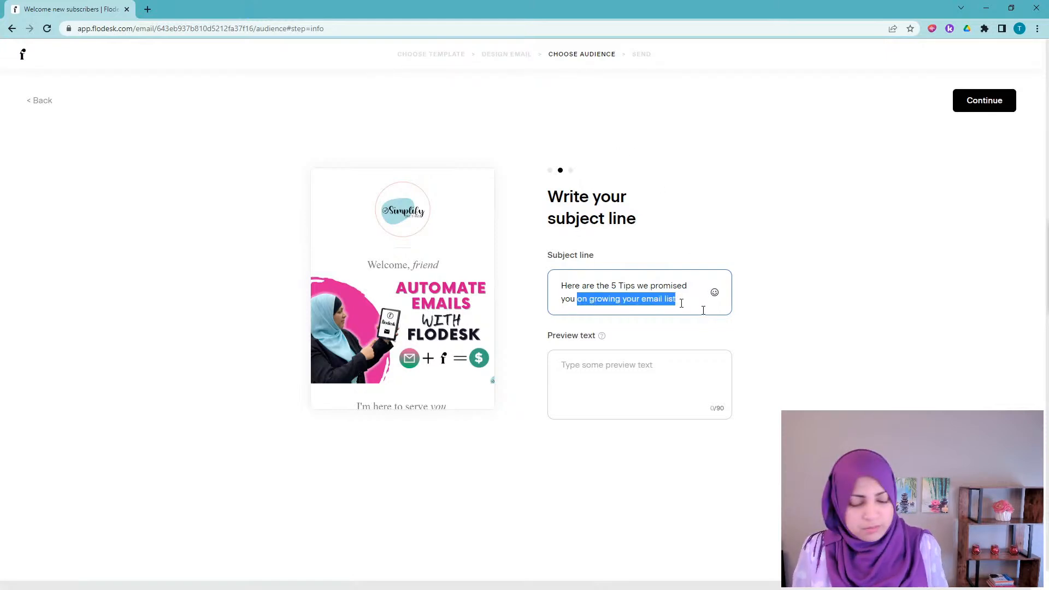
{"action": "key", "text": "BackSpace"}
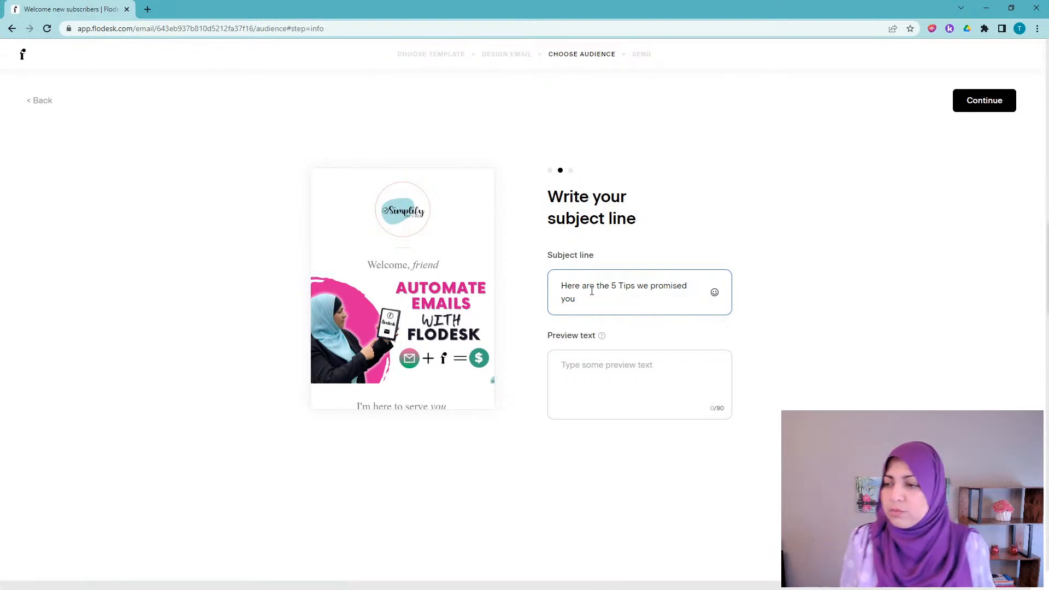
{"action": "left_click_drag", "start_coordinate": [566, 283], "coordinate": [585, 299]}
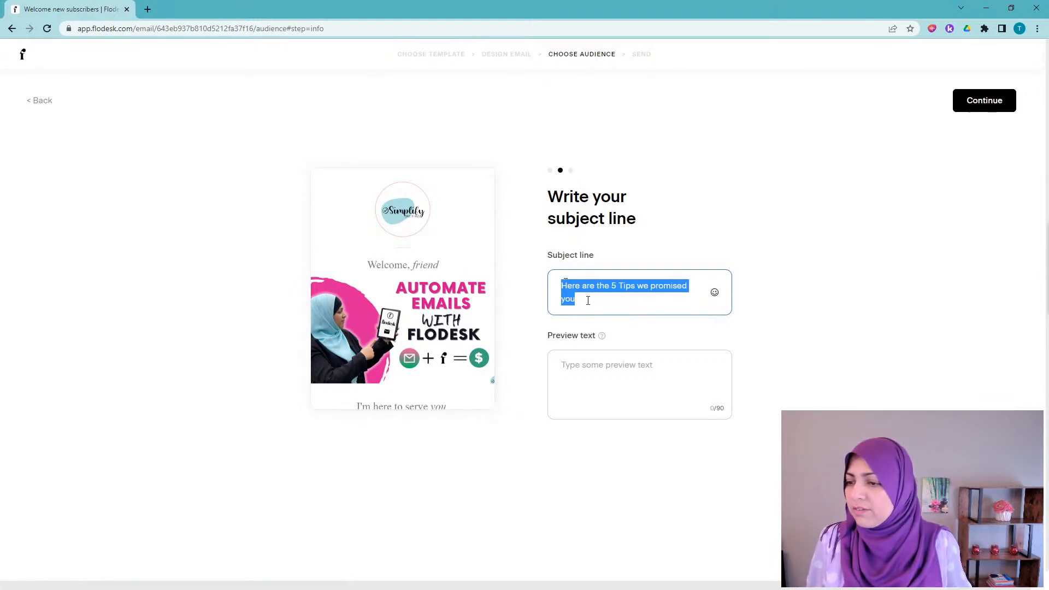
Step: Paste the subject line into Preview text and extend it with 'for growing your email list!'
{"action": "key", "text": "ctrl+c"}
{"action": "left_click", "coordinate": [574, 366]}
{"action": "key", "text": "ctrl+v"}
{"action": "type", "text": "f"}
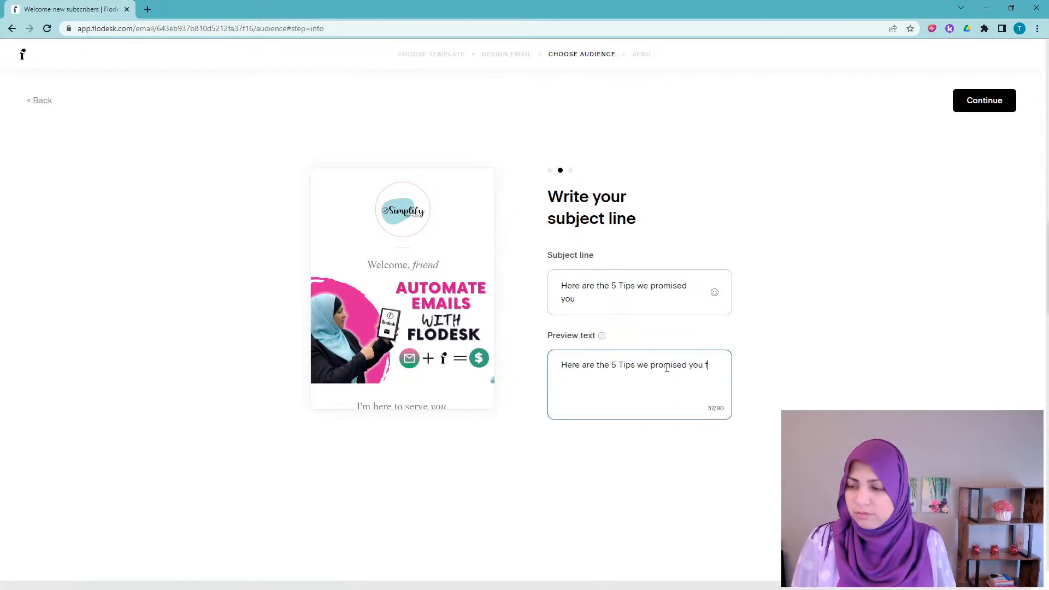
{"action": "type", "text": "or growing your e"}
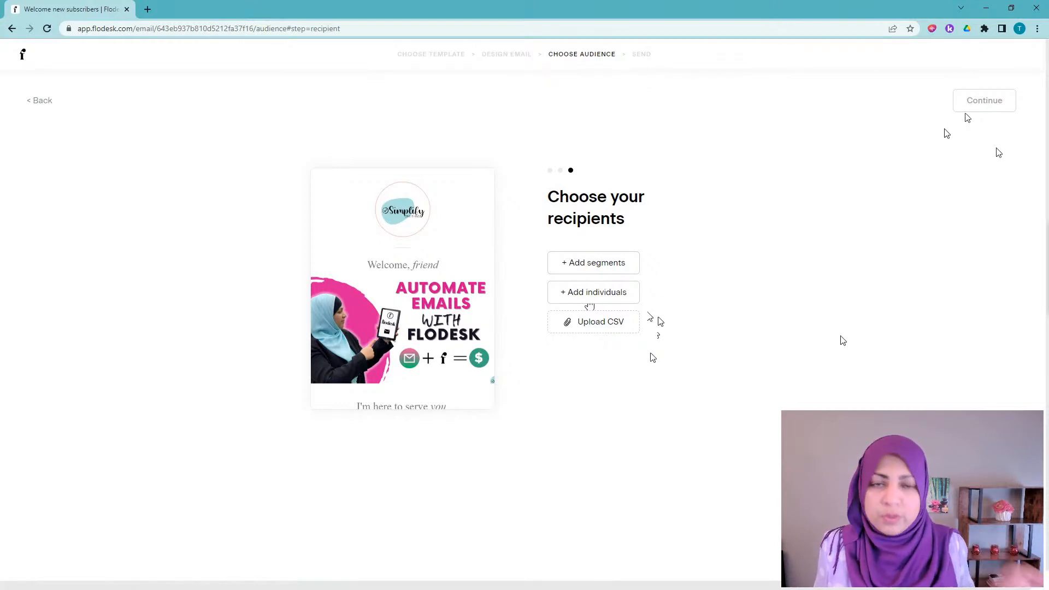
Step: Search 'tester', include the Testers segment as recipients (2 in total), and save
{"action": "left_click", "coordinate": [613, 265]}
{"action": "left_click", "coordinate": [547, 280]}
{"action": "type", "text": "test"}
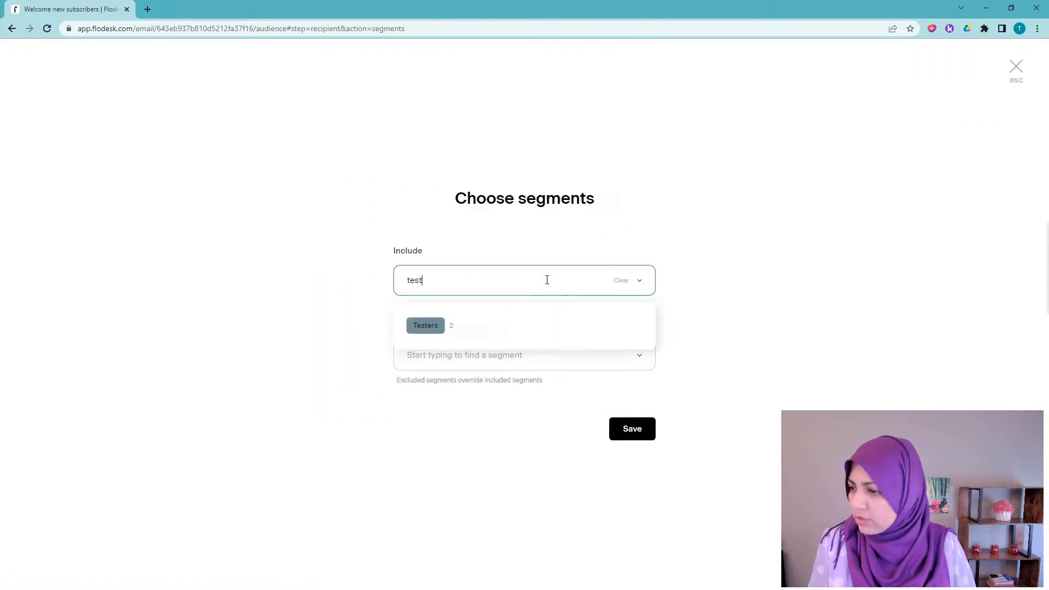
{"action": "type", "text": "er"}
{"action": "left_click", "coordinate": [420, 327]}
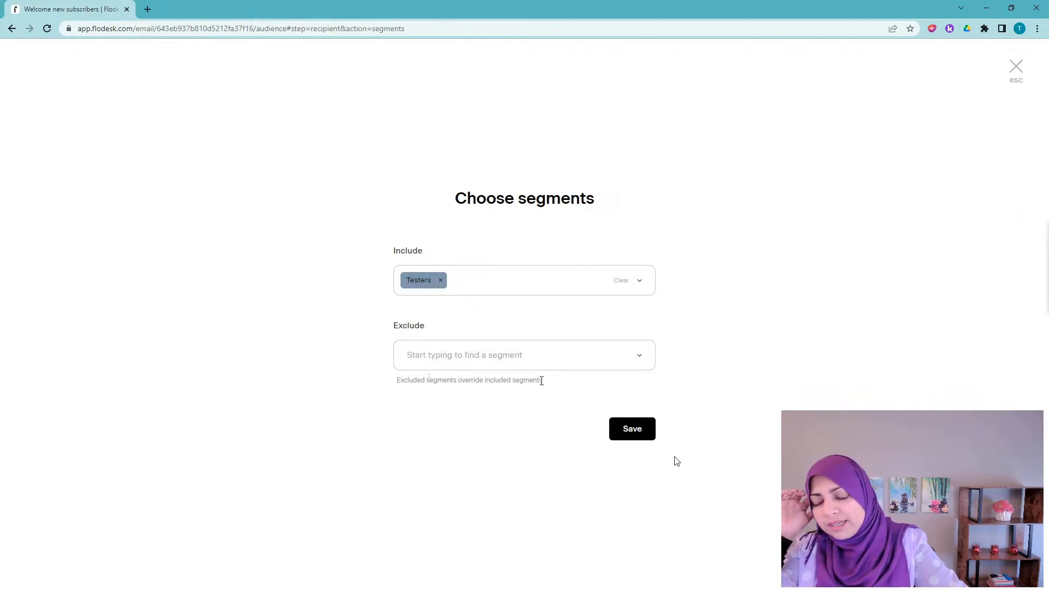
{"action": "left_click", "coordinate": [637, 435]}
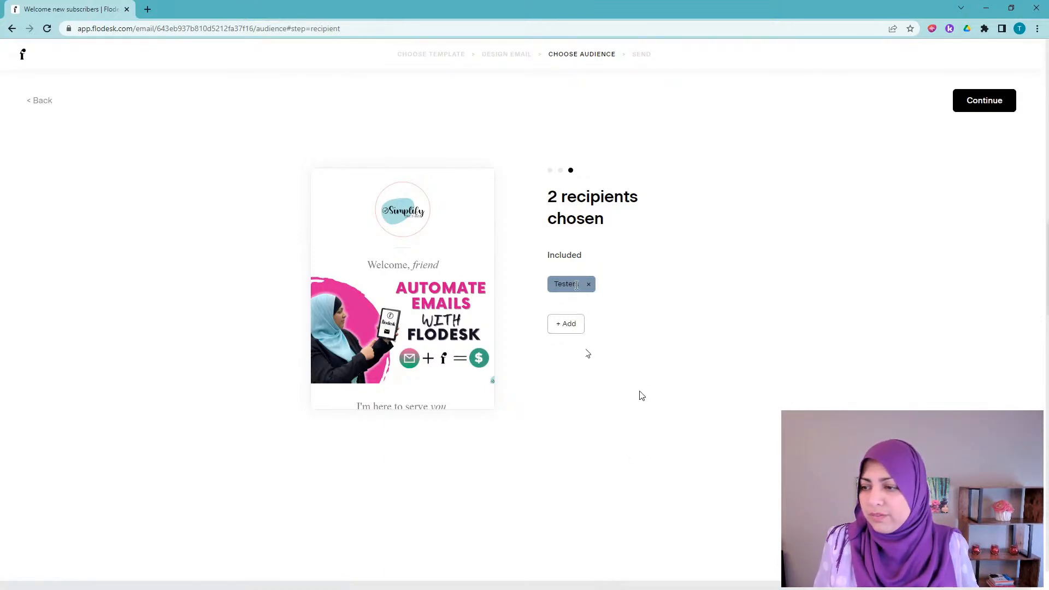
Step: Continue to the Send step, check the test-email sender, then close the test form unsent
{"action": "left_click", "coordinate": [984, 104]}
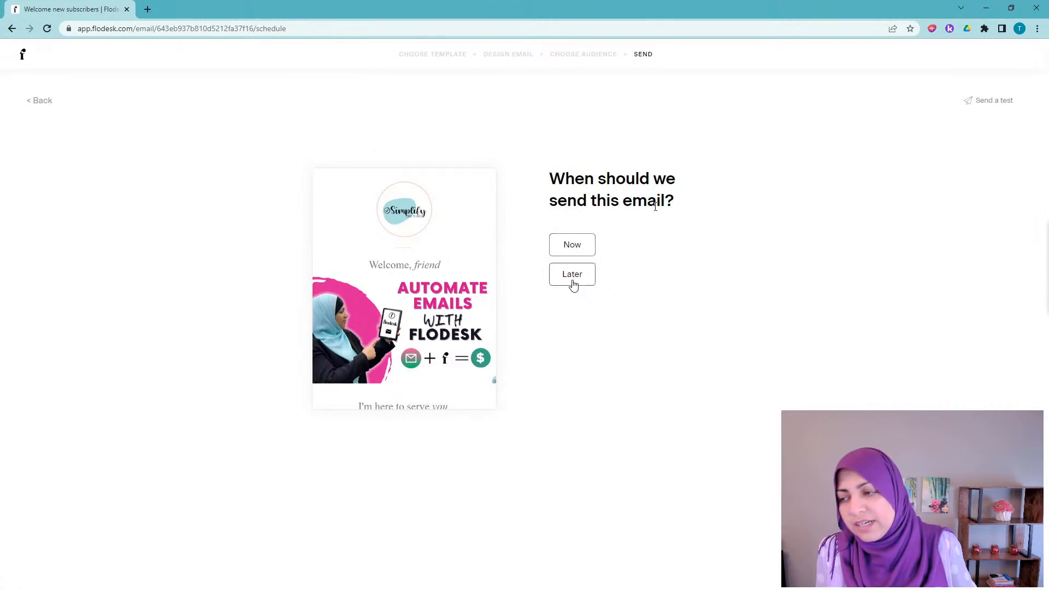
{"action": "left_click", "coordinate": [988, 106]}
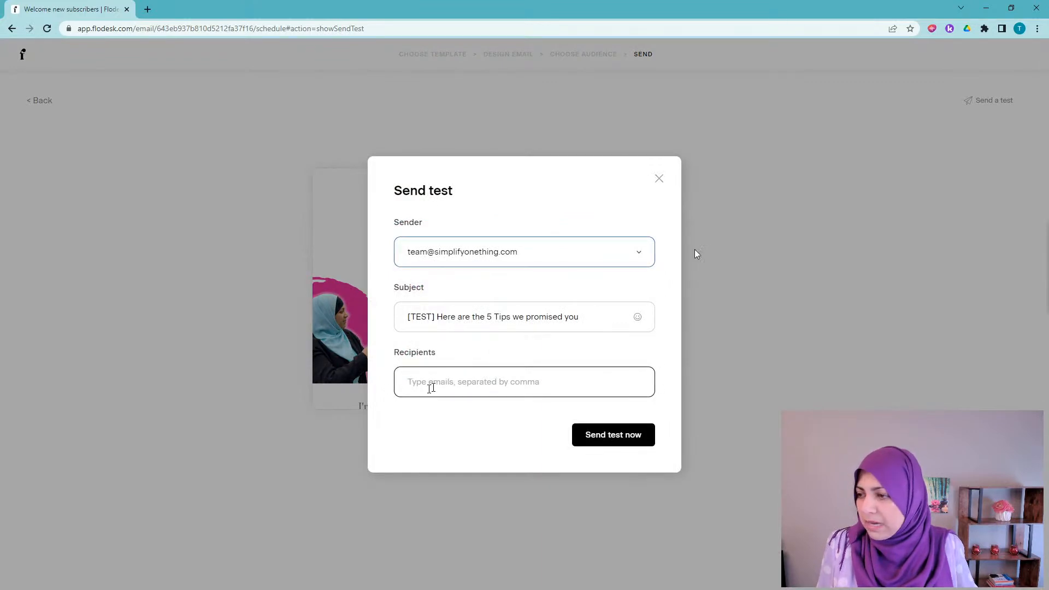
{"action": "left_click", "coordinate": [460, 257]}
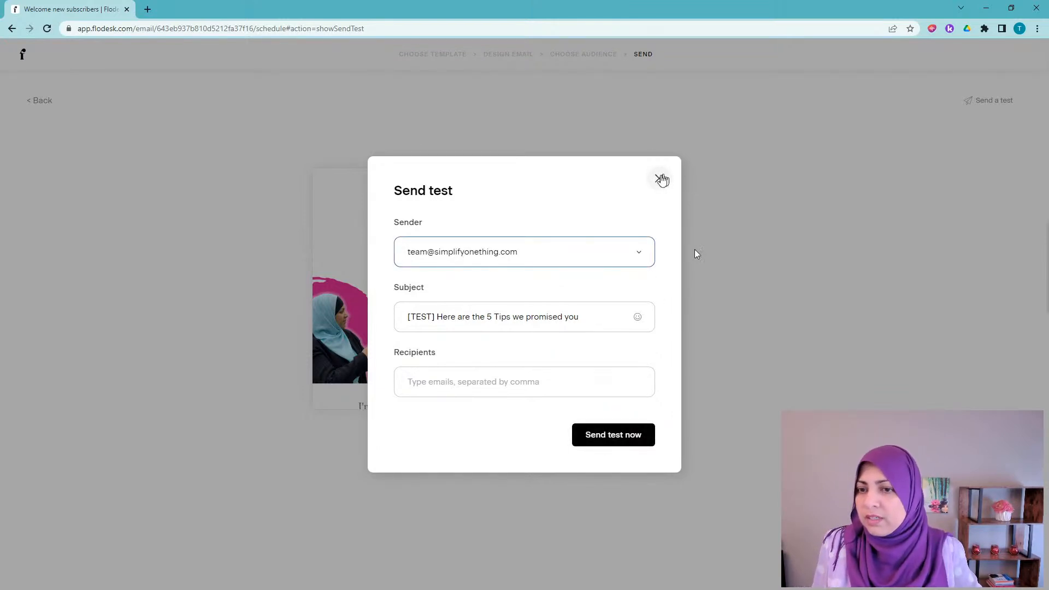
{"action": "left_click", "coordinate": [659, 179]}
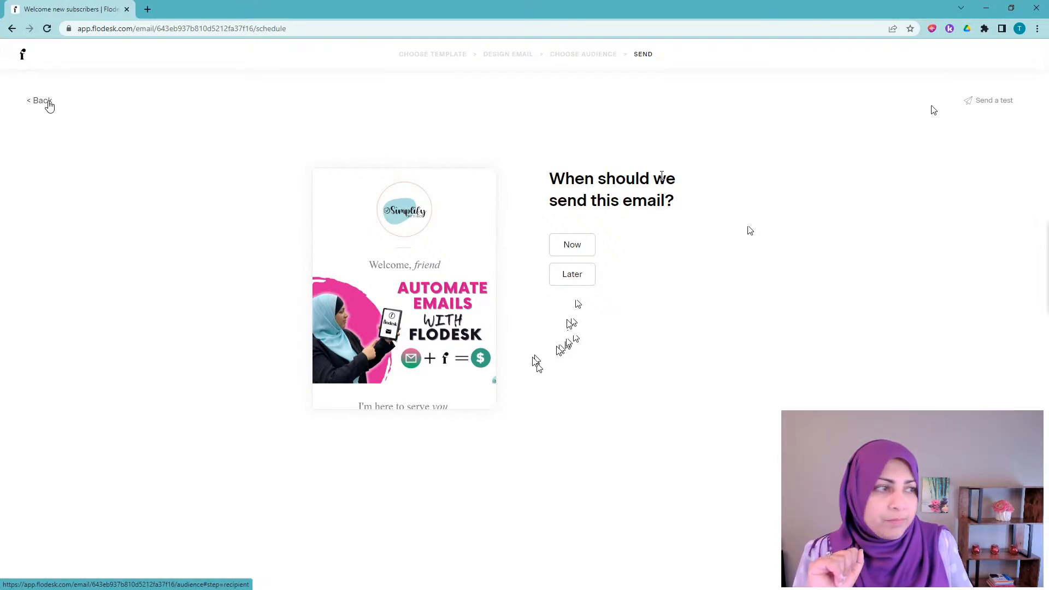
Step: Step back past recipients and subject to Design Email and scroll to the Moodelier body text
{"action": "left_click", "coordinate": [49, 104]}
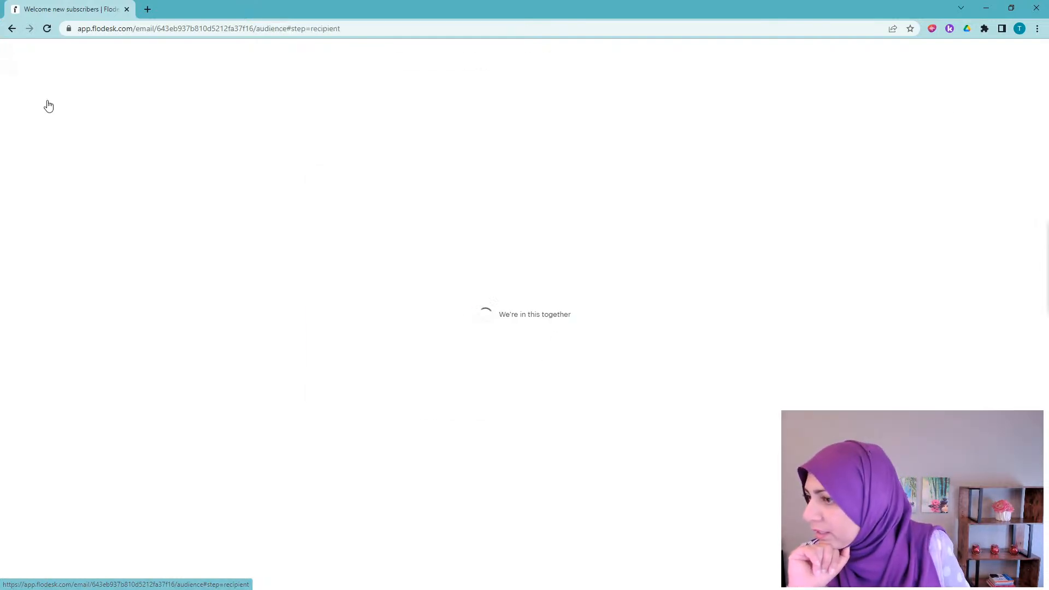
{"action": "left_click", "coordinate": [49, 104]}
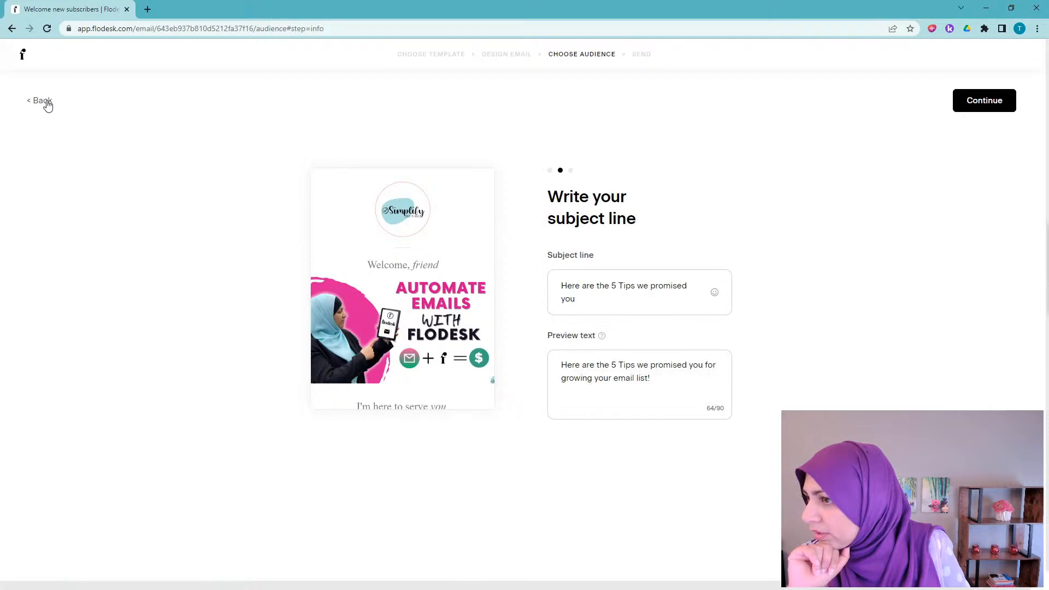
{"action": "left_click", "coordinate": [49, 105]}
{"action": "left_click", "coordinate": [40, 107]}
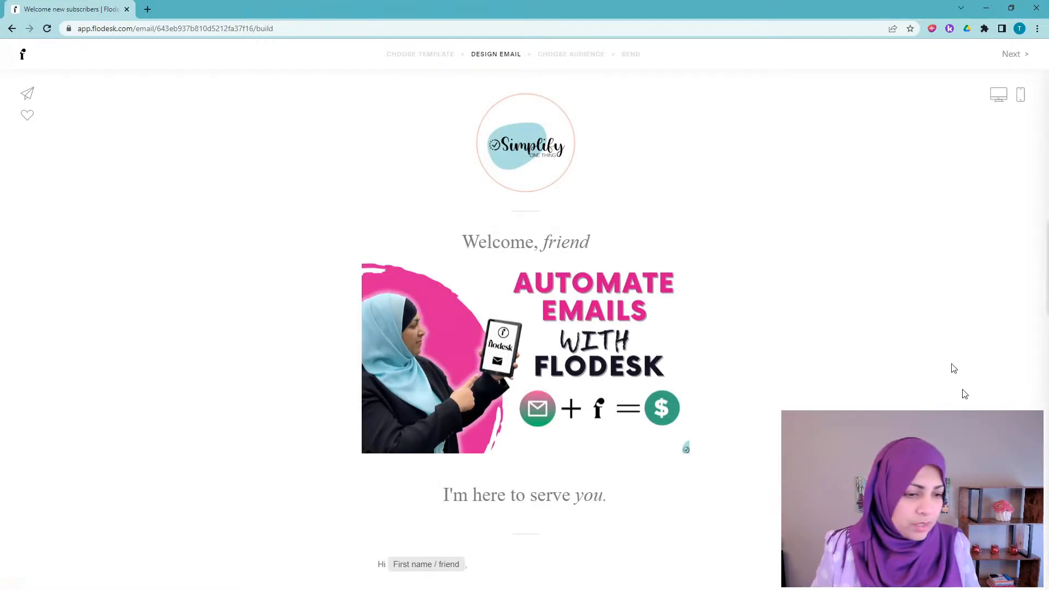
{"action": "scroll", "coordinate": [415, 249], "scroll_direction": "down", "scroll_amount": 5}
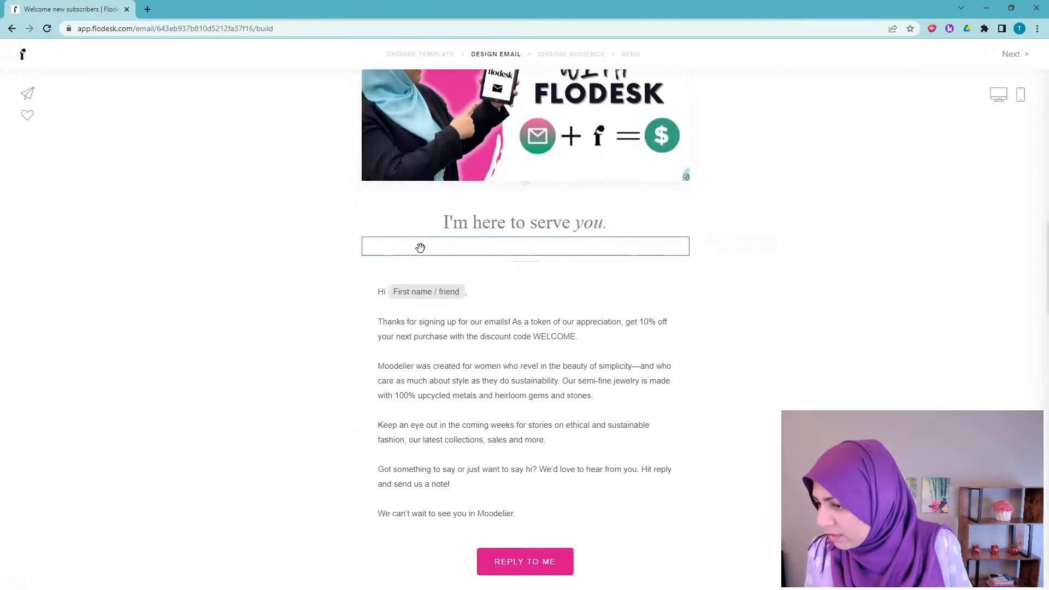
{"action": "scroll", "coordinate": [416, 252], "scroll_direction": "down", "scroll_amount": 3}
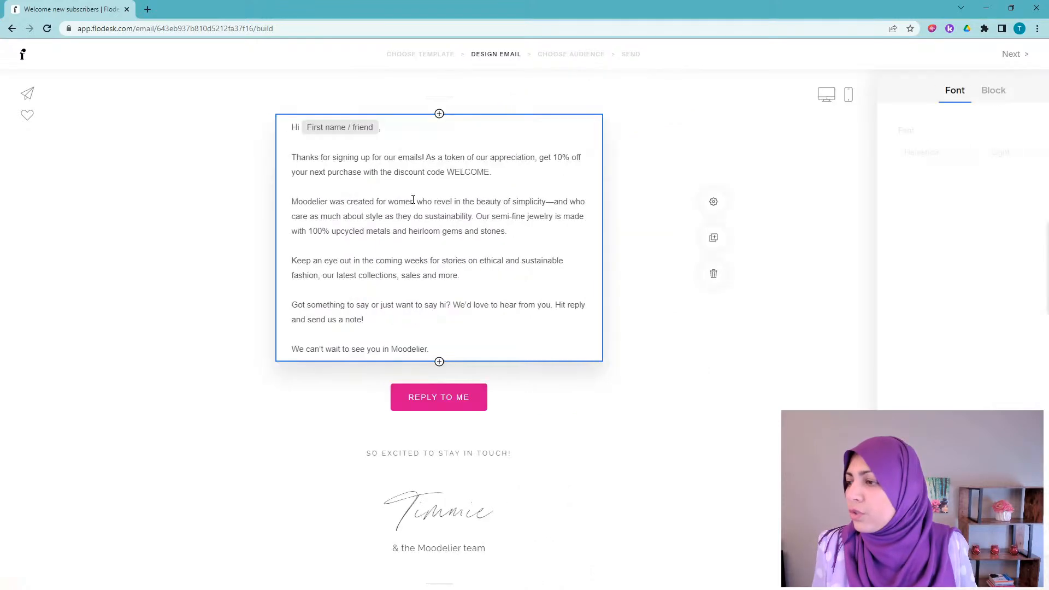
Step: Add a line before the Moodelier paragraph: 'You can download the 5 Tips for Growing Your Email List here.'
{"action": "left_click", "coordinate": [454, 208]}
{"action": "left_click", "coordinate": [282, 201]}
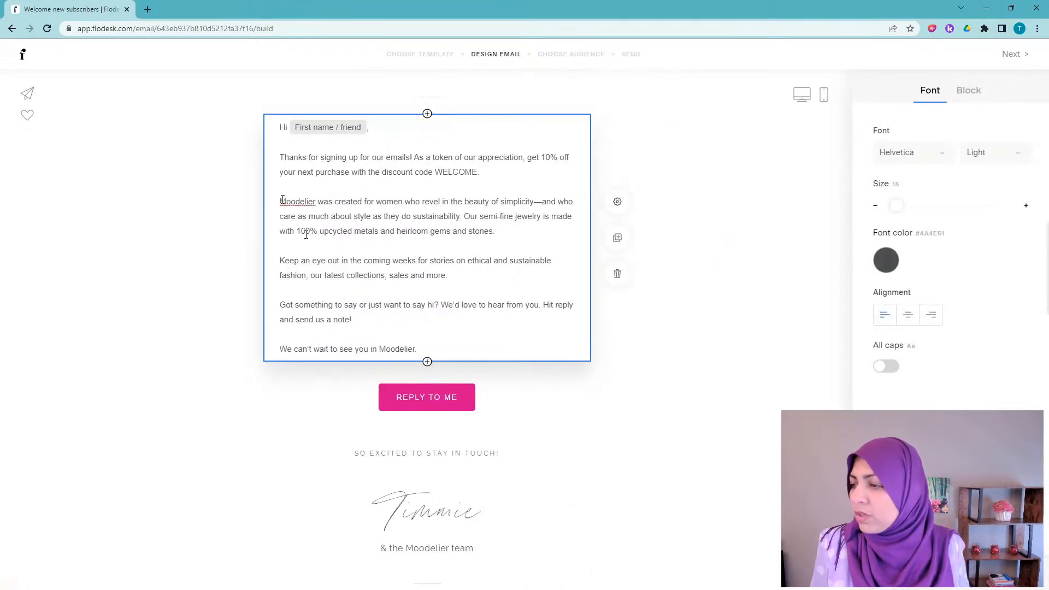
{"action": "key", "text": "Return"}
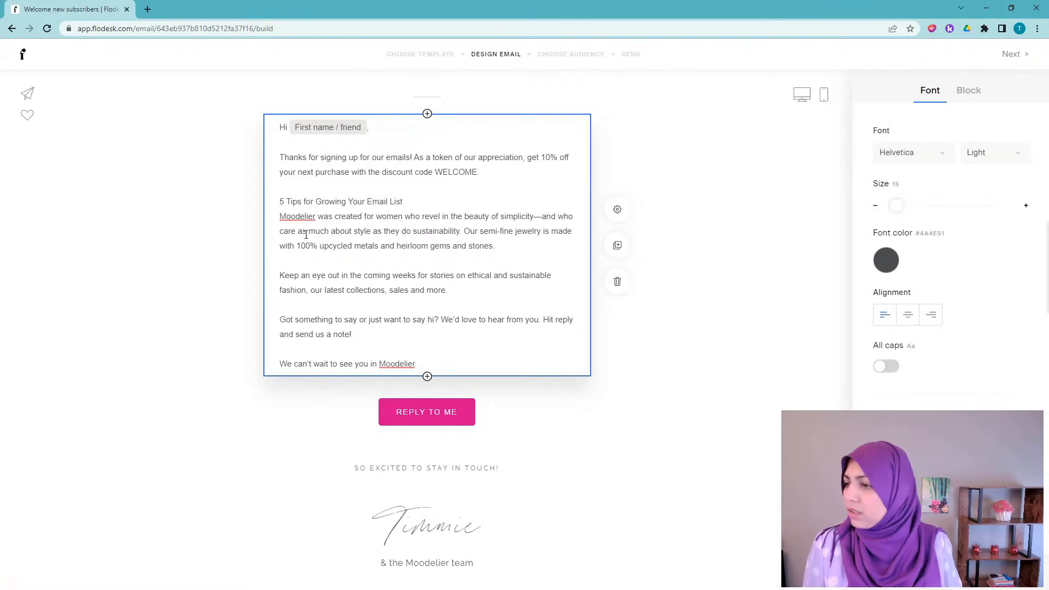
{"action": "type", "text": "Ge"}
{"action": "key", "text": "BackSpace"}
{"action": "key", "text": "BackSpace"}
{"action": "type", "text": "You can gra"}
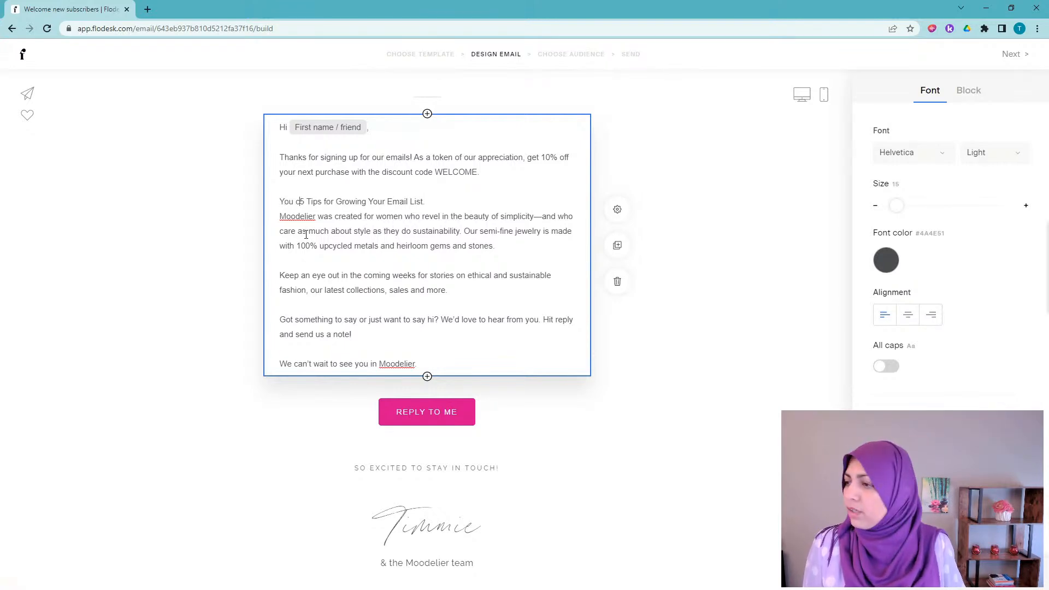
{"action": "key", "text": "BackSpace"}
{"action": "key", "text": "BackSpace"}
{"action": "key", "text": "BackSpace"}
{"action": "type", "text": "download the"}
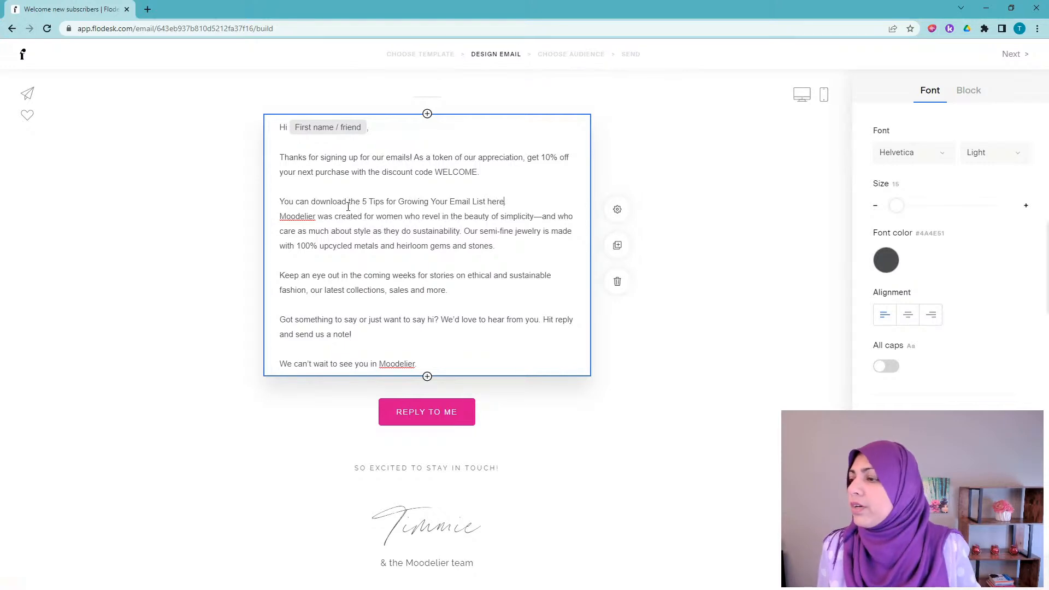
{"action": "left_click_drag", "start_coordinate": [364, 204], "coordinate": [488, 204]}
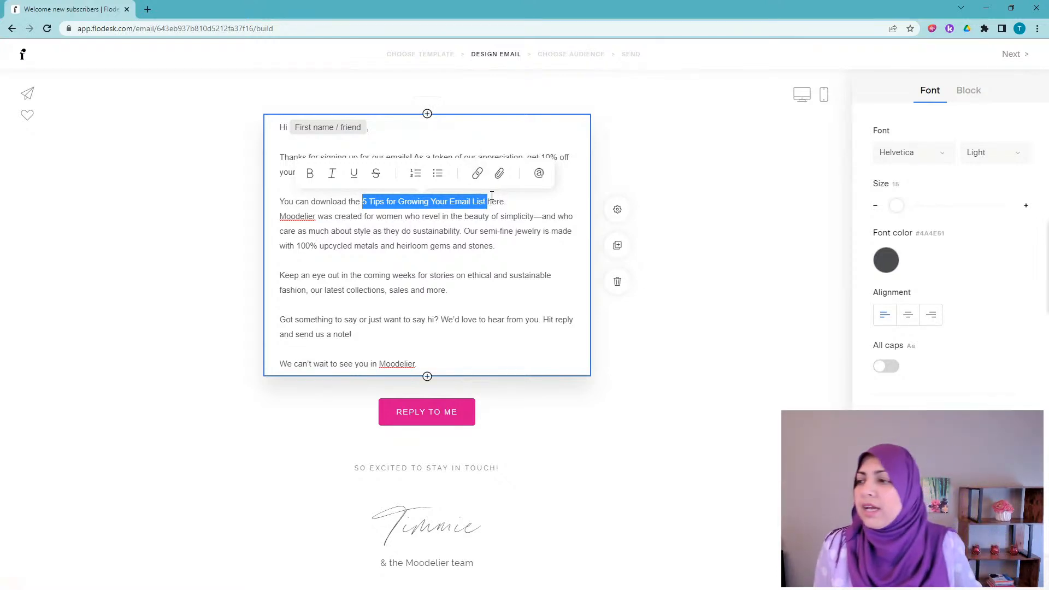
Step: Select the word 'here', start a link on it, and bring Google Drive beside the editor
{"action": "left_click", "coordinate": [495, 201]}
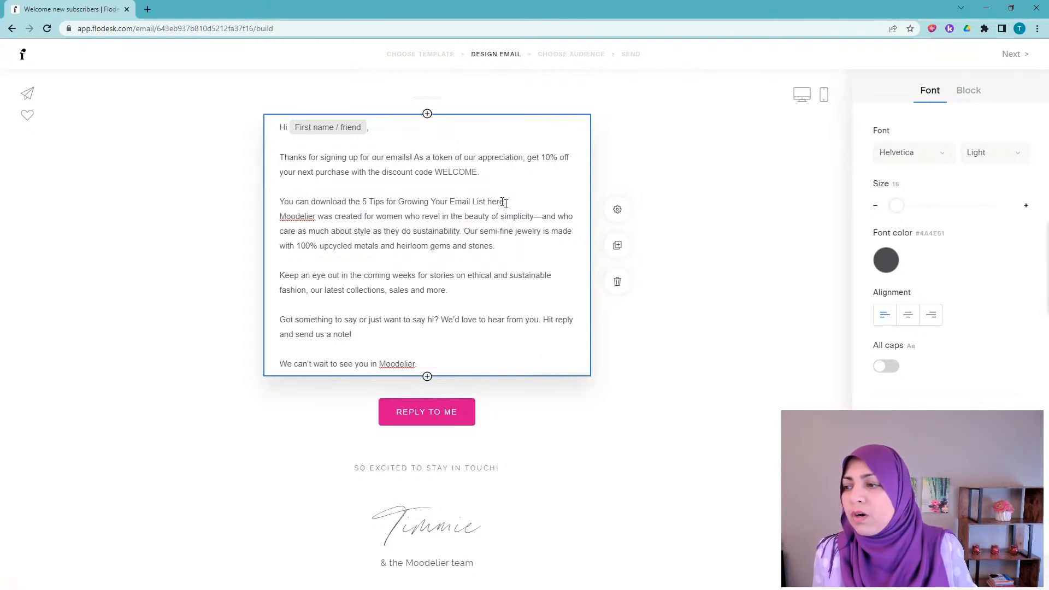
{"action": "left_click_drag", "start_coordinate": [498, 201], "coordinate": [483, 204]}
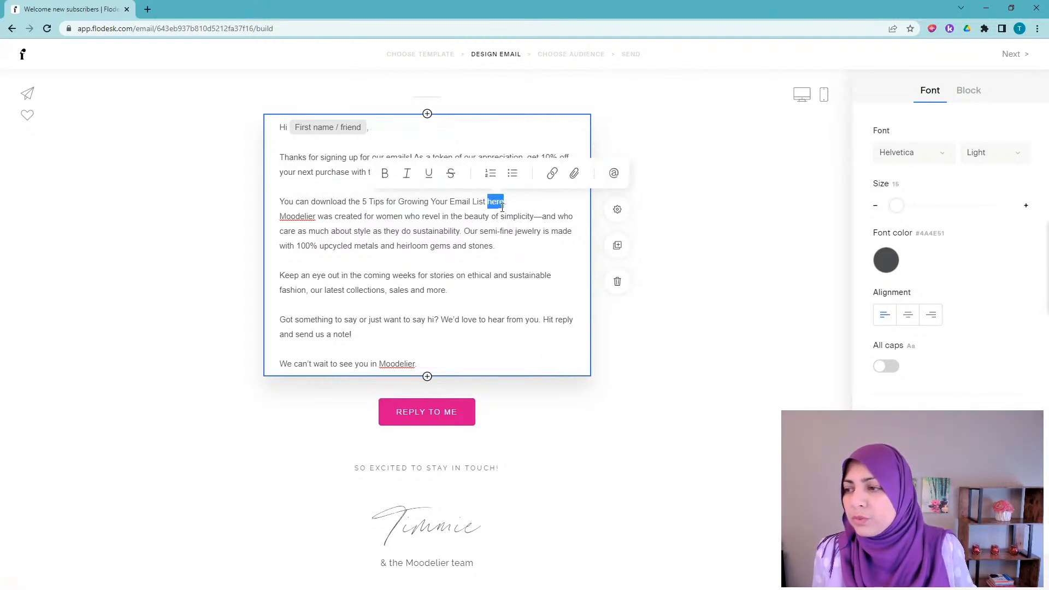
{"action": "left_click", "coordinate": [552, 174]}
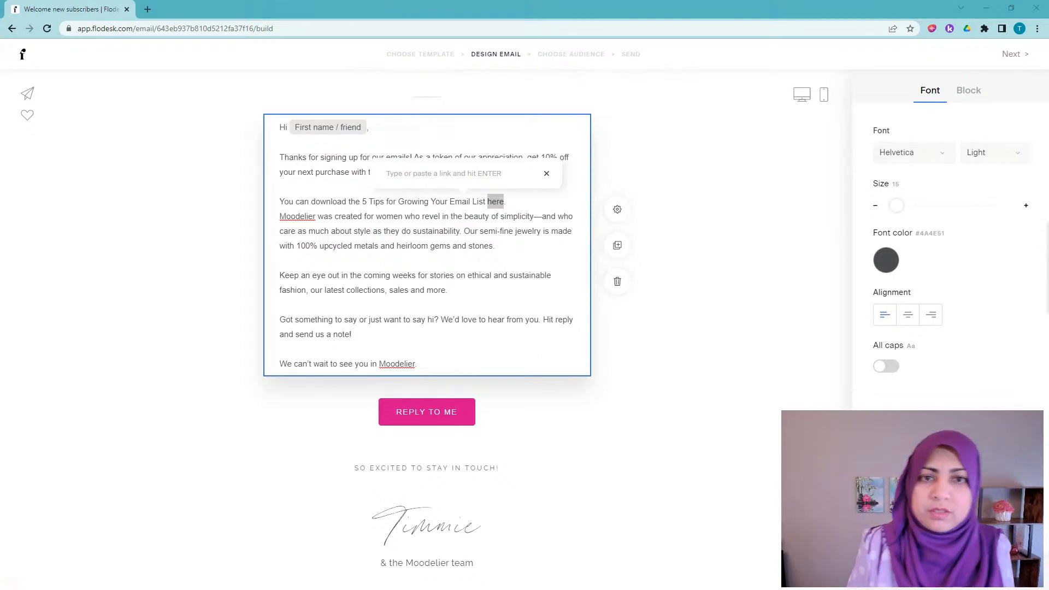
{"action": "left_click_drag", "start_coordinate": [1048, 82], "coordinate": [634, 50]}
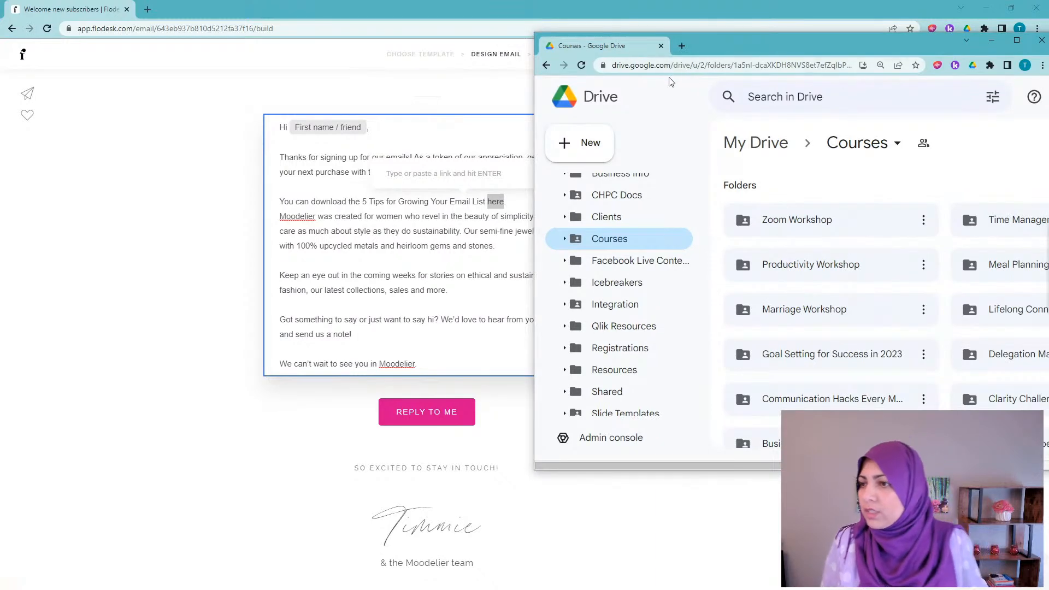
Step: Copy the Goal Trackers folder link from Goal Setting for Success in 2023, Anyone with the link, Viewer
{"action": "double_click", "coordinate": [733, 48]}
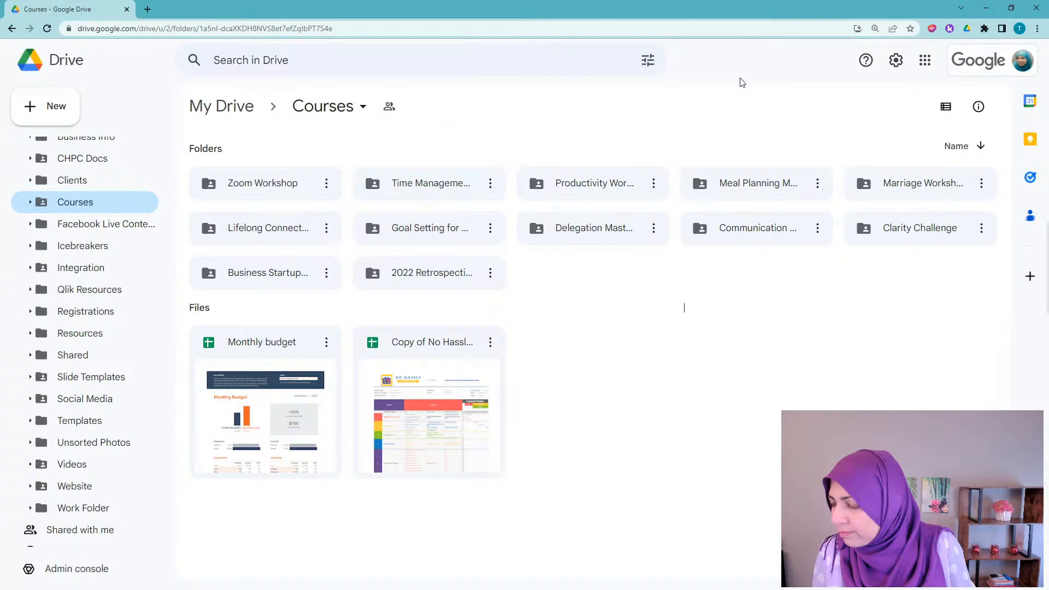
{"action": "double_click", "coordinate": [434, 230]}
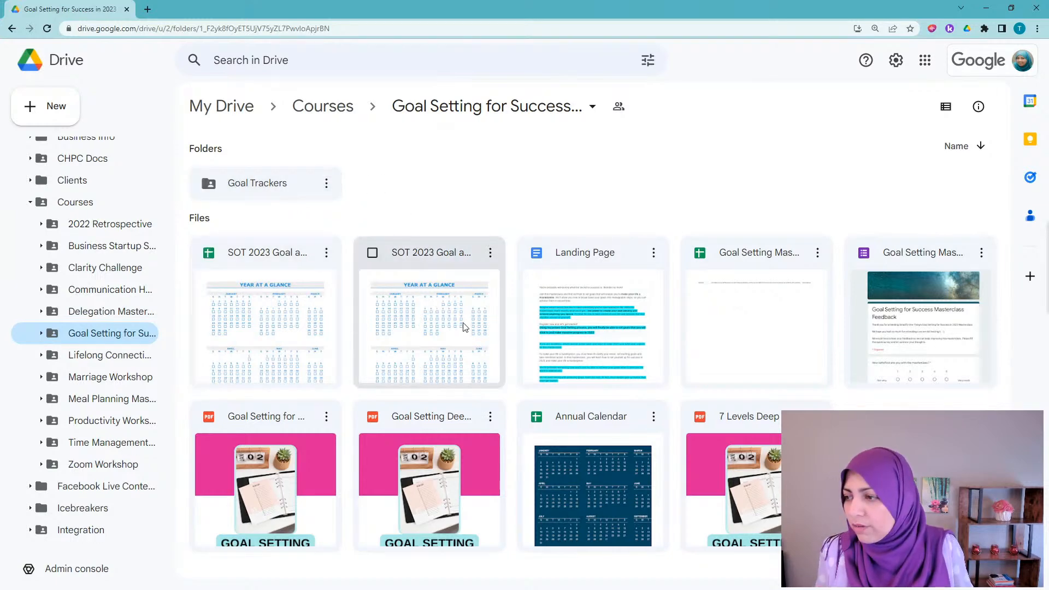
{"action": "left_click", "coordinate": [326, 185]}
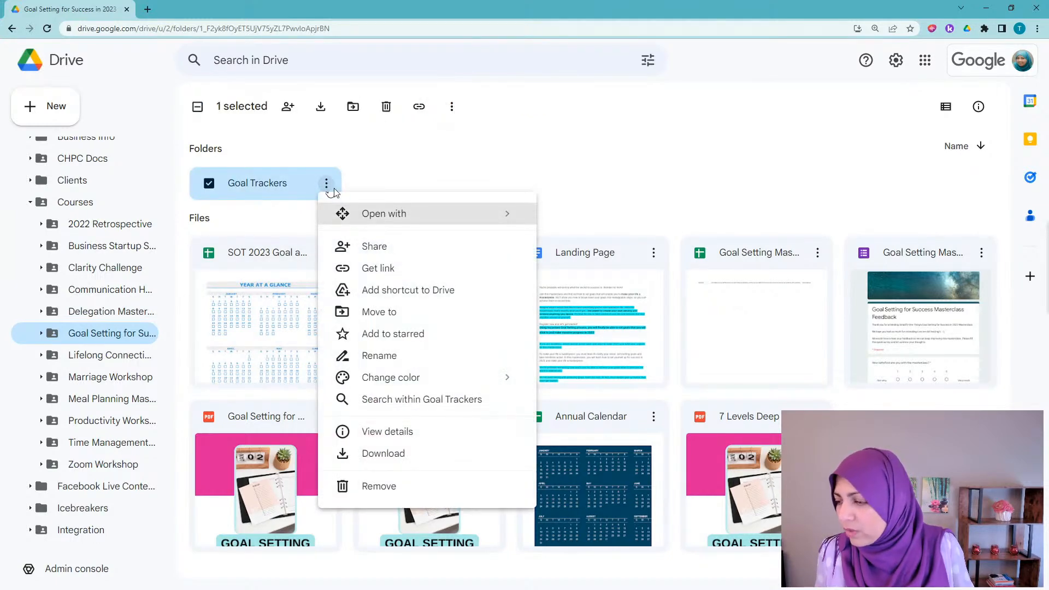
{"action": "mouse_move", "coordinate": [496, 203]}
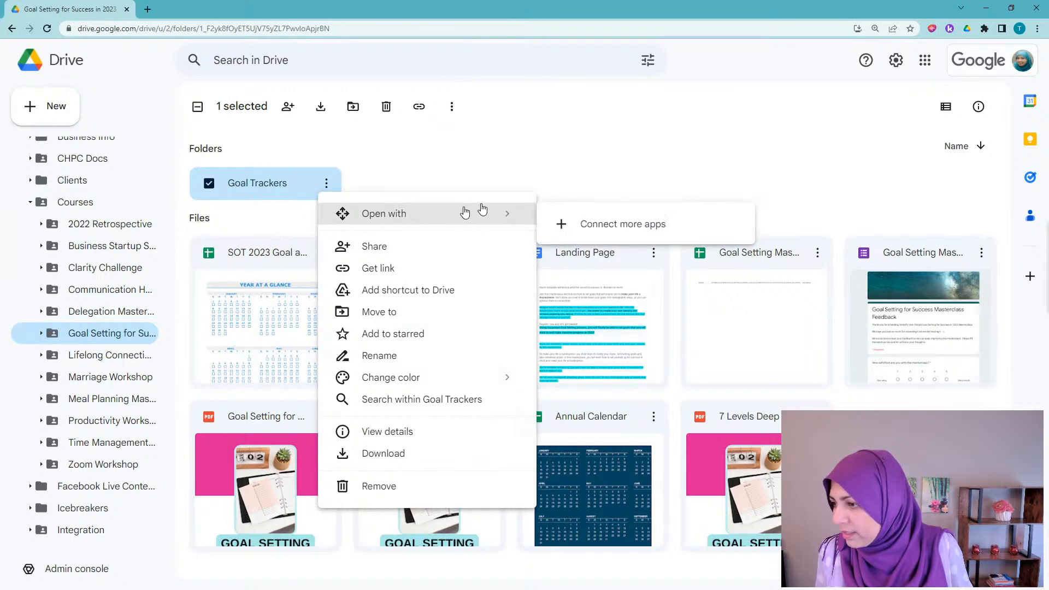
{"action": "left_click", "coordinate": [405, 275]}
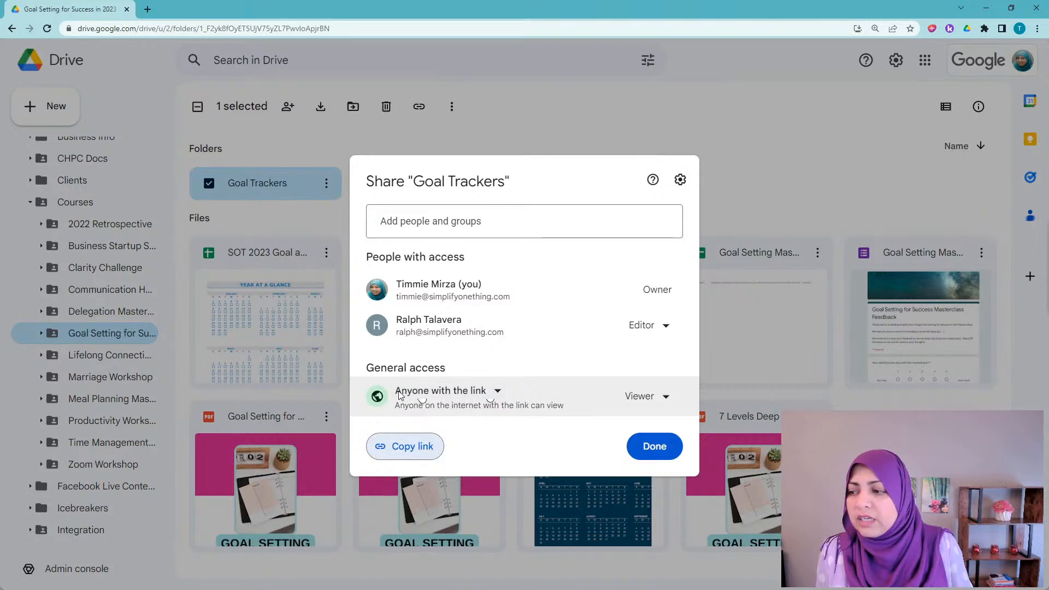
{"action": "left_click", "coordinate": [498, 396]}
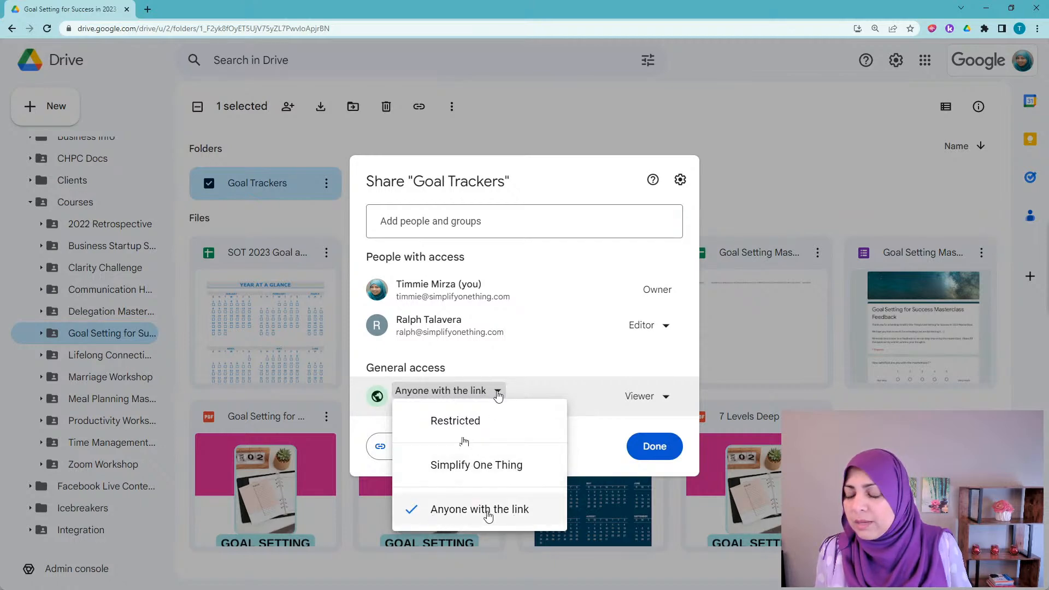
{"action": "left_click", "coordinate": [596, 469]}
{"action": "left_click", "coordinate": [666, 399]}
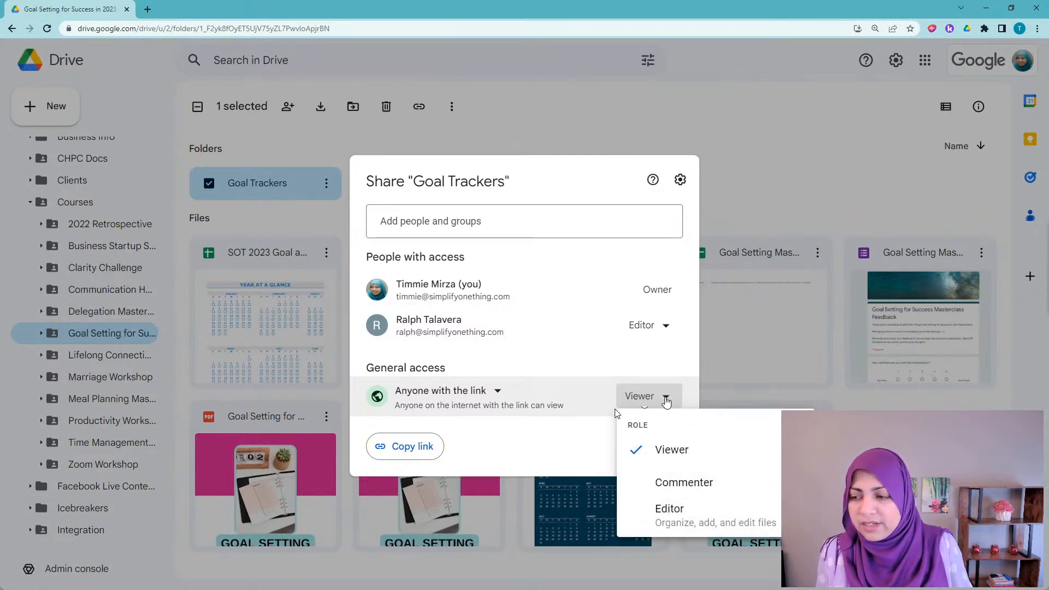
{"action": "left_click", "coordinate": [556, 434]}
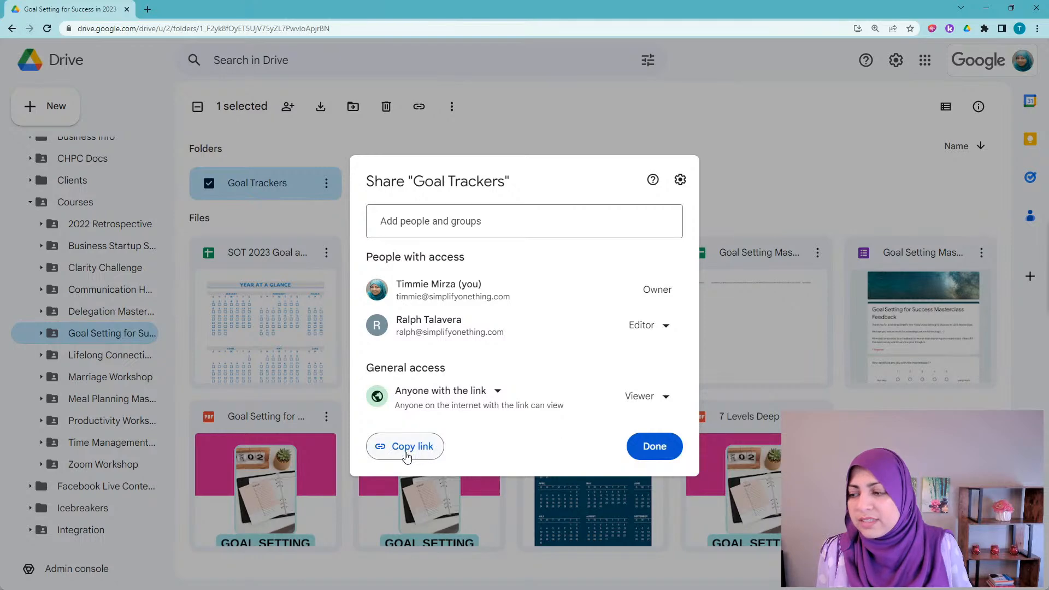
{"action": "left_click", "coordinate": [408, 452]}
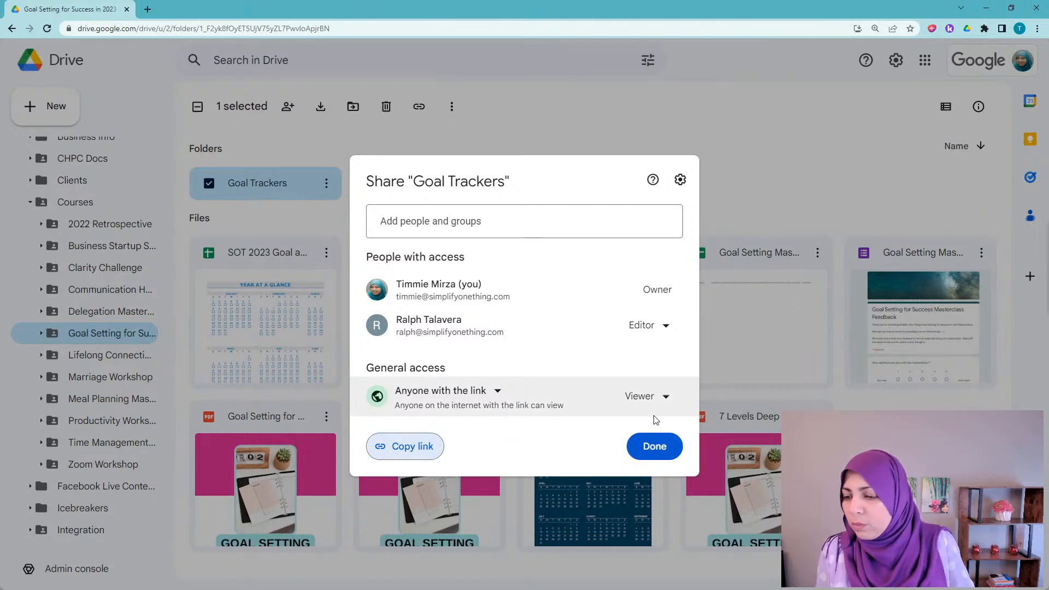
{"action": "left_click", "coordinate": [654, 452]}
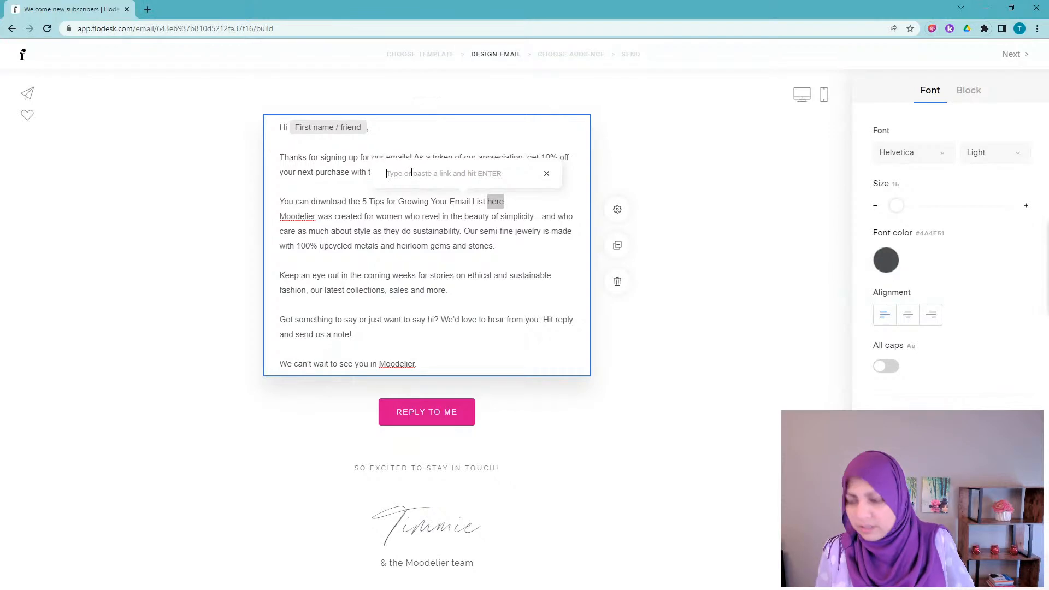
Step: Paste the Goal Trackers Drive link onto 'here', confirm it, and underline the word
{"action": "key", "text": "ctrl+v"}
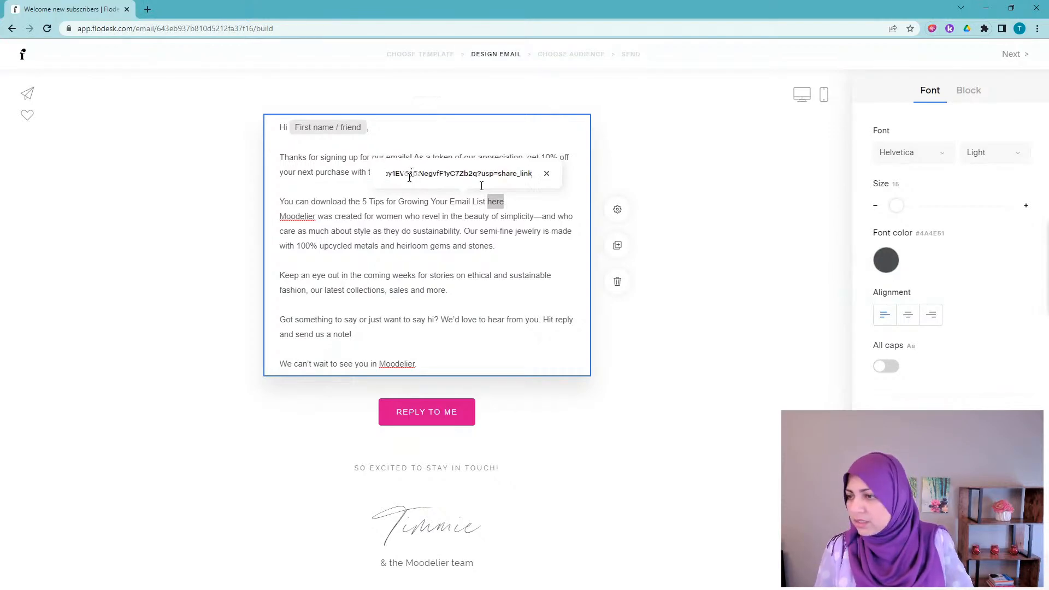
{"action": "key", "text": "Return"}
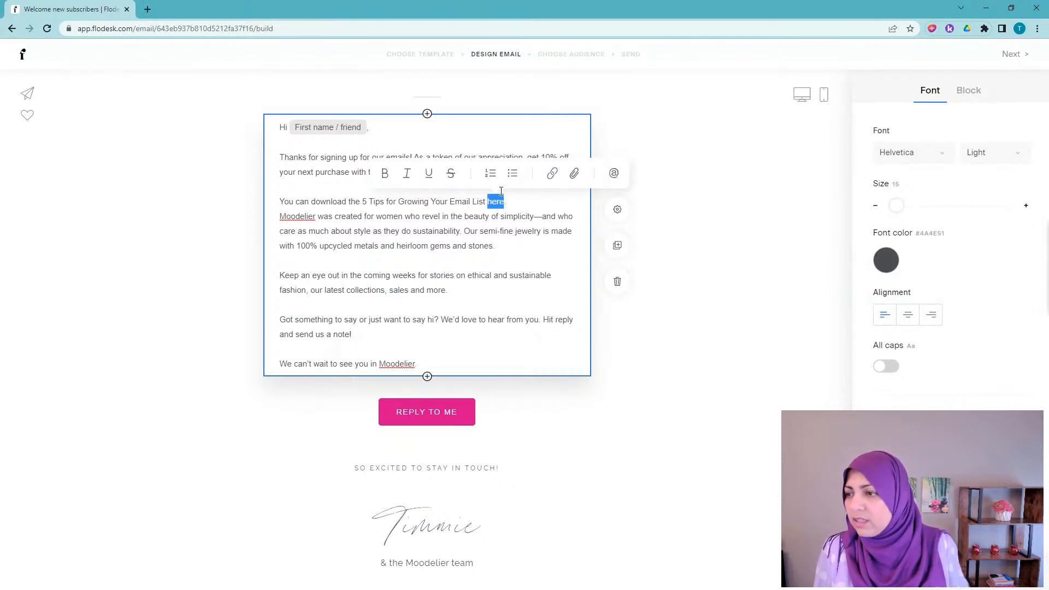
{"action": "left_click", "coordinate": [429, 176]}
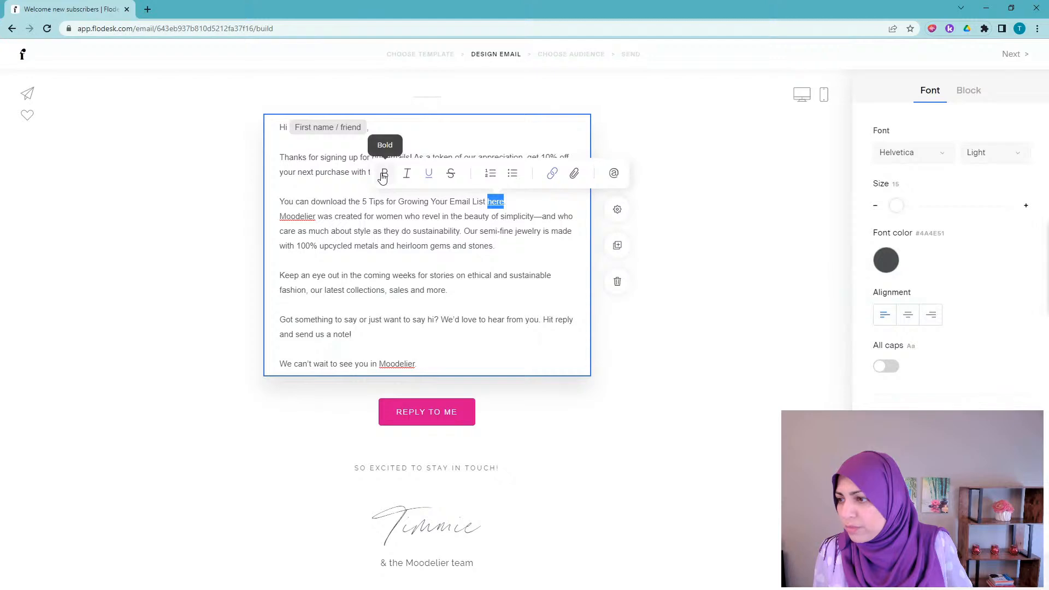
Step: Colour the linked word 'here' pink (#D80A8D)
{"action": "left_click", "coordinate": [890, 265]}
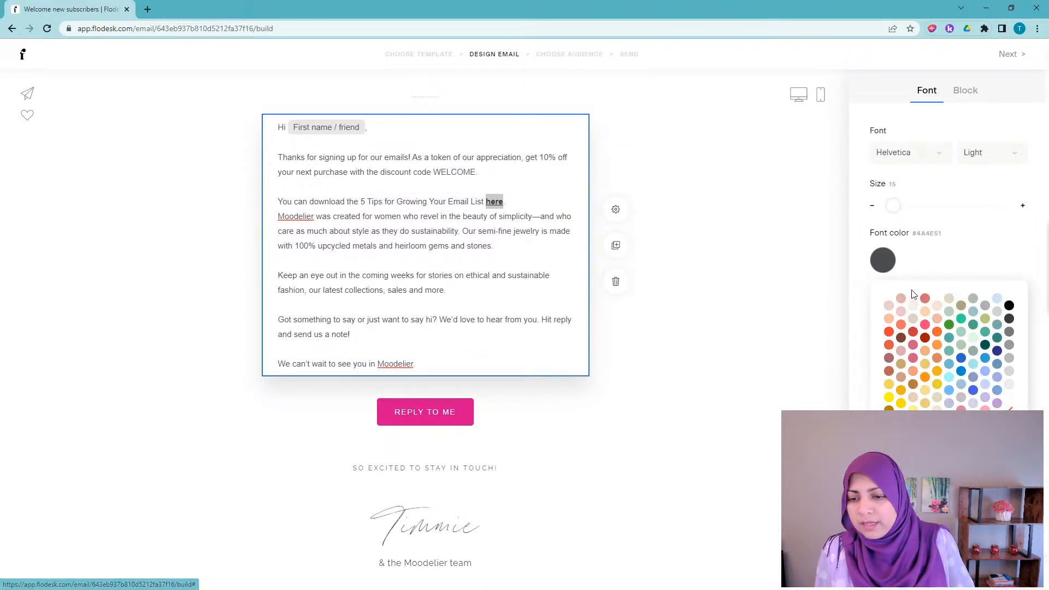
{"action": "left_click", "coordinate": [902, 464]}
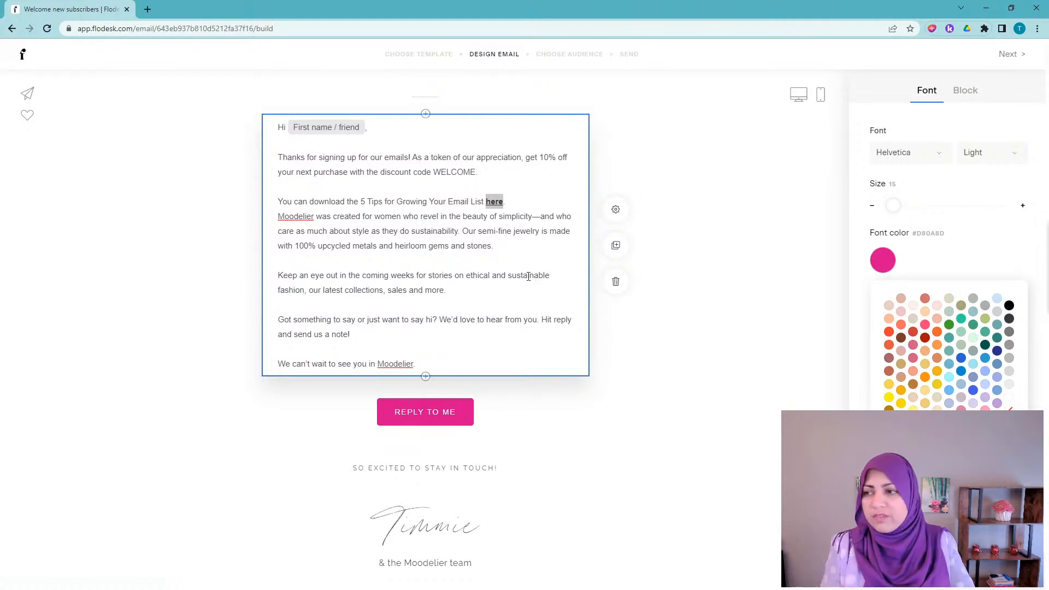
{"action": "left_click", "coordinate": [522, 245]}
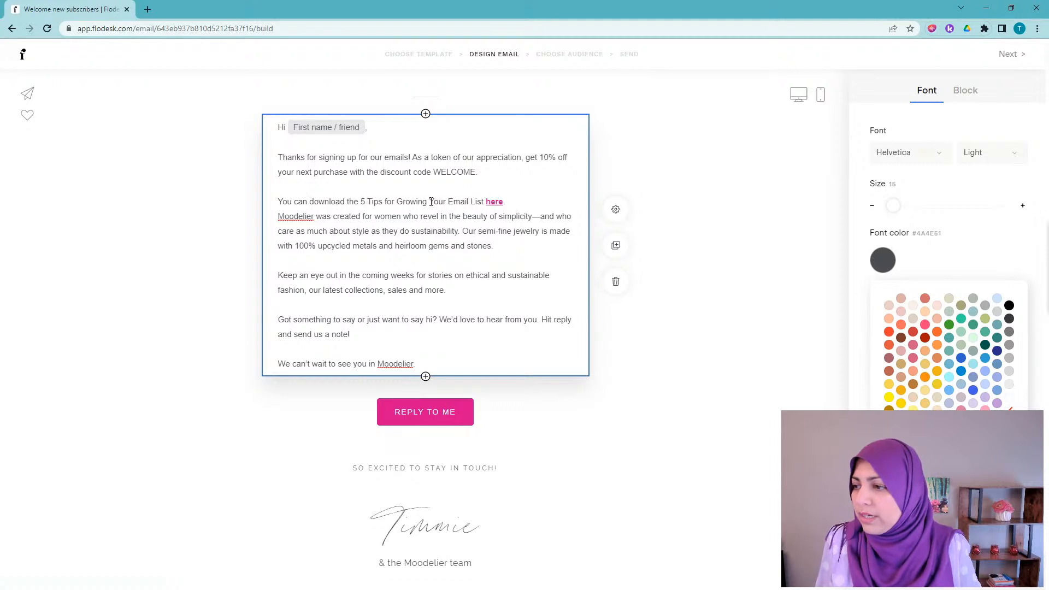
Step: Make the title '5 Tips for Growing Your Email List' bold
{"action": "left_click_drag", "start_coordinate": [485, 202], "coordinate": [360, 202]}
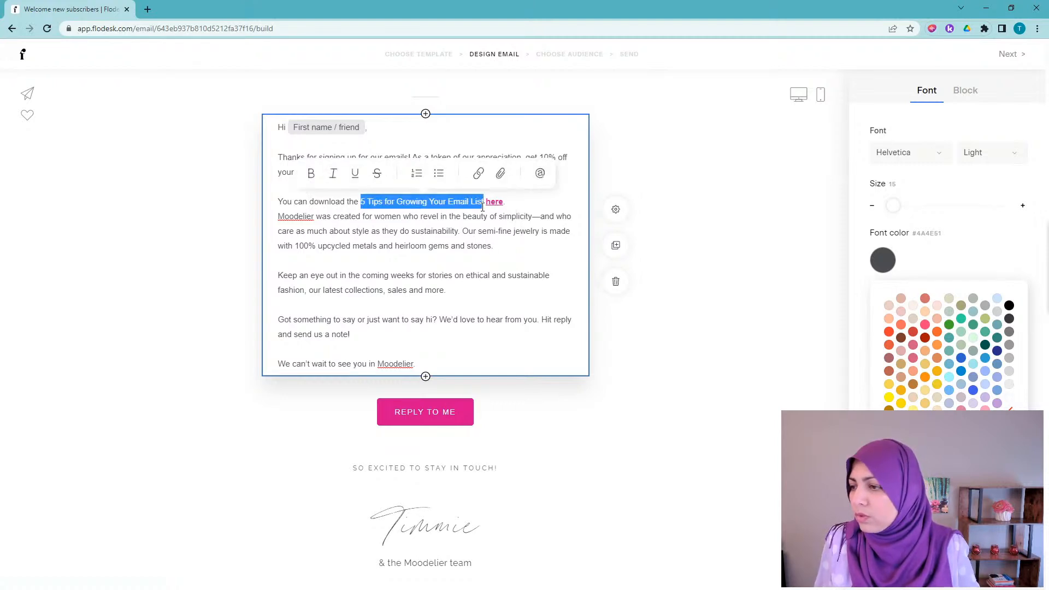
{"action": "left_click", "coordinate": [311, 174]}
{"action": "left_click", "coordinate": [493, 258]}
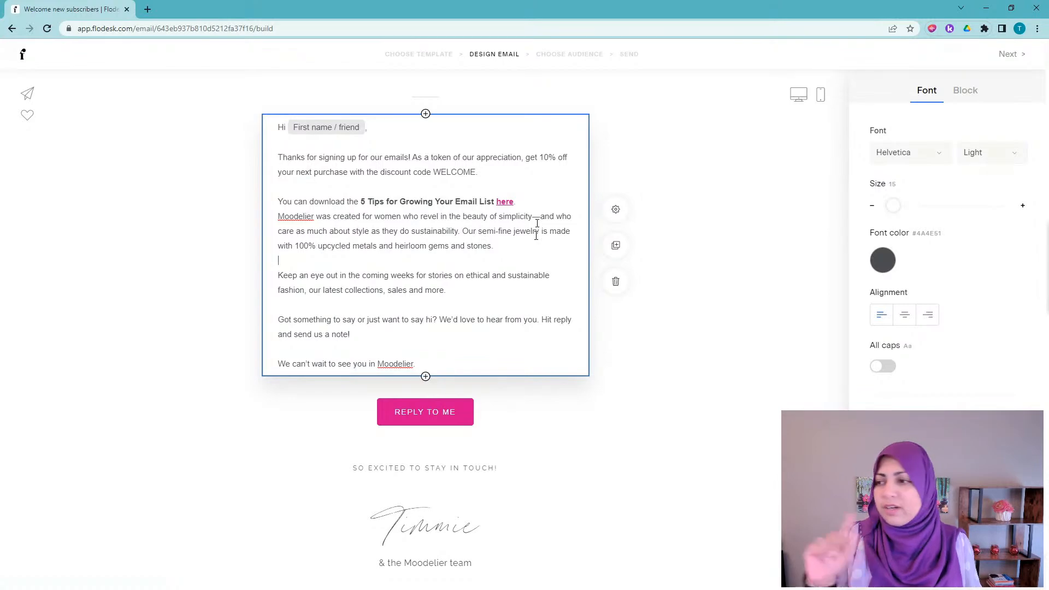
Step: Leave the email builder and return to the My emails dashboard
{"action": "scroll", "coordinate": [532, 117], "scroll_direction": "up", "scroll_amount": 3}
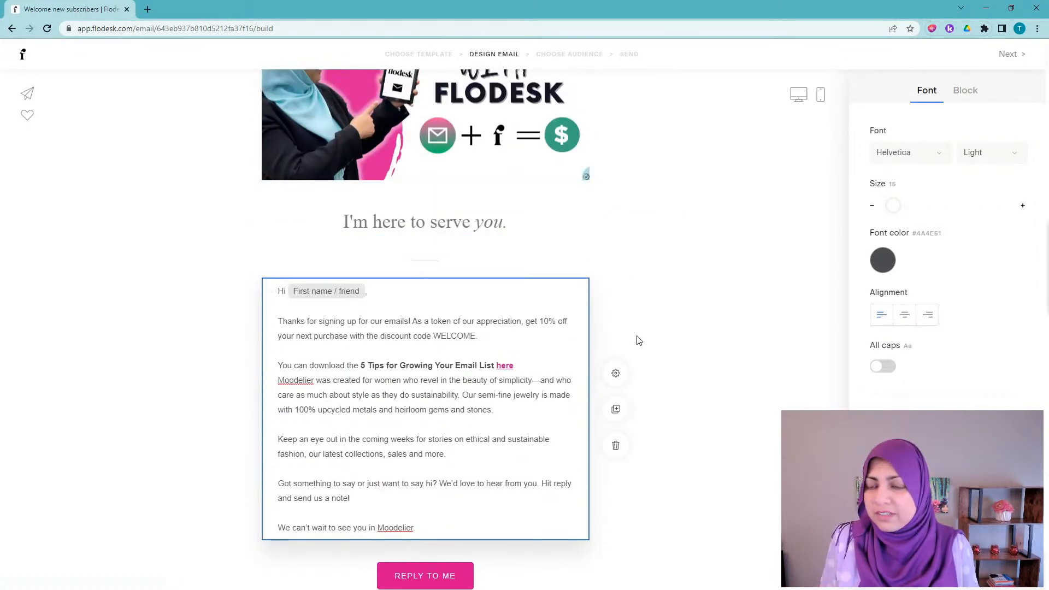
{"action": "scroll", "coordinate": [634, 341], "scroll_direction": "up", "scroll_amount": 5}
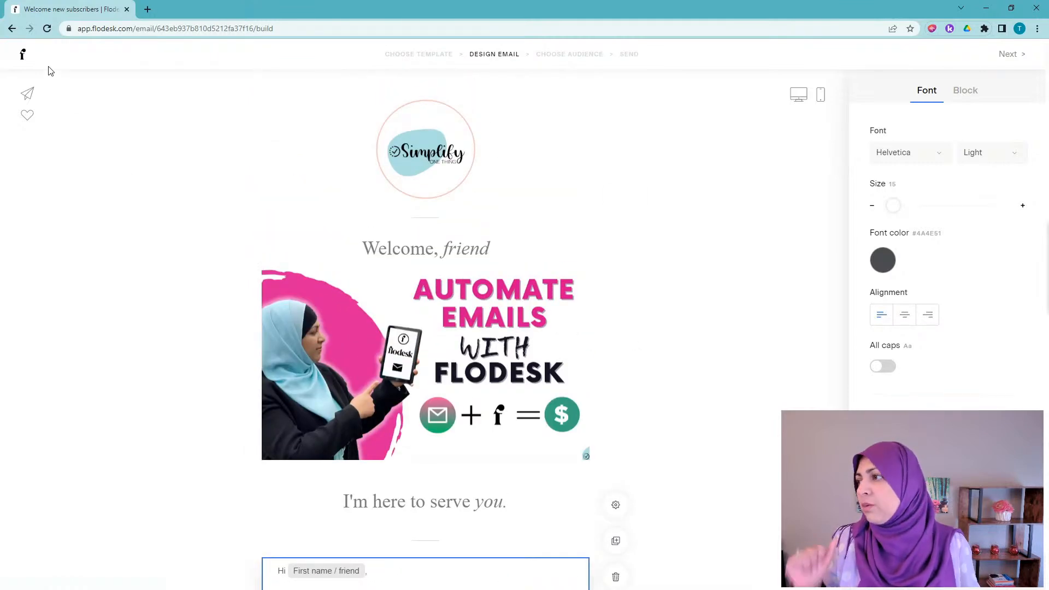
{"action": "left_click", "coordinate": [24, 57]}
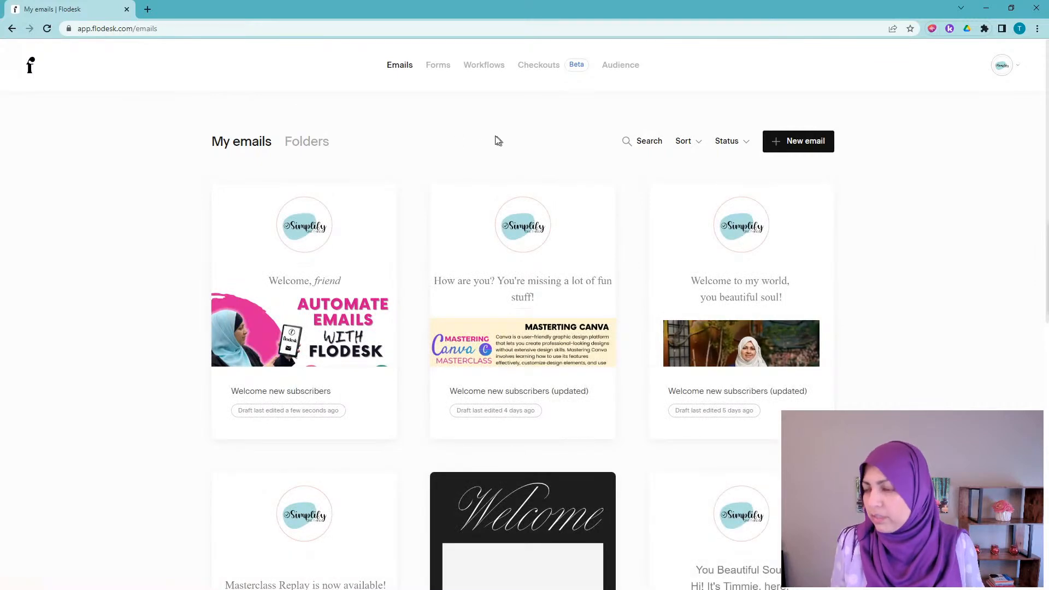
Step: From Workflows, start a new workflow and open the Lead Magnet Delivery template's details
{"action": "left_click", "coordinate": [488, 73]}
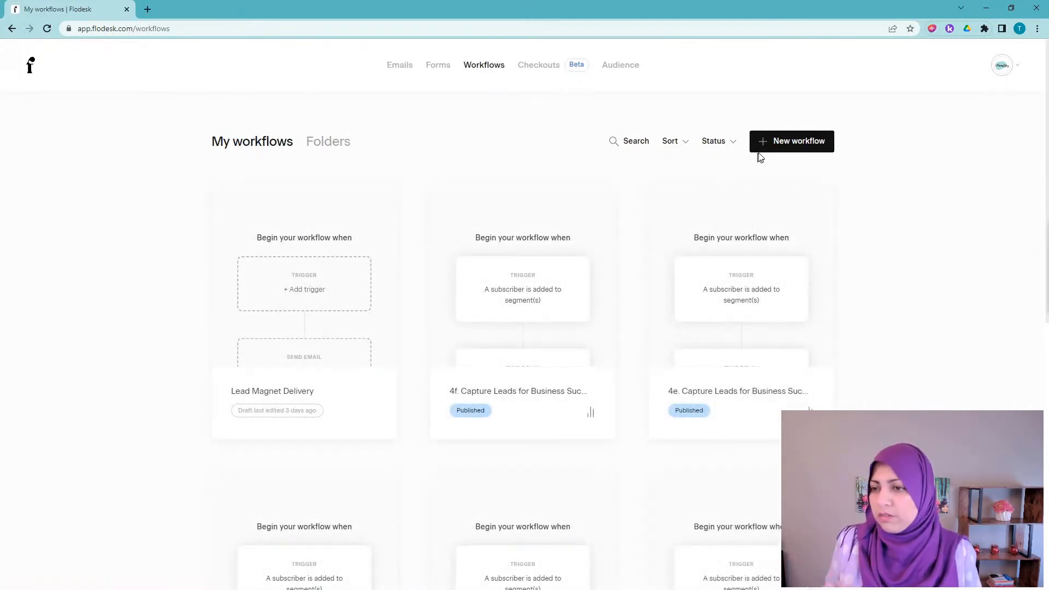
{"action": "left_click", "coordinate": [797, 144]}
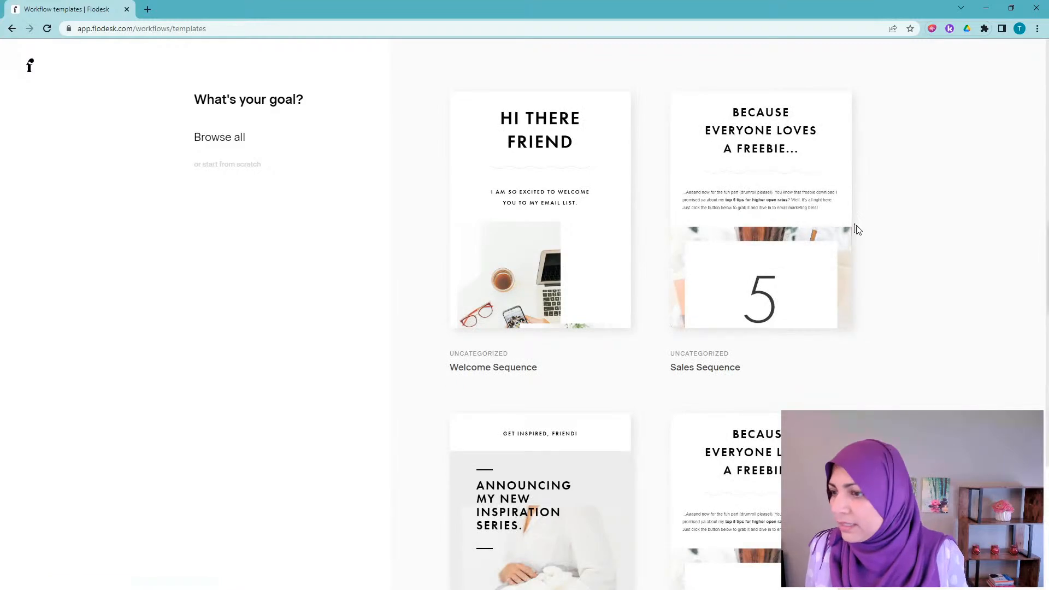
{"action": "scroll", "coordinate": [871, 253], "scroll_direction": "down", "scroll_amount": 1}
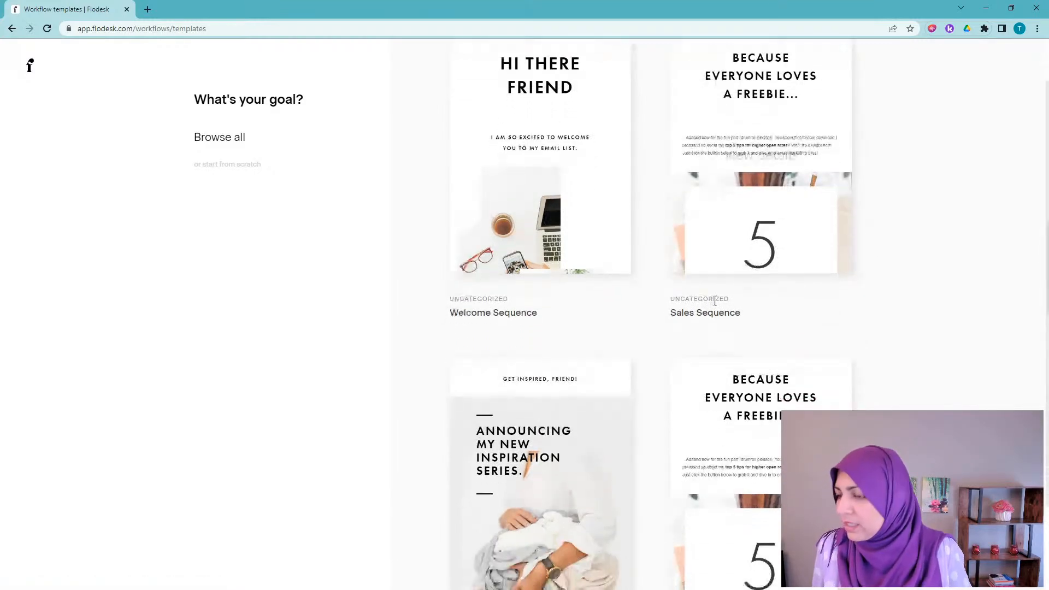
{"action": "scroll", "coordinate": [529, 239], "scroll_direction": "down", "scroll_amount": 2}
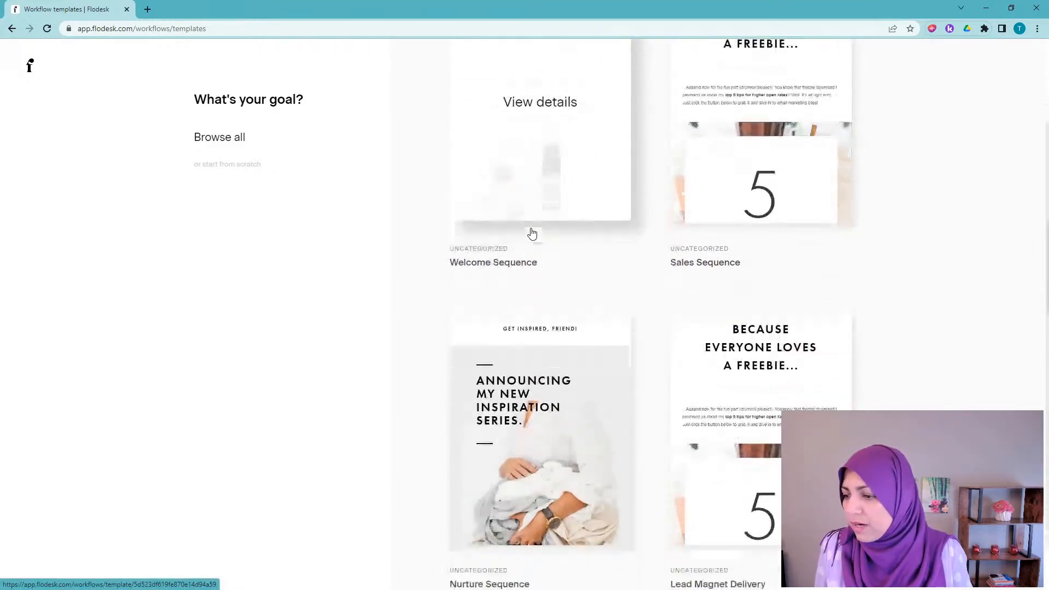
{"action": "mouse_move", "coordinate": [742, 356]}
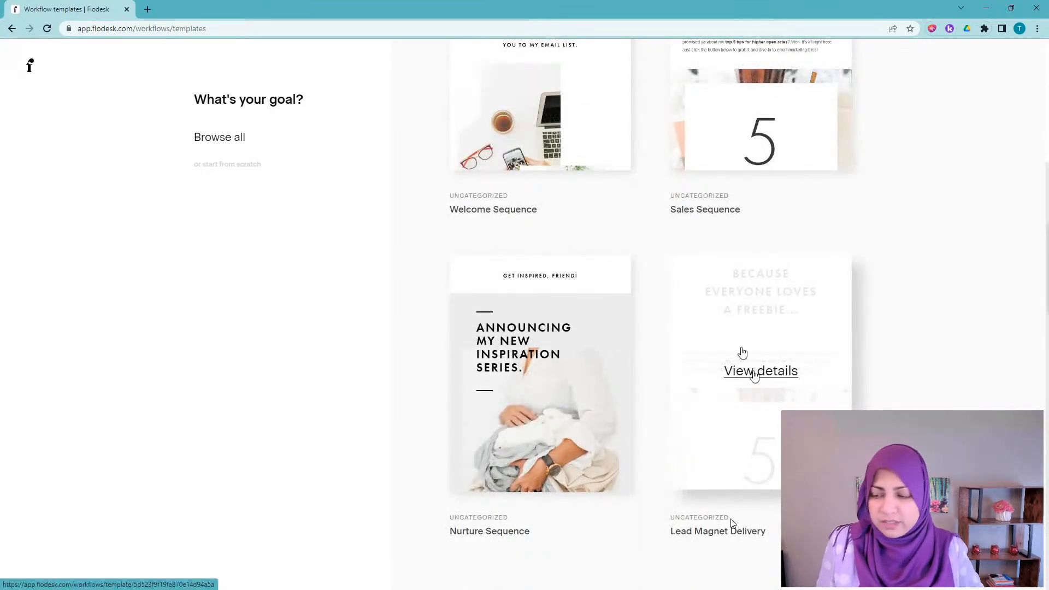
{"action": "left_click", "coordinate": [760, 373]}
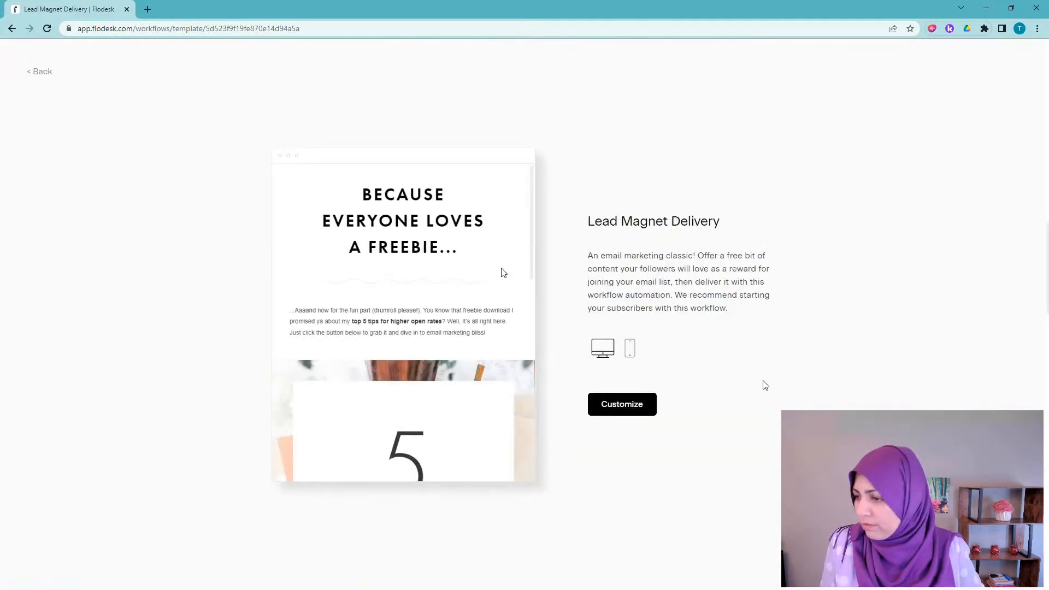
Step: Preview the template email, customize it into a workflow, and open its 'added to segment' trigger settings
{"action": "scroll", "coordinate": [457, 264], "scroll_direction": "down", "scroll_amount": 10}
{"action": "scroll", "coordinate": [457, 264], "scroll_direction": "down", "scroll_amount": 2}
{"action": "scroll", "coordinate": [454, 265], "scroll_direction": "up", "scroll_amount": 8}
{"action": "scroll", "coordinate": [458, 267], "scroll_direction": "up", "scroll_amount": 1}
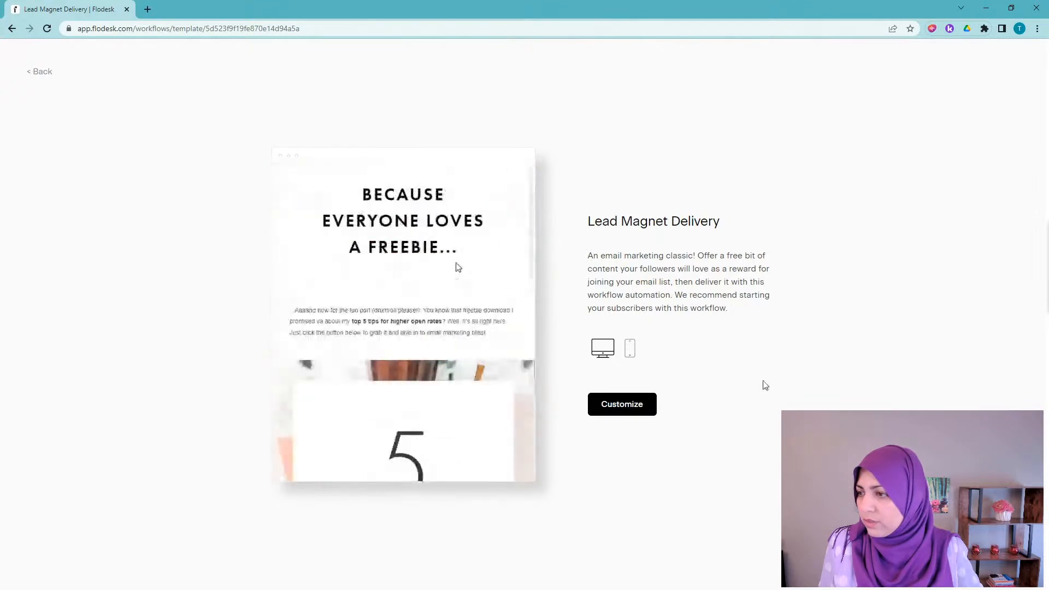
{"action": "scroll", "coordinate": [458, 268], "scroll_direction": "down", "scroll_amount": 10}
{"action": "scroll", "coordinate": [458, 268], "scroll_direction": "up", "scroll_amount": 6}
{"action": "scroll", "coordinate": [435, 300], "scroll_direction": "up", "scroll_amount": 3}
{"action": "scroll", "coordinate": [437, 302], "scroll_direction": "down", "scroll_amount": 4}
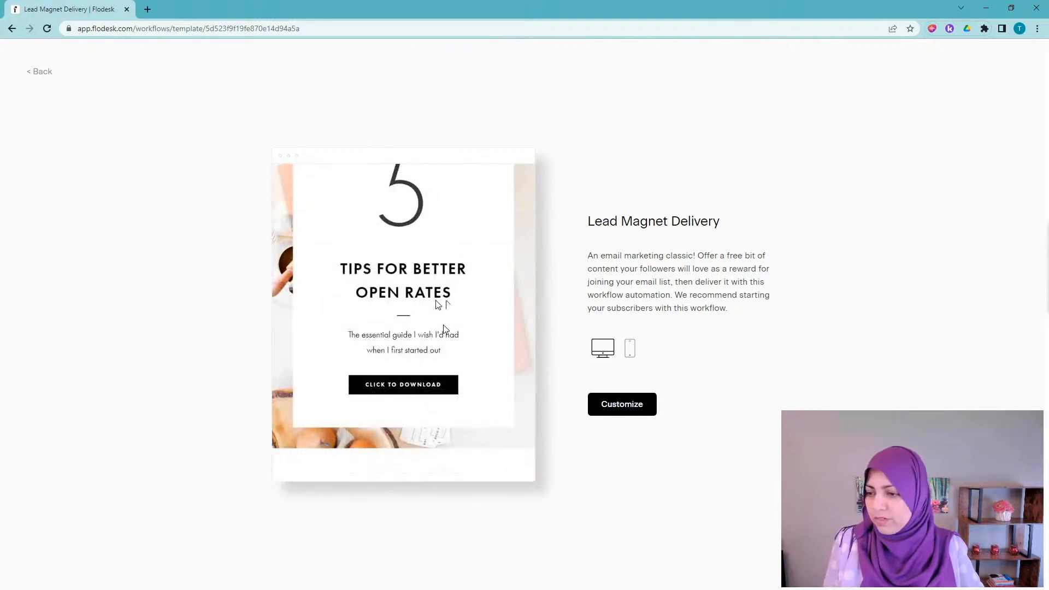
{"action": "scroll", "coordinate": [445, 329], "scroll_direction": "down", "scroll_amount": 3}
{"action": "scroll", "coordinate": [445, 329], "scroll_direction": "down", "scroll_amount": 3}
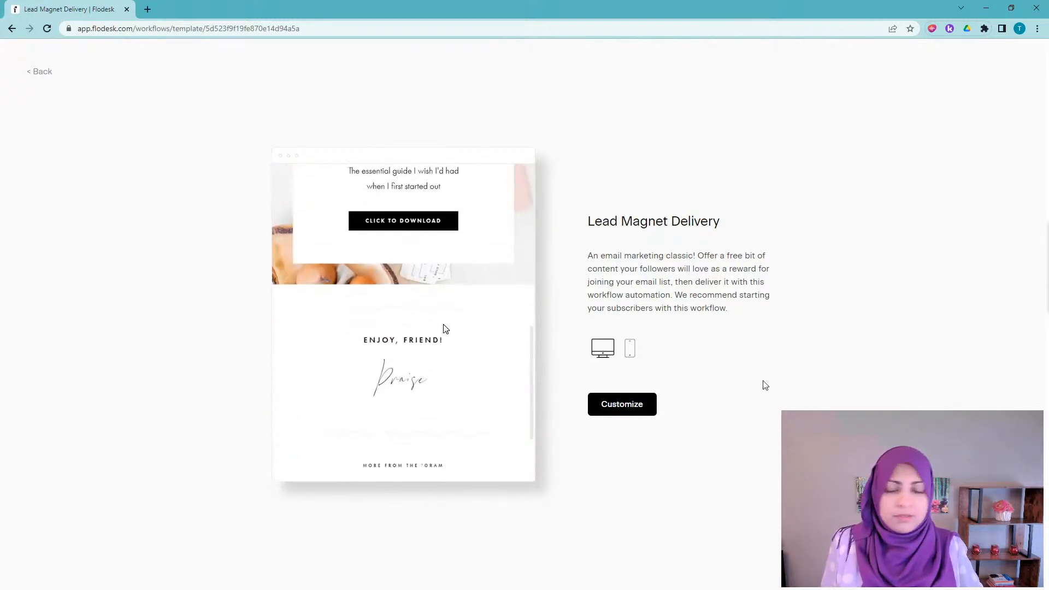
{"action": "left_click", "coordinate": [619, 407]}
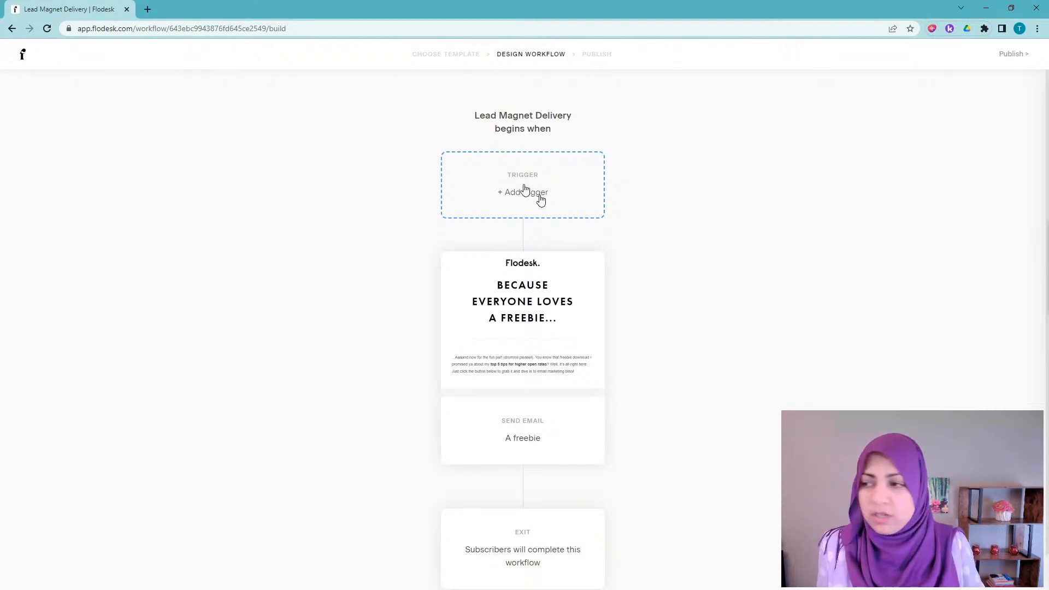
{"action": "left_click", "coordinate": [538, 196]}
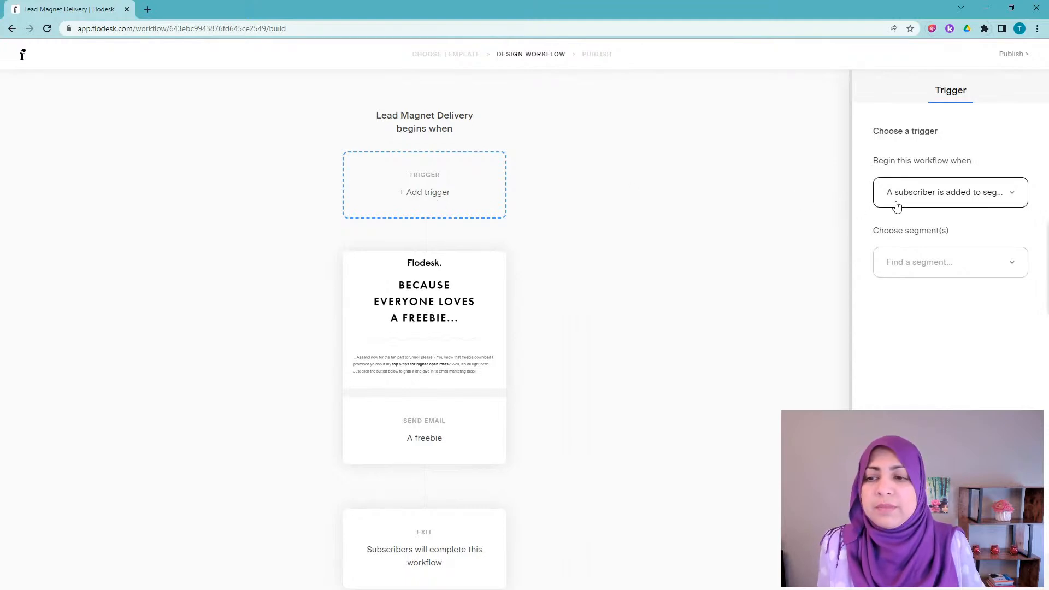
Step: Set the workflow trigger to 'A subscriber is added to segment(s)' with the GoalSetting segment
{"action": "left_click", "coordinate": [1009, 196]}
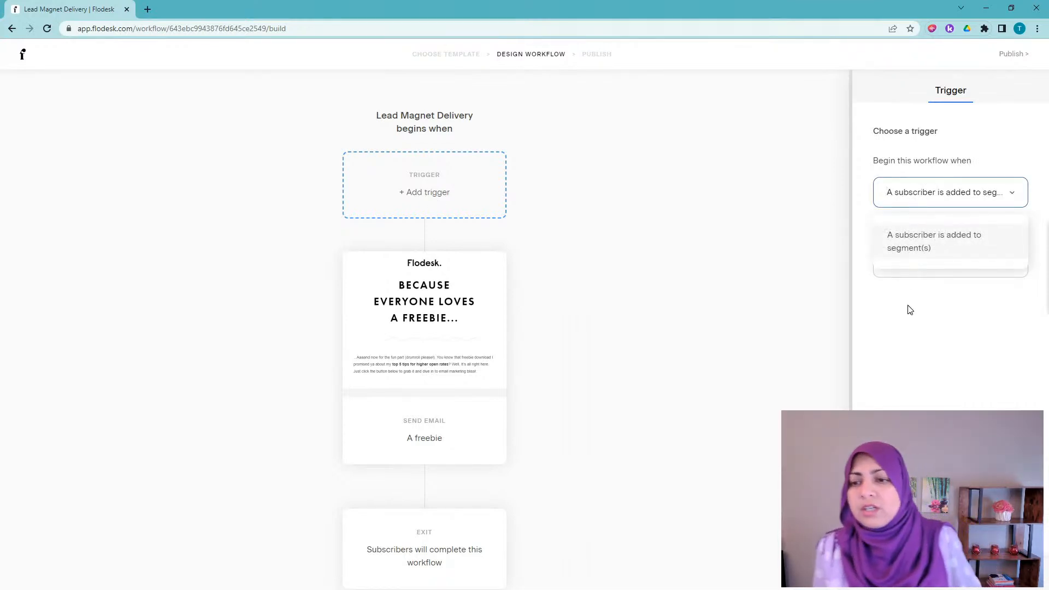
{"action": "left_click", "coordinate": [930, 261]}
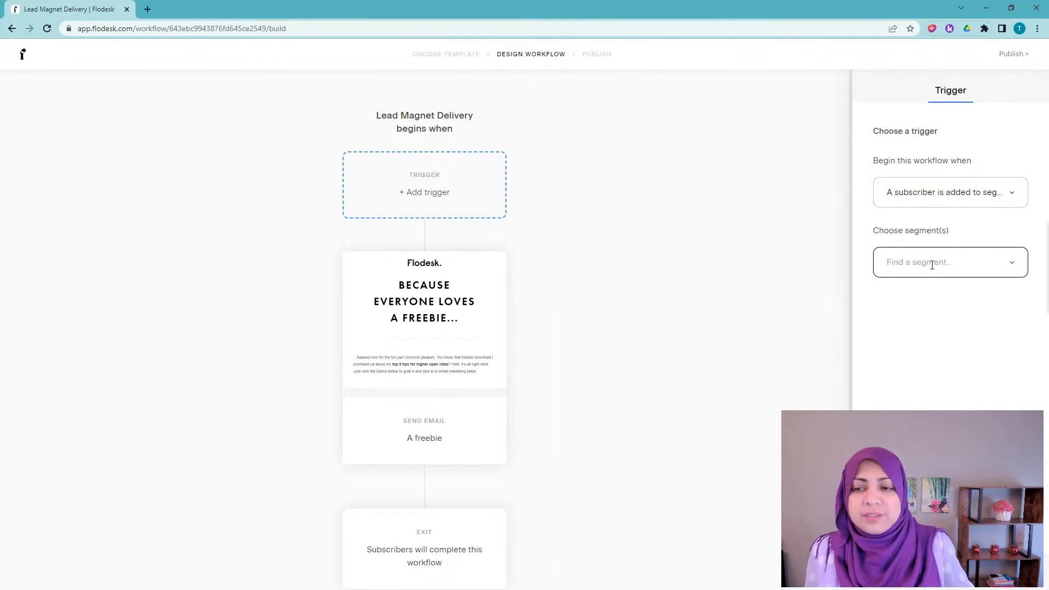
{"action": "left_click", "coordinate": [933, 264]}
{"action": "type", "text": "goa"}
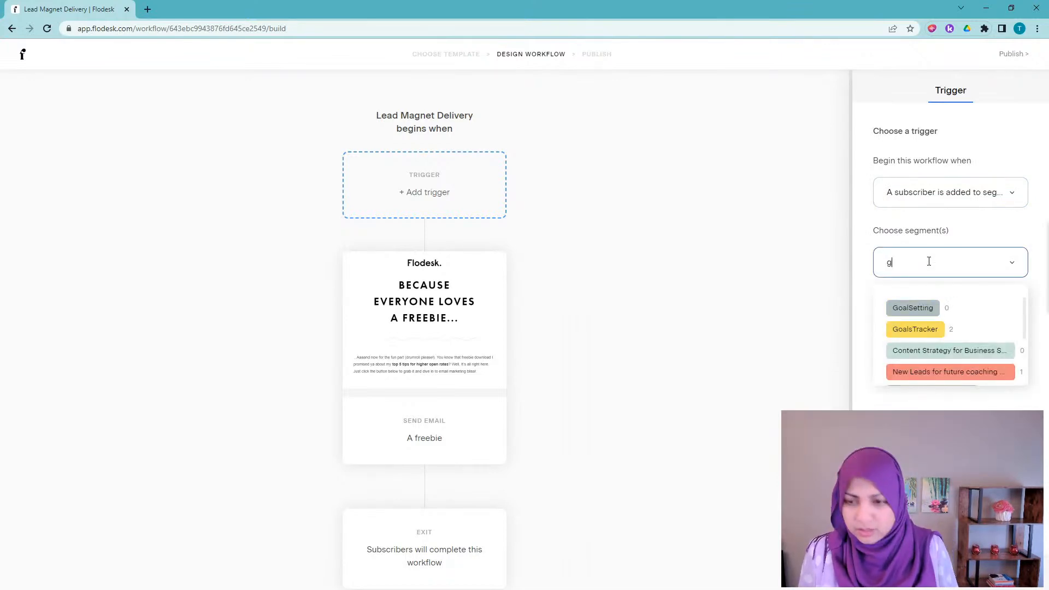
{"action": "left_click", "coordinate": [931, 309]}
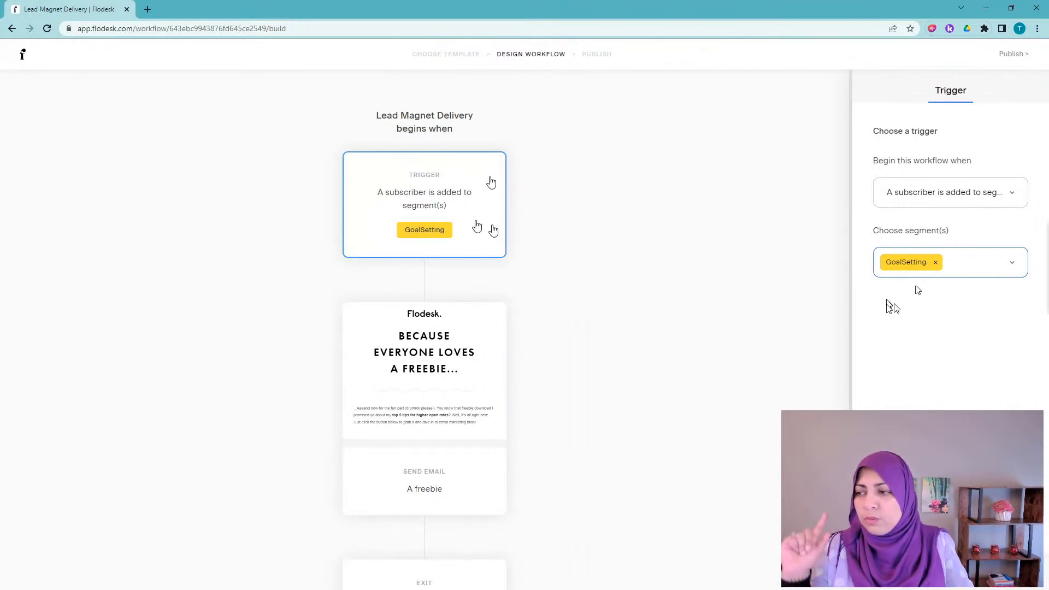
Step: Keep the Send email step but remove the template's freebie email from it, leaving none selected
{"action": "scroll", "coordinate": [457, 334], "scroll_direction": "down", "scroll_amount": 1}
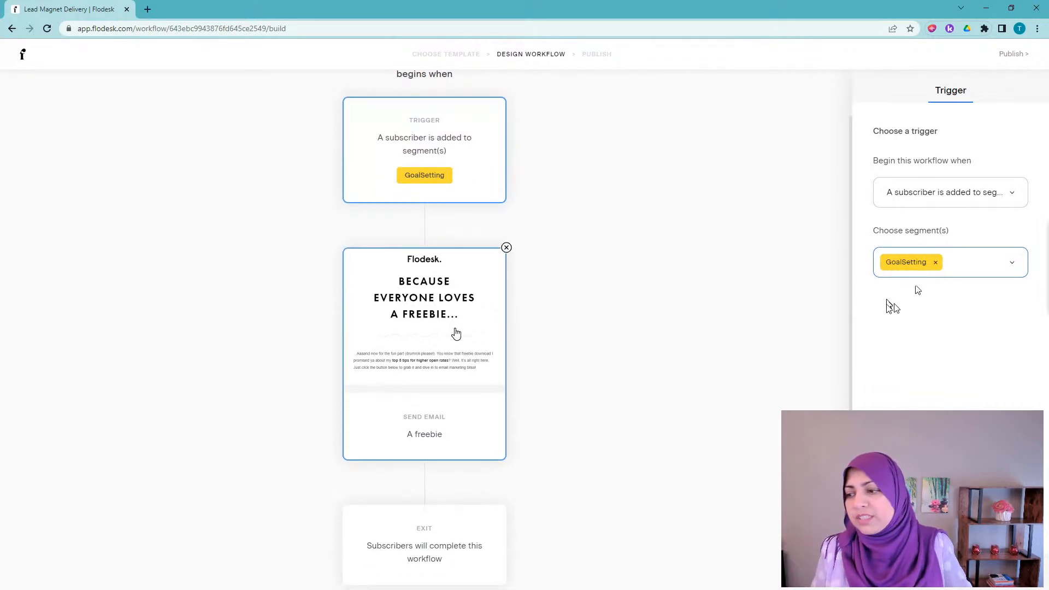
{"action": "scroll", "coordinate": [456, 335], "scroll_direction": "down", "scroll_amount": 1}
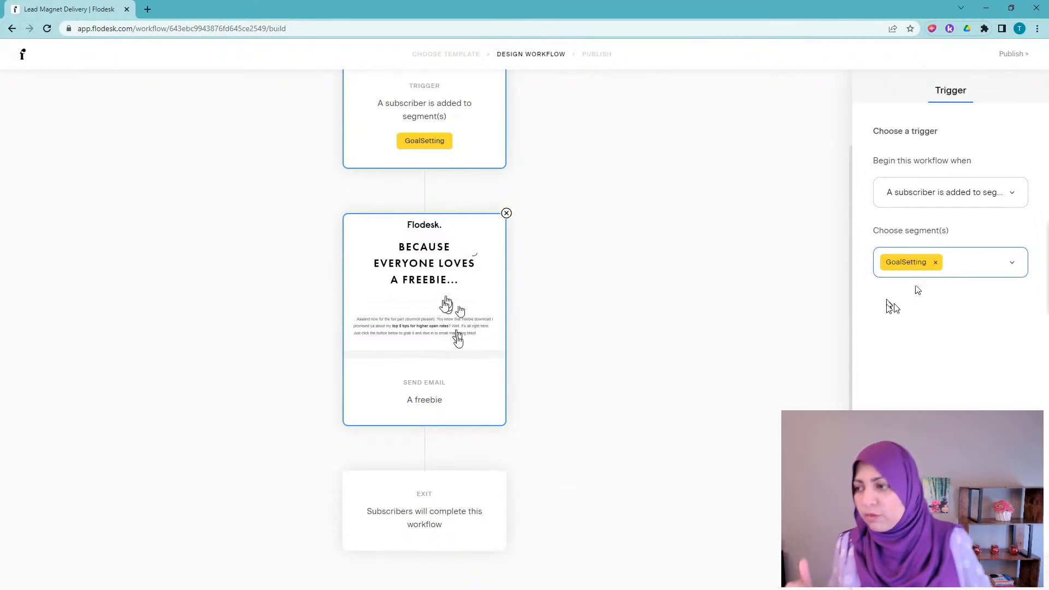
{"action": "left_click", "coordinate": [506, 214]}
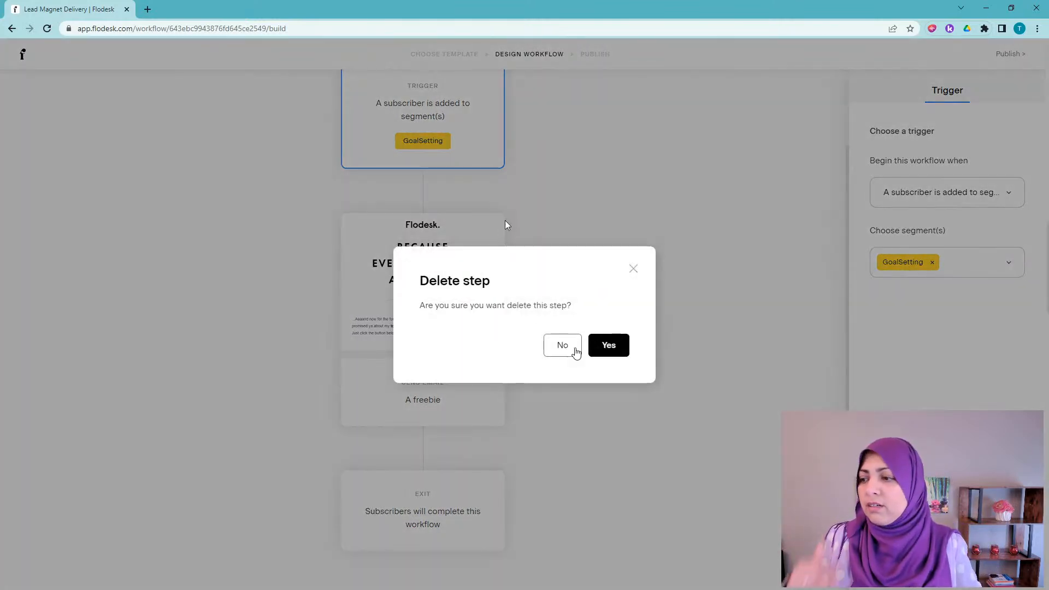
{"action": "left_click", "coordinate": [634, 269]}
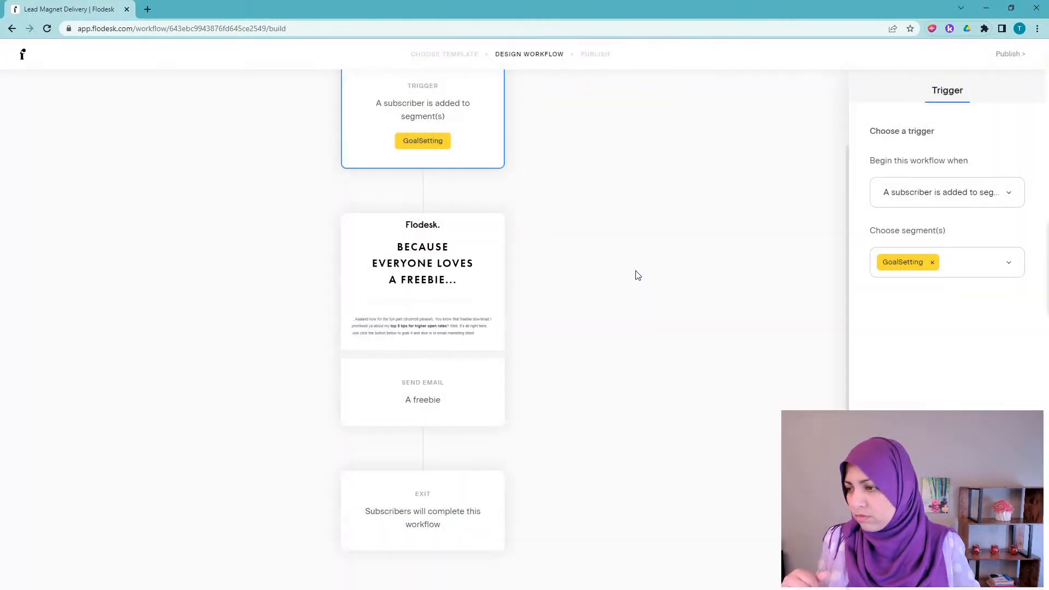
{"action": "left_click", "coordinate": [428, 277]}
{"action": "mouse_move", "coordinate": [978, 184]}
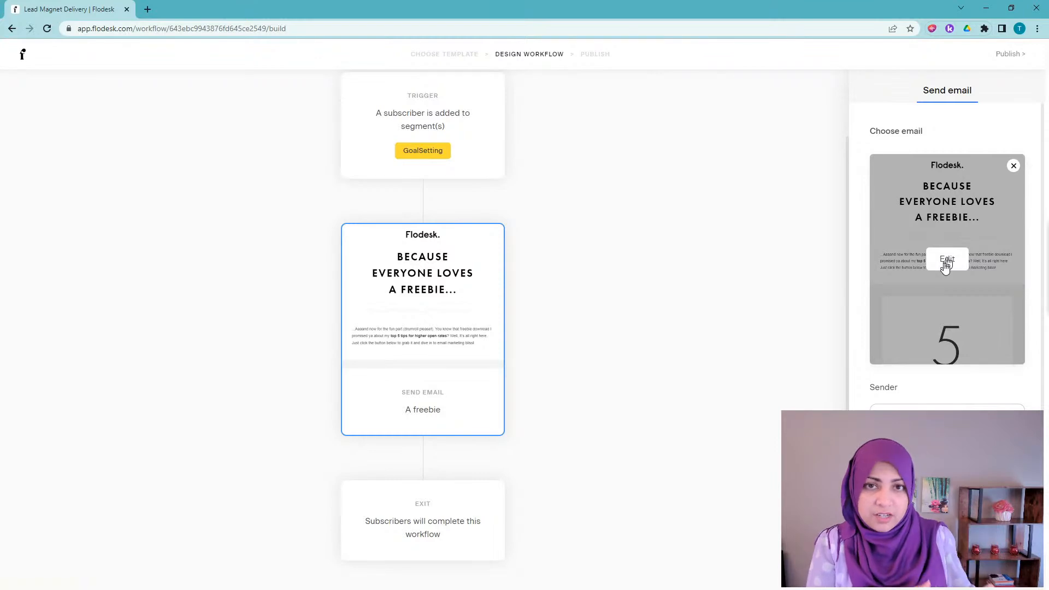
{"action": "left_click", "coordinate": [1013, 167]}
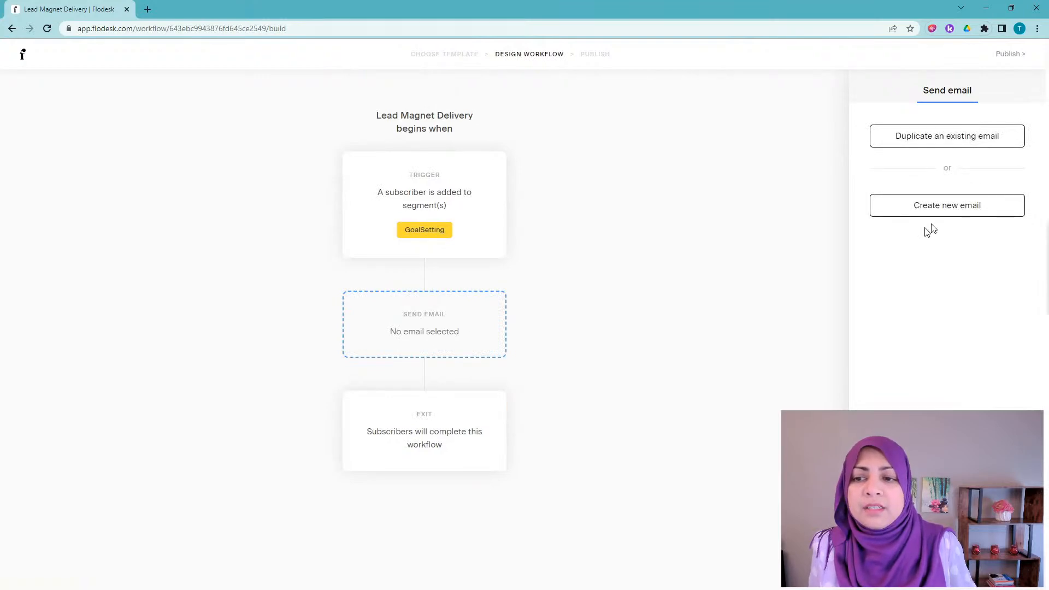
Step: Copy the Welcome new subscribers email ('Here are the 5 Tips we promised you') into the Send email step
{"action": "left_click", "coordinate": [942, 141]}
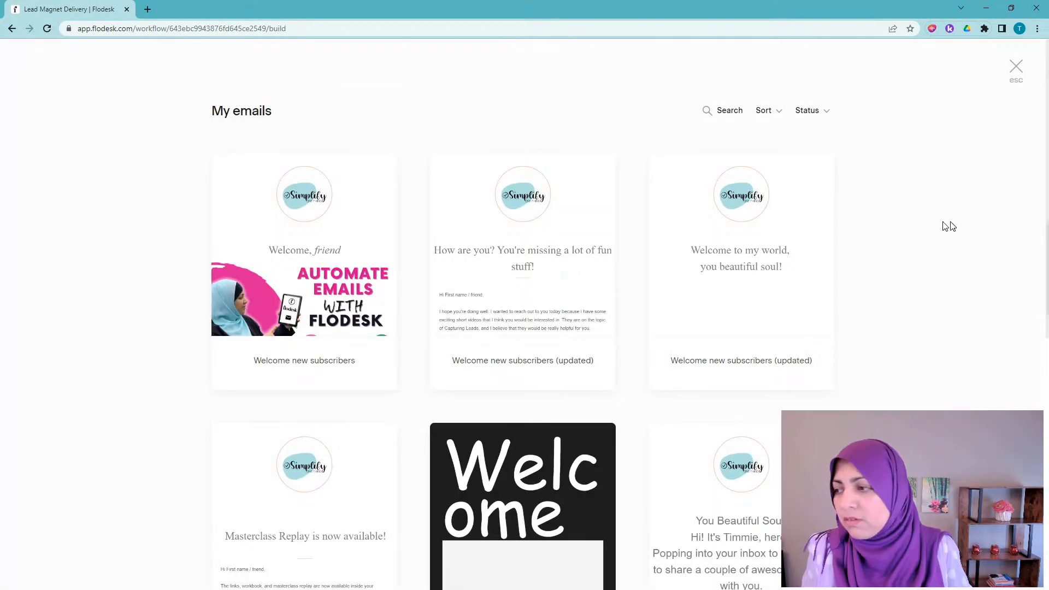
{"action": "mouse_move", "coordinate": [305, 285]}
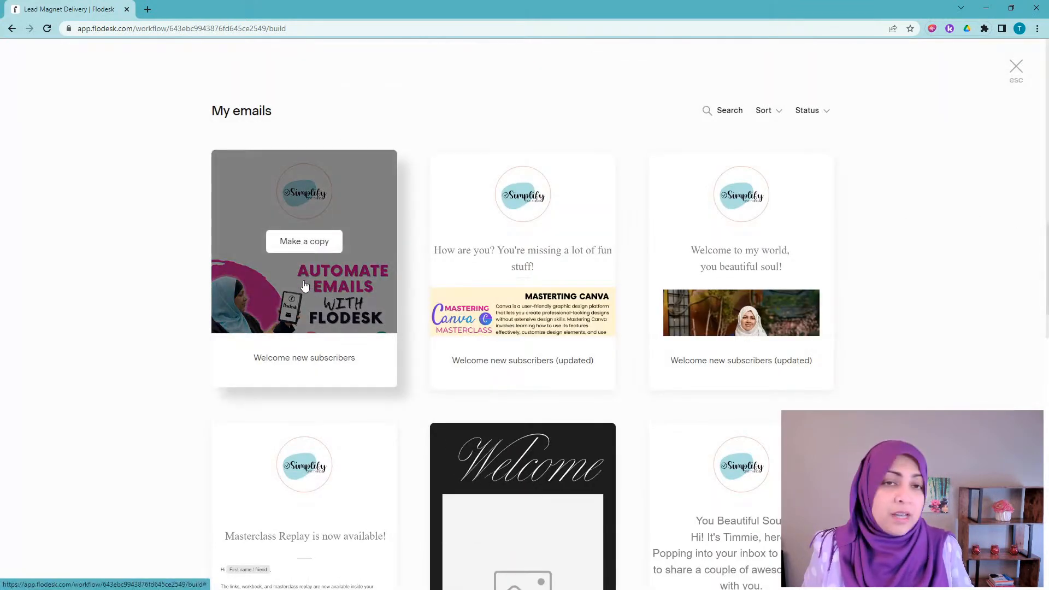
{"action": "left_click", "coordinate": [305, 244]}
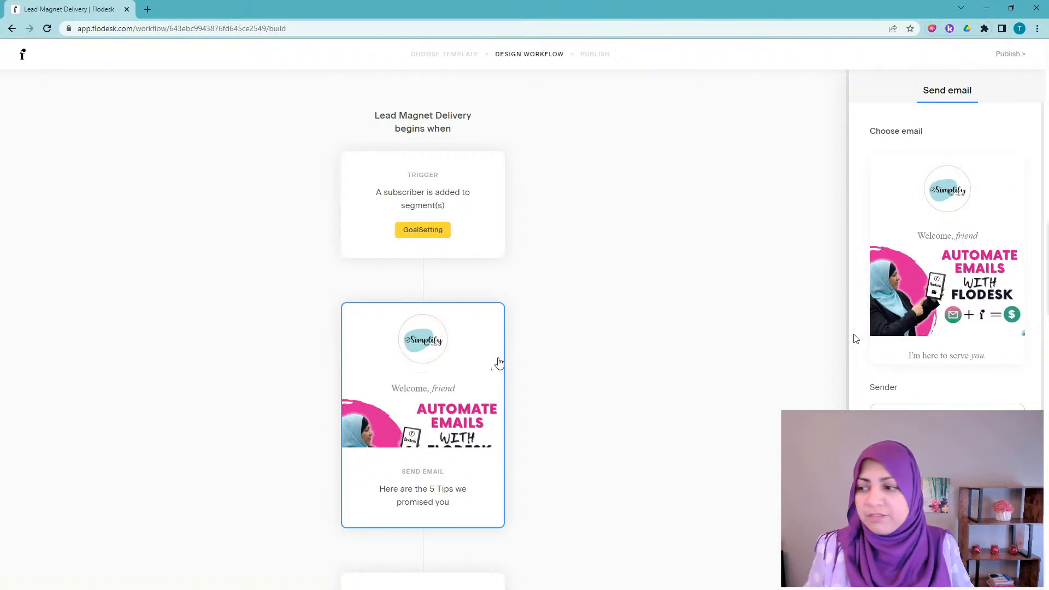
{"action": "mouse_move", "coordinate": [927, 297]}
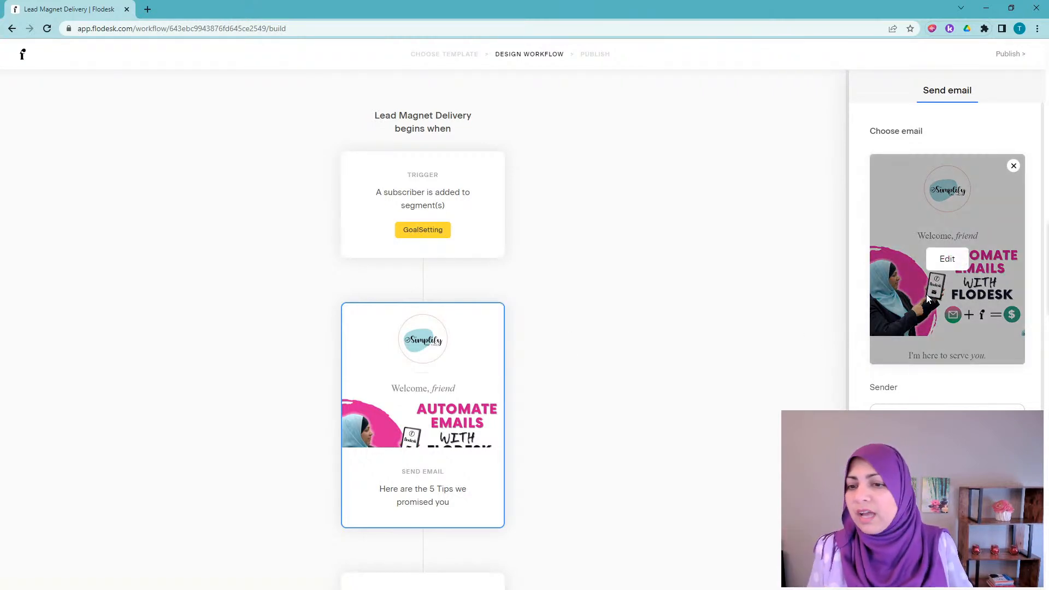
{"action": "left_click", "coordinate": [949, 264]}
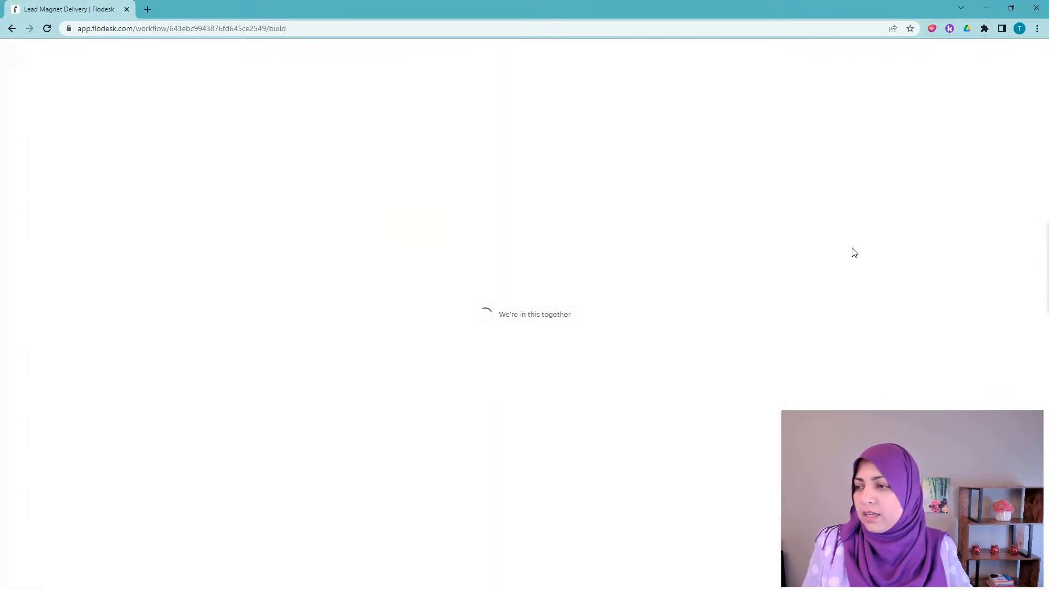
{"action": "scroll", "coordinate": [535, 262], "scroll_direction": "down", "scroll_amount": 12}
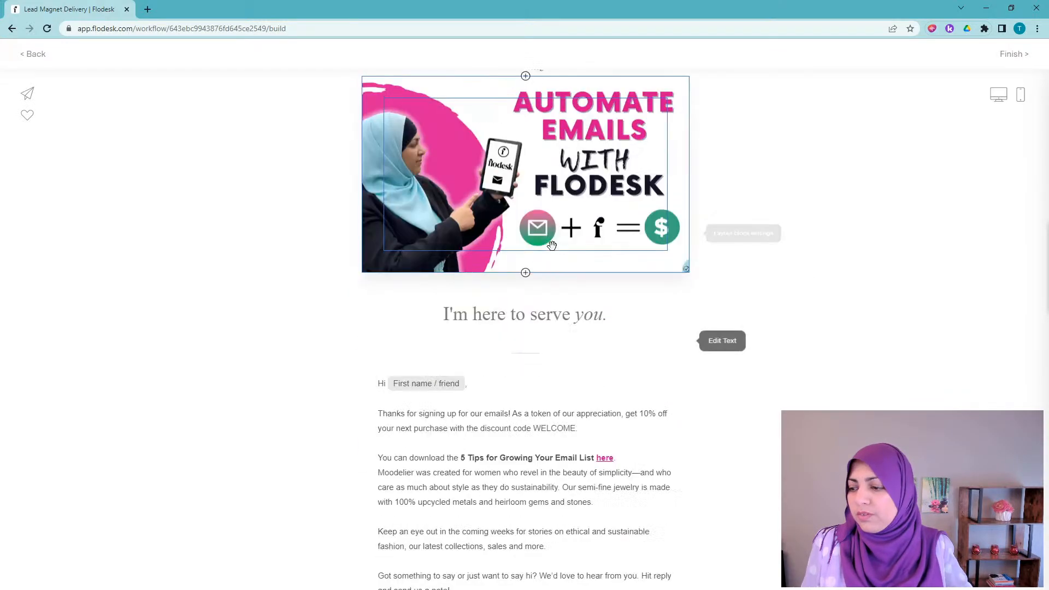
{"action": "scroll", "coordinate": [545, 281], "scroll_direction": "up", "scroll_amount": 12}
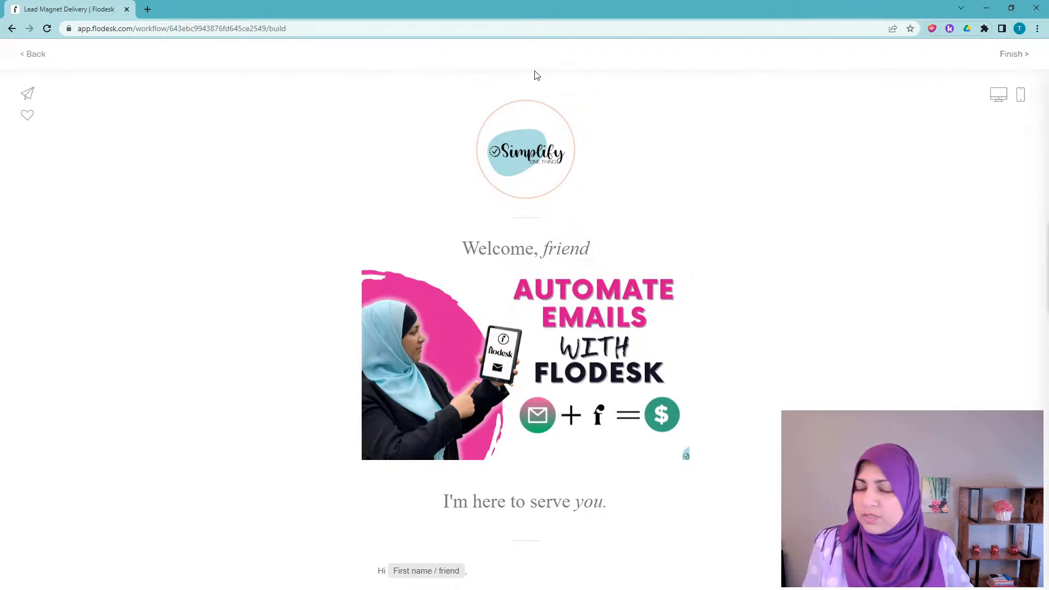
{"action": "left_click", "coordinate": [1012, 54]}
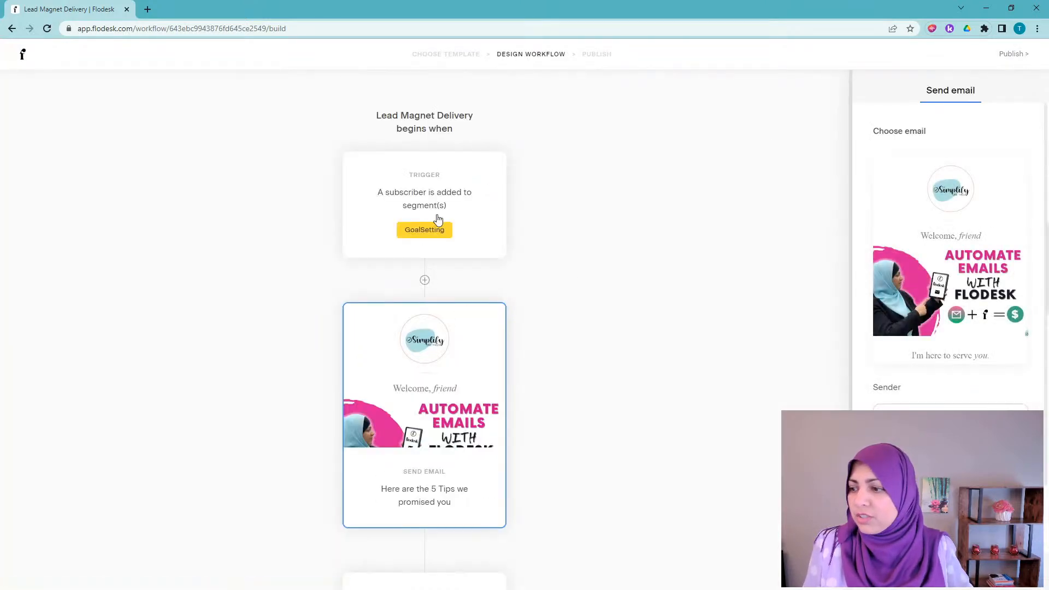
{"action": "scroll", "coordinate": [651, 380], "scroll_direction": "down", "scroll_amount": 1}
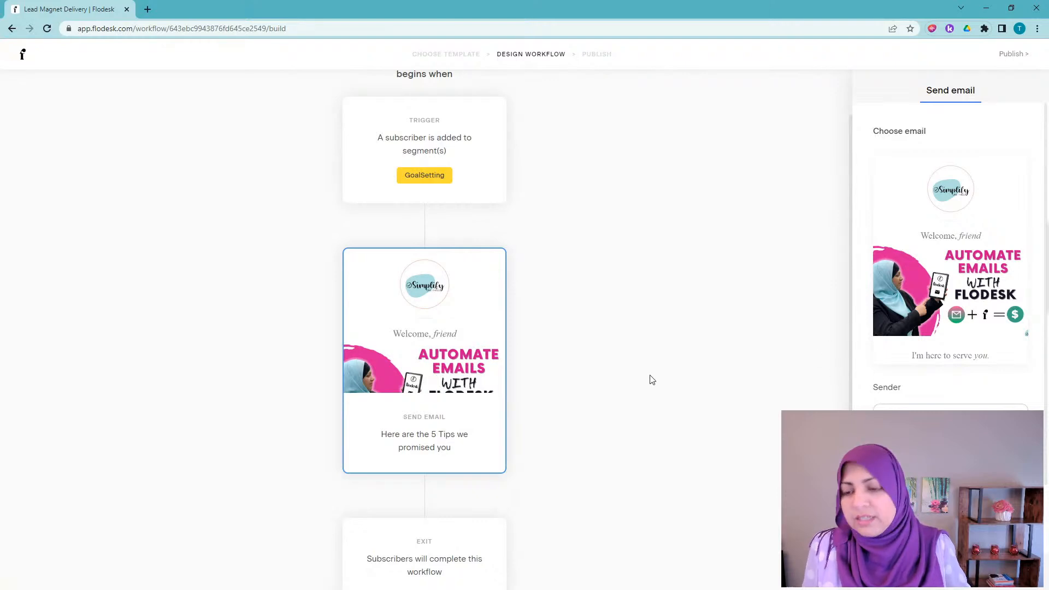
{"action": "scroll", "coordinate": [929, 392], "scroll_direction": "down", "scroll_amount": 1}
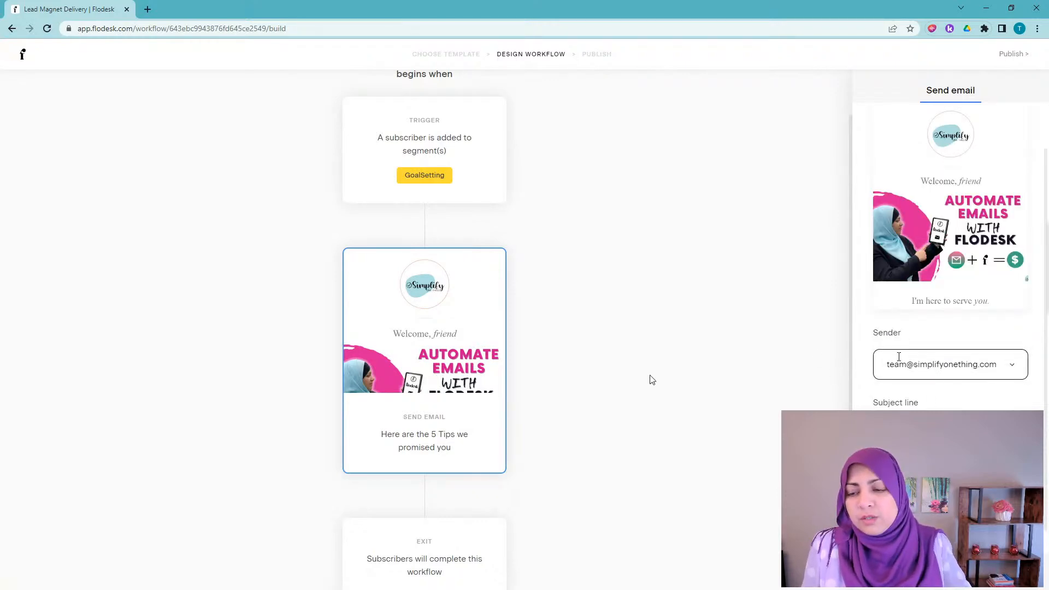
{"action": "scroll", "coordinate": [934, 366], "scroll_direction": "down", "scroll_amount": 1}
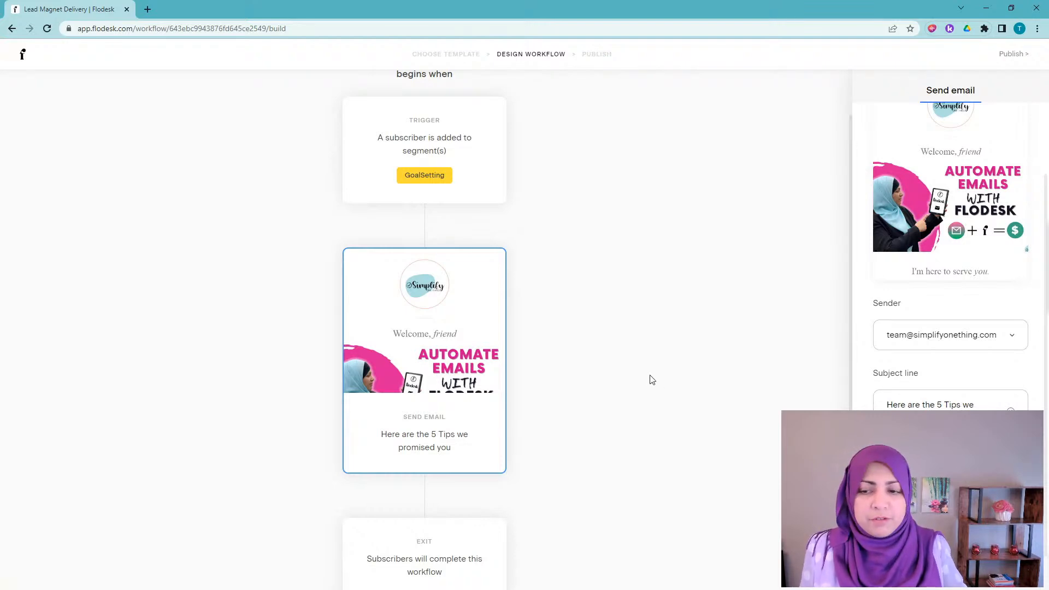
{"action": "mouse_move", "coordinate": [962, 220]}
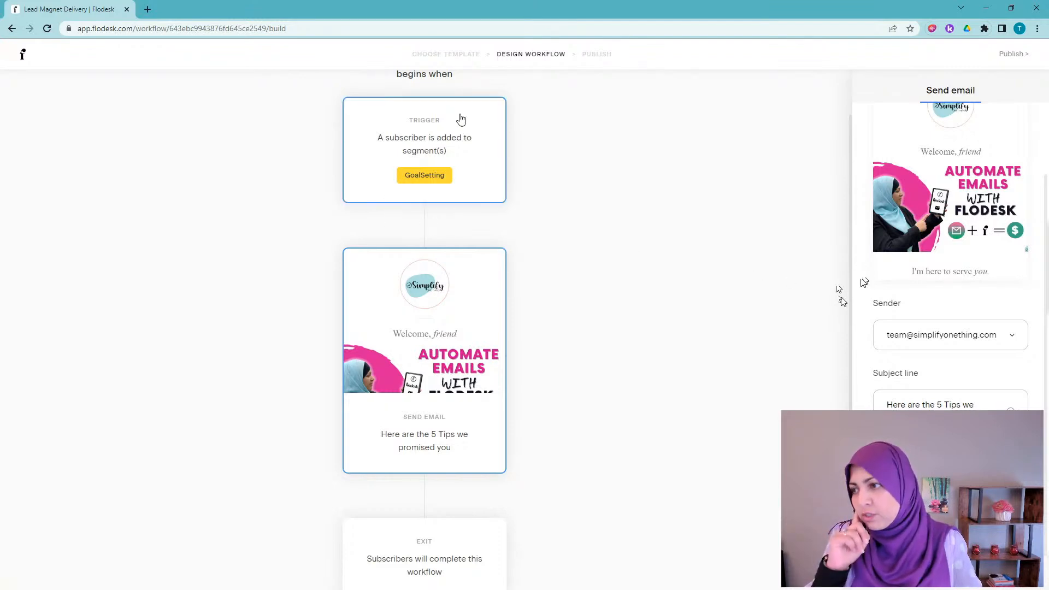
{"action": "scroll", "coordinate": [459, 440], "scroll_direction": "down", "scroll_amount": 1}
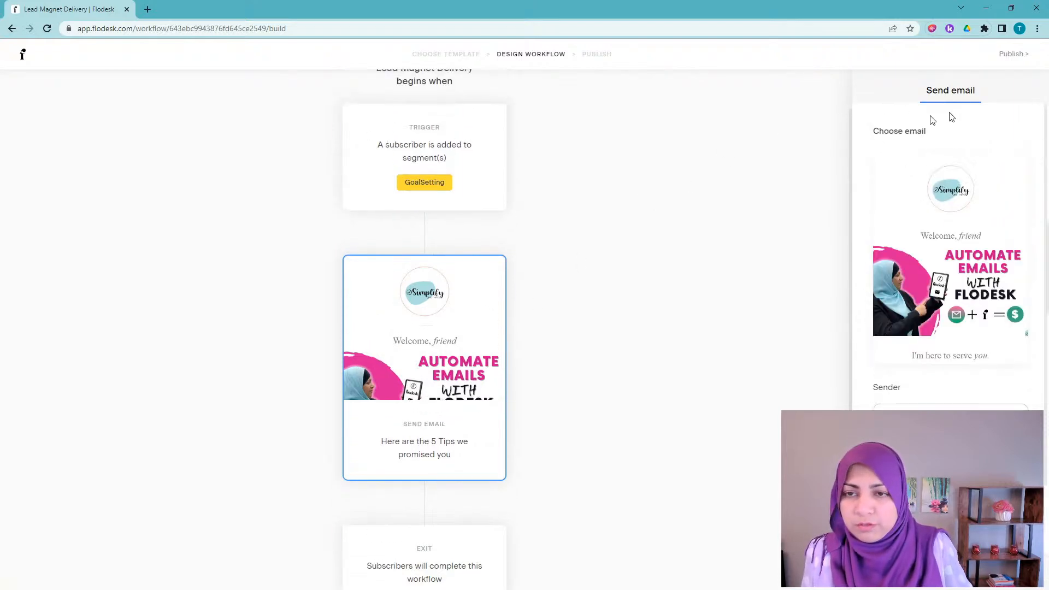
Step: Publish the Lead Magnet Delivery workflow live
{"action": "left_click", "coordinate": [1018, 53]}
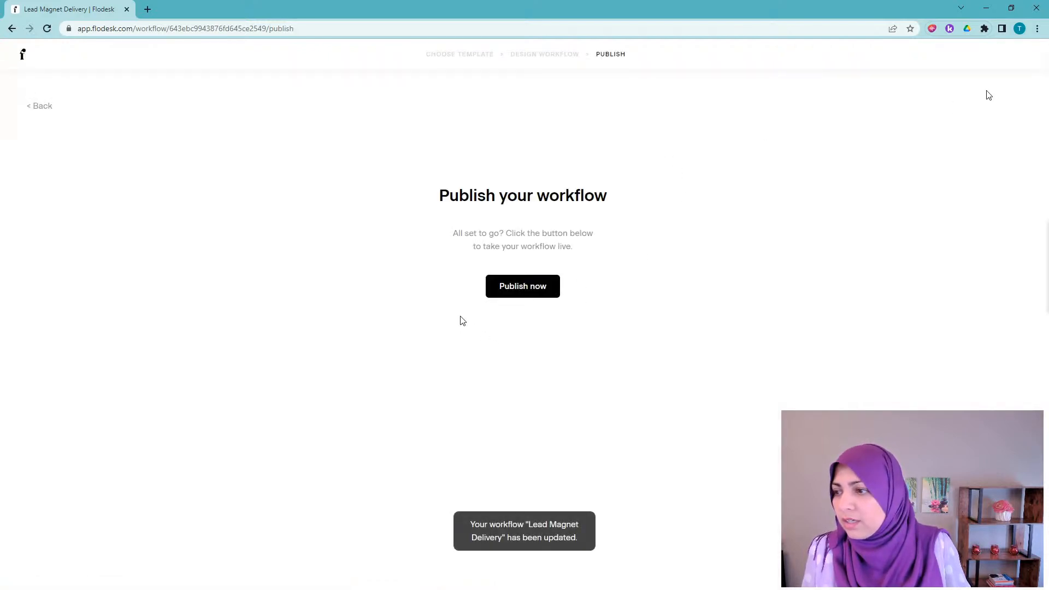
{"action": "left_click", "coordinate": [523, 296]}
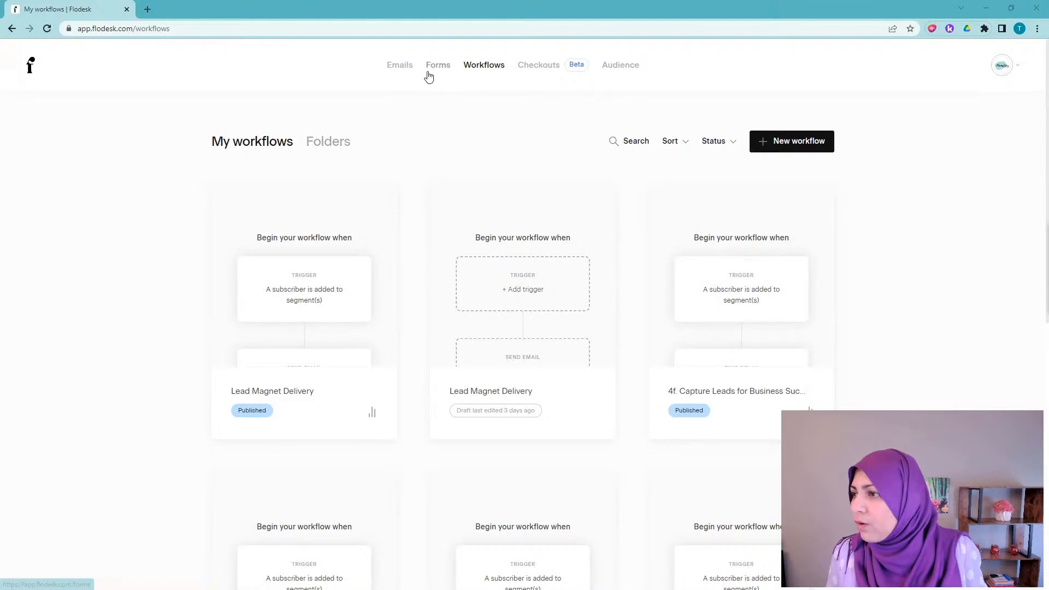
Step: On the Forms page, review the Popup with image form's segments and cancel without changes
{"action": "left_click", "coordinate": [447, 76]}
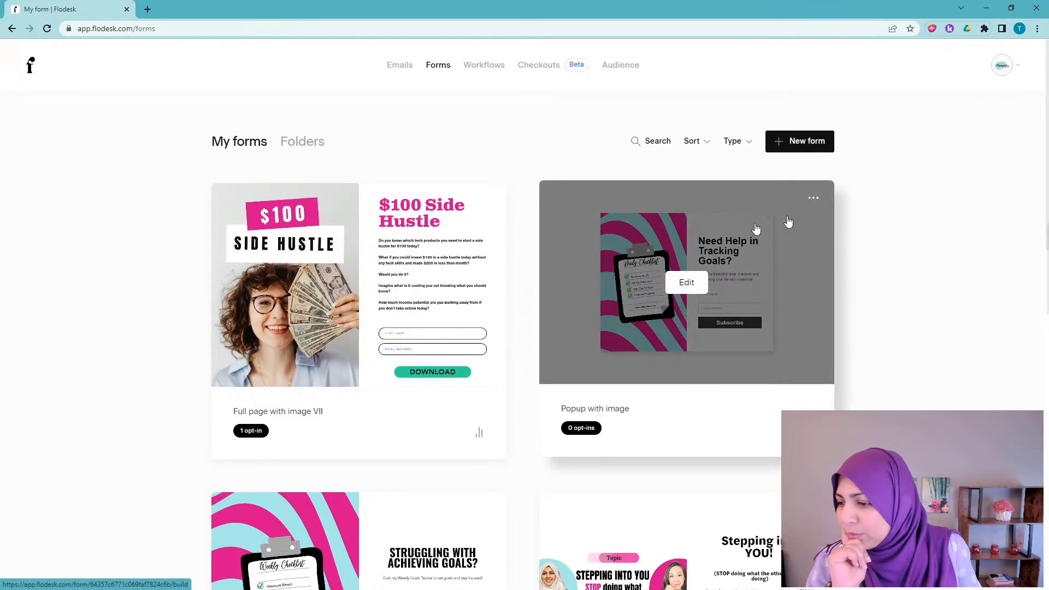
{"action": "scroll", "coordinate": [801, 218], "scroll_direction": "down", "scroll_amount": 1}
{"action": "scroll", "coordinate": [799, 218], "scroll_direction": "up", "scroll_amount": 1}
{"action": "left_click", "coordinate": [812, 200]}
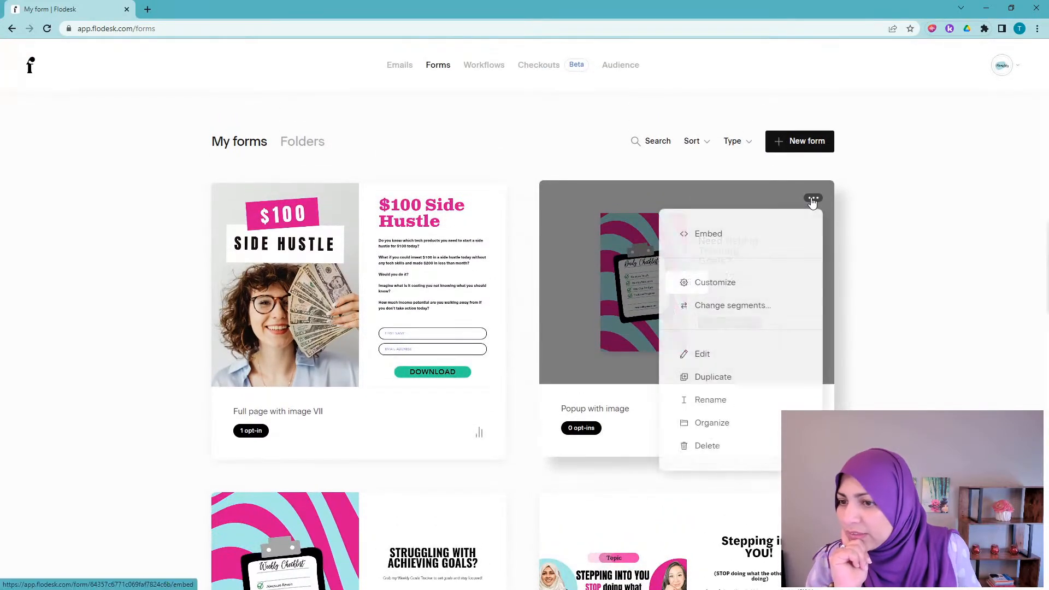
{"action": "left_click", "coordinate": [729, 306]}
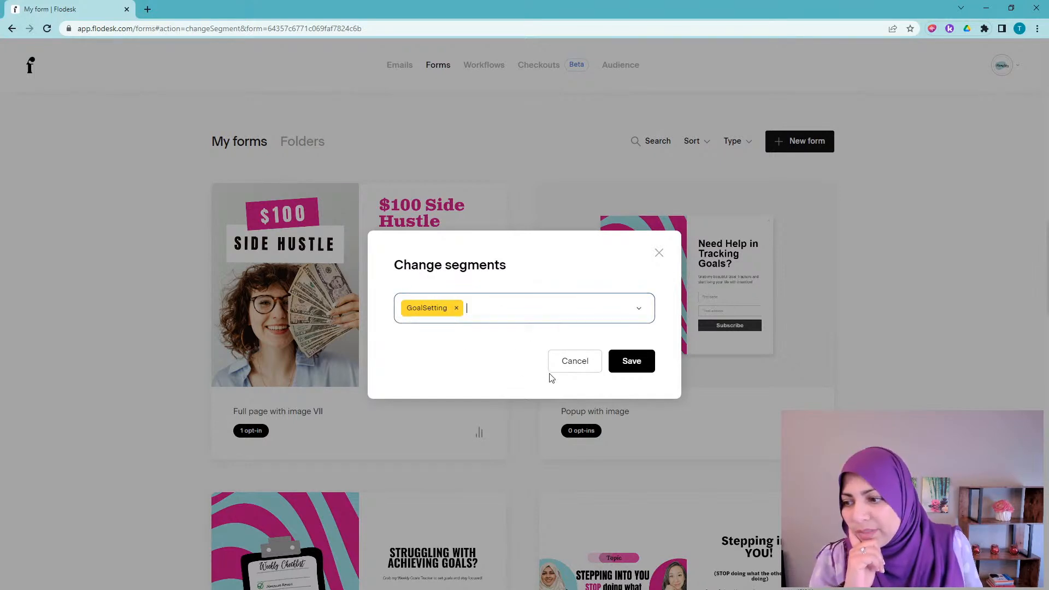
{"action": "left_click", "coordinate": [580, 364]}
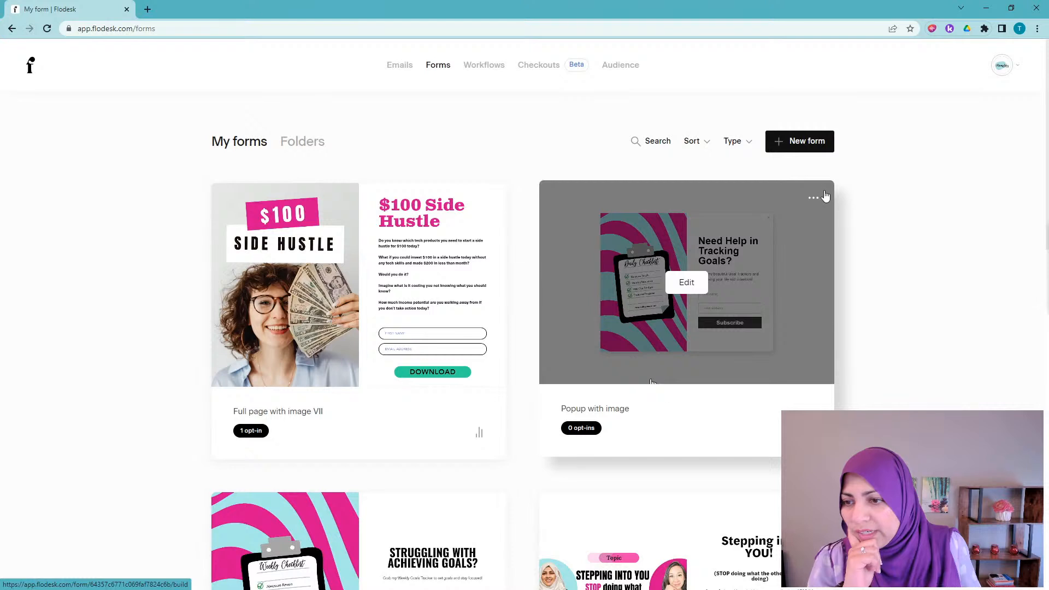
Step: Open the Full page with image VIII form in the design editor
{"action": "left_click", "coordinate": [814, 199]}
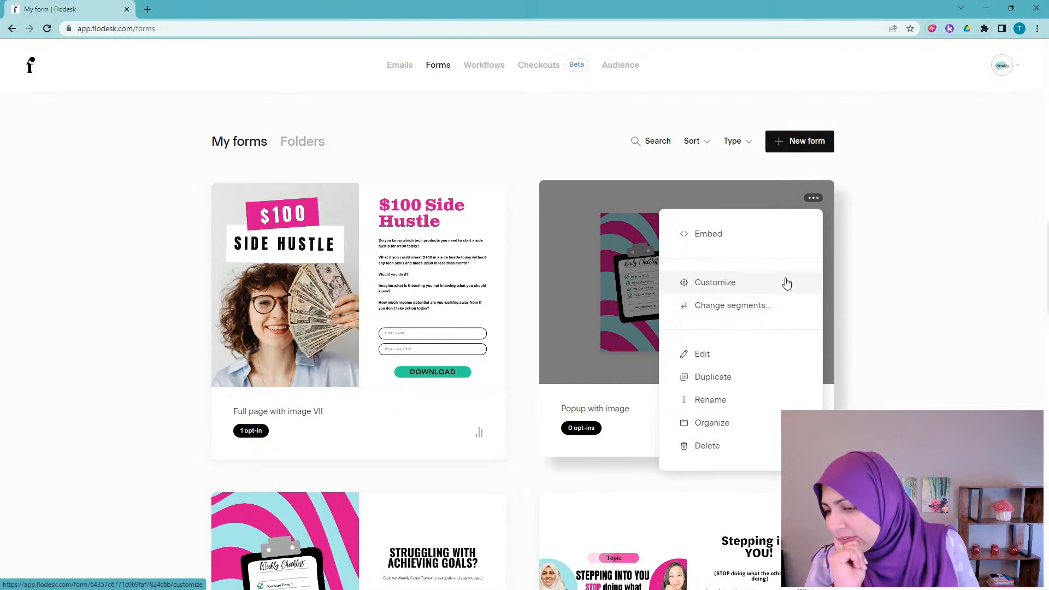
{"action": "left_click", "coordinate": [844, 313]}
{"action": "scroll", "coordinate": [569, 405], "scroll_direction": "down", "scroll_amount": 3}
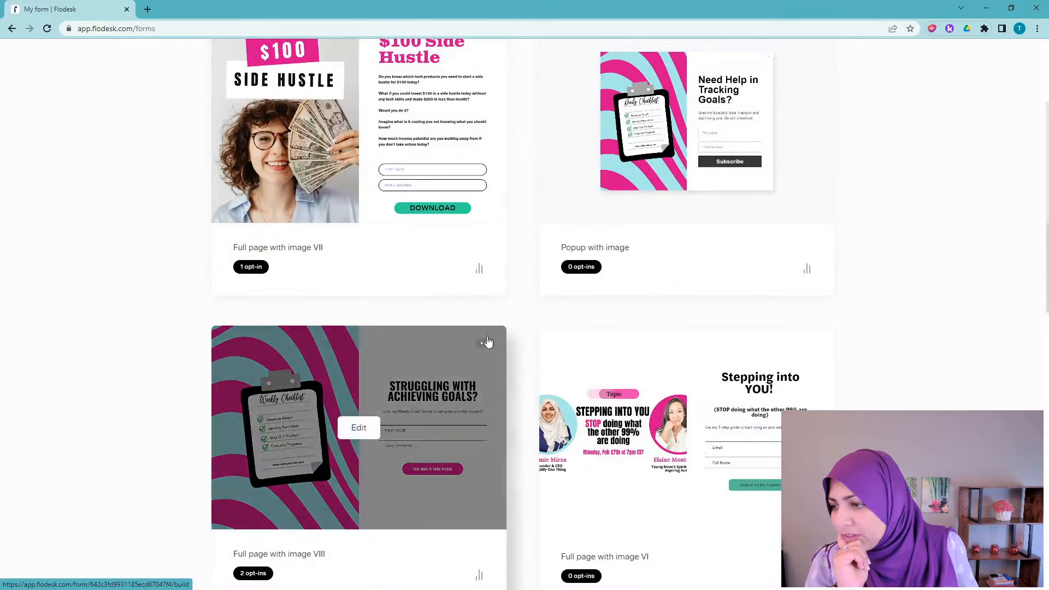
{"action": "left_click", "coordinate": [488, 343]}
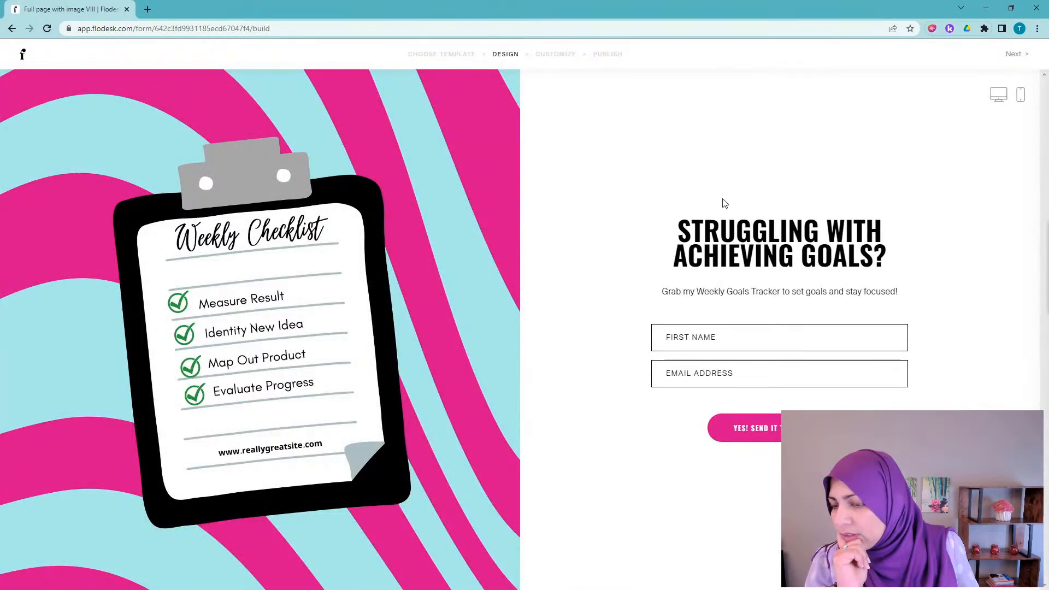
Step: Replace GoalsTracker with GoalSetting as the Full page with image VIII form's segment and save
{"action": "left_click", "coordinate": [12, 28]}
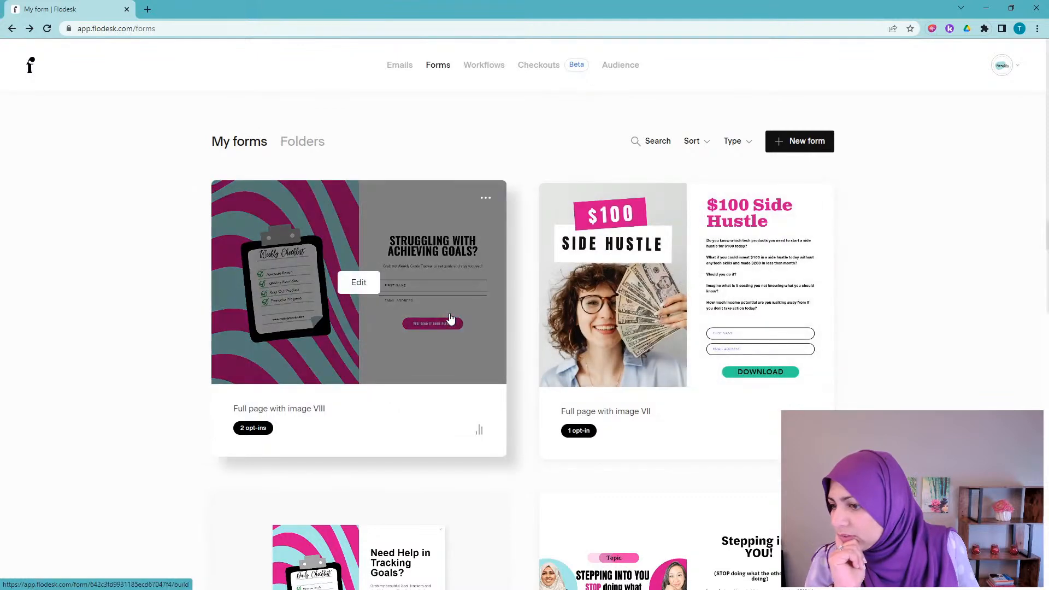
{"action": "left_click", "coordinate": [486, 197]}
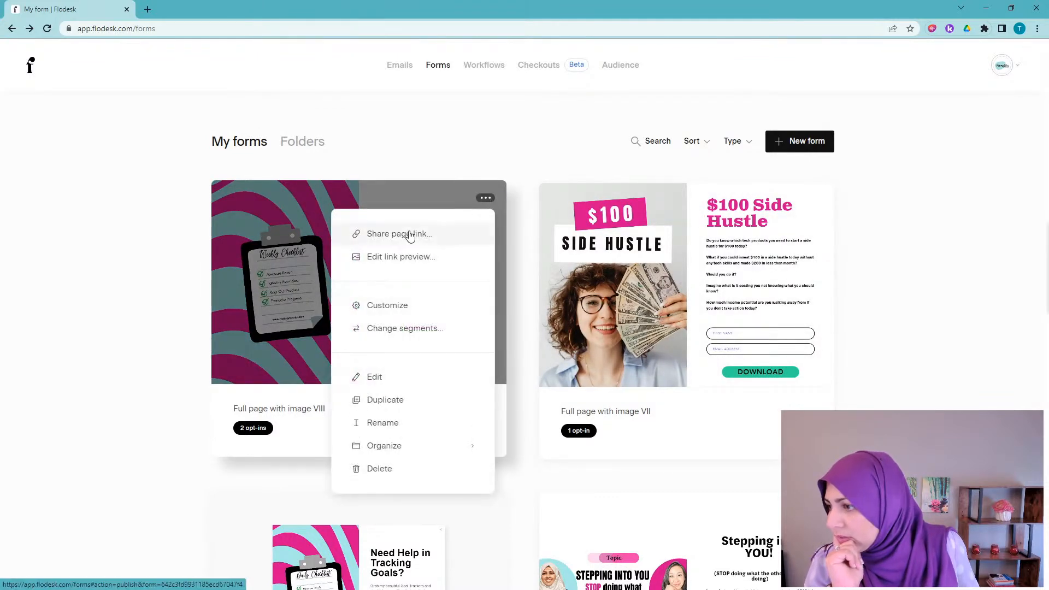
{"action": "left_click", "coordinate": [392, 329]}
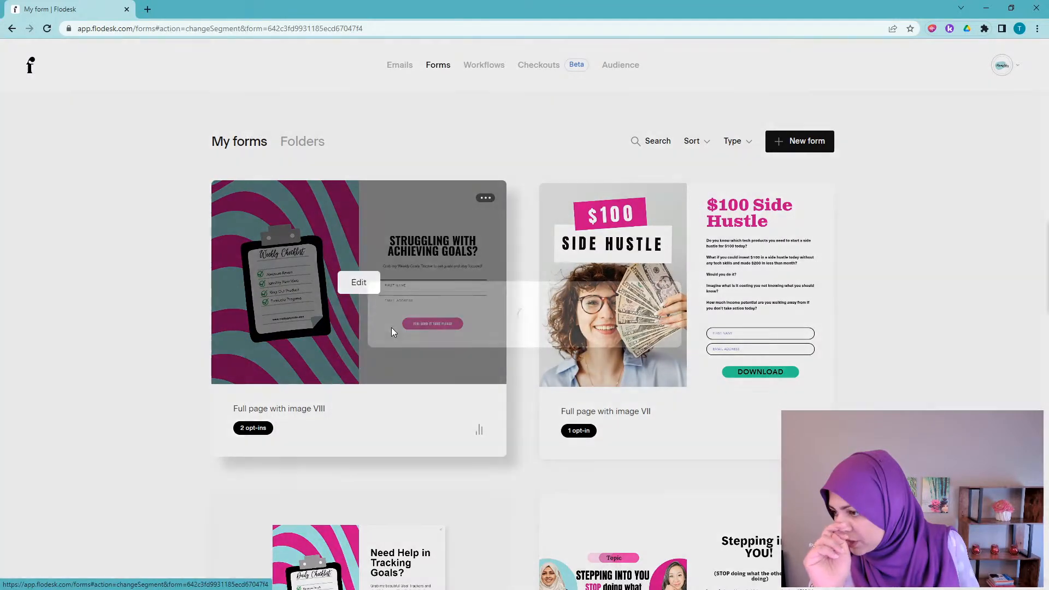
{"action": "left_click", "coordinate": [462, 310]}
{"action": "type", "text": "goa"}
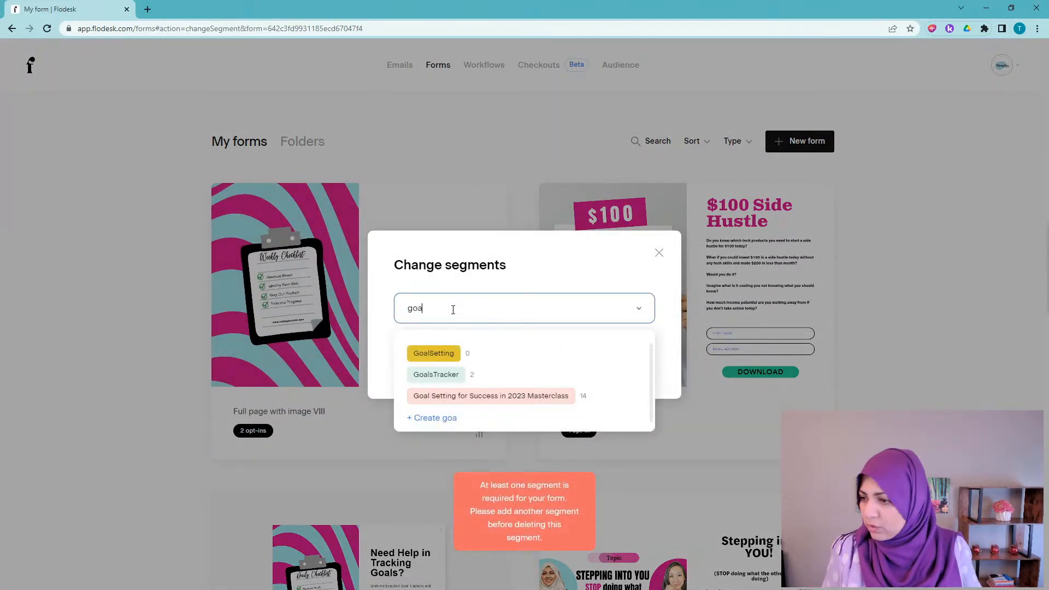
{"action": "left_click", "coordinate": [437, 353]}
{"action": "left_click", "coordinate": [629, 359]}
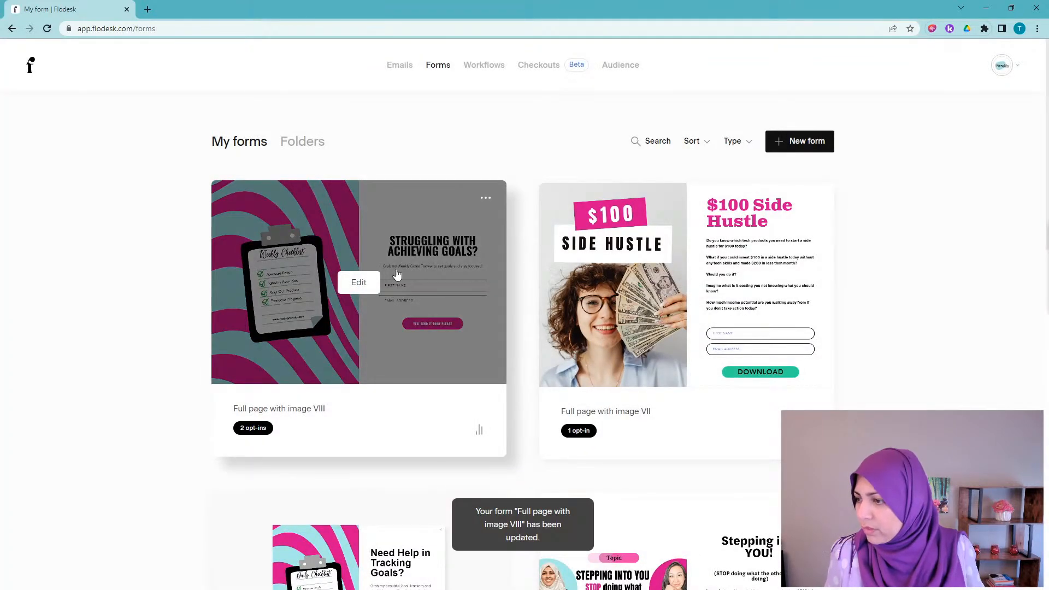
{"action": "left_click", "coordinate": [485, 199]}
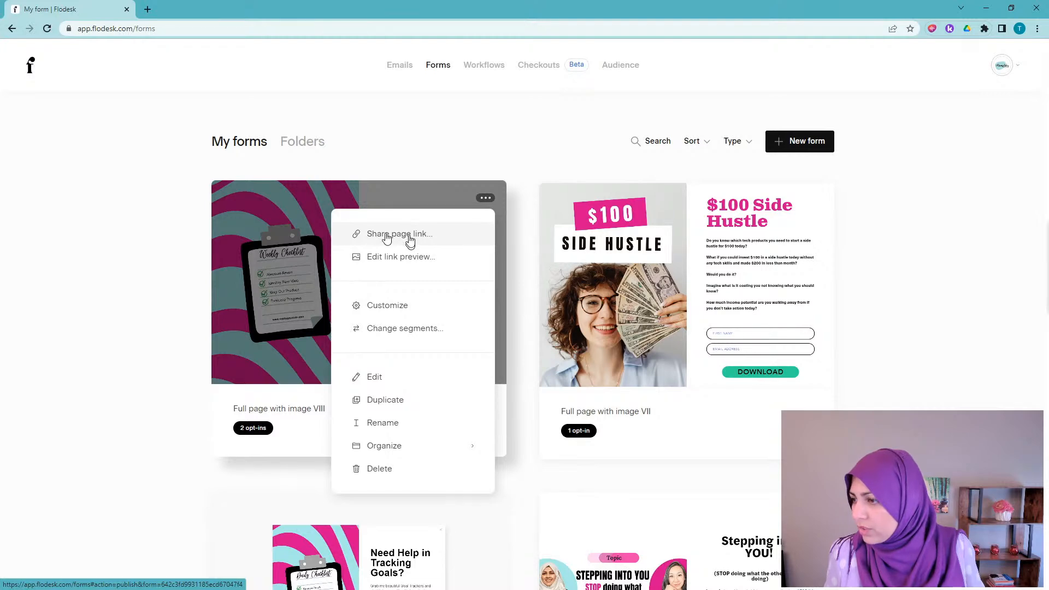
Step: Copy the form's share page link and load the landing page in a new tab
{"action": "left_click", "coordinate": [401, 236]}
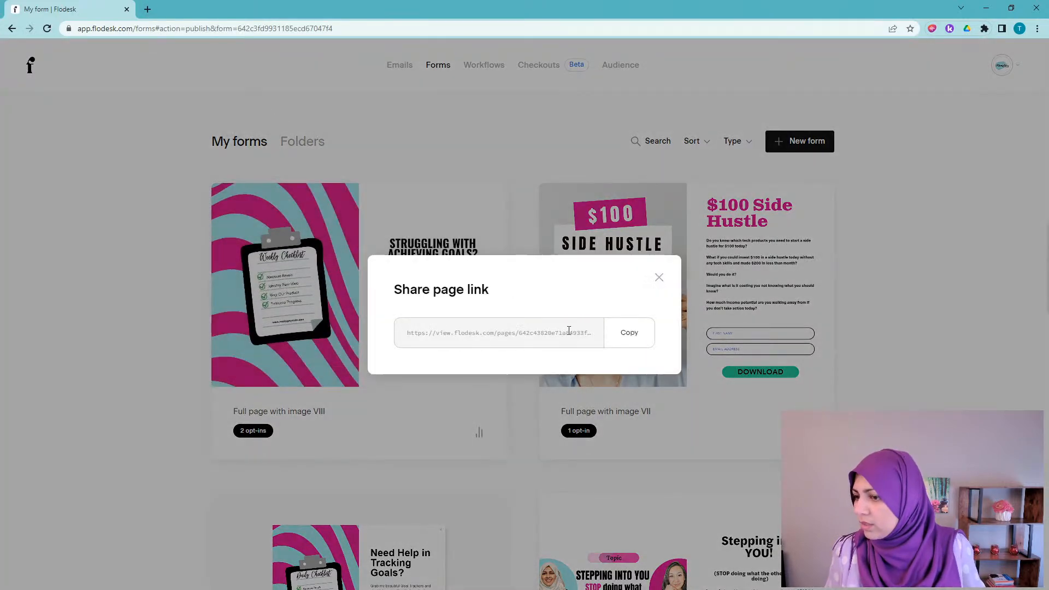
{"action": "left_click", "coordinate": [568, 331]}
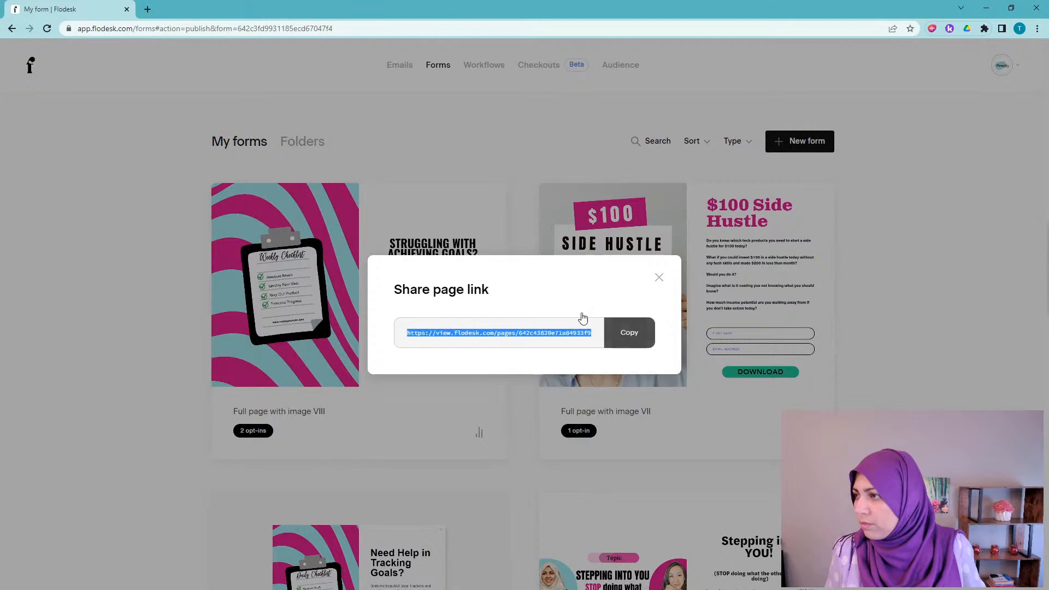
{"action": "left_click", "coordinate": [148, 9]}
{"action": "key", "text": "ctrl+v"}
{"action": "key", "text": "Return"}
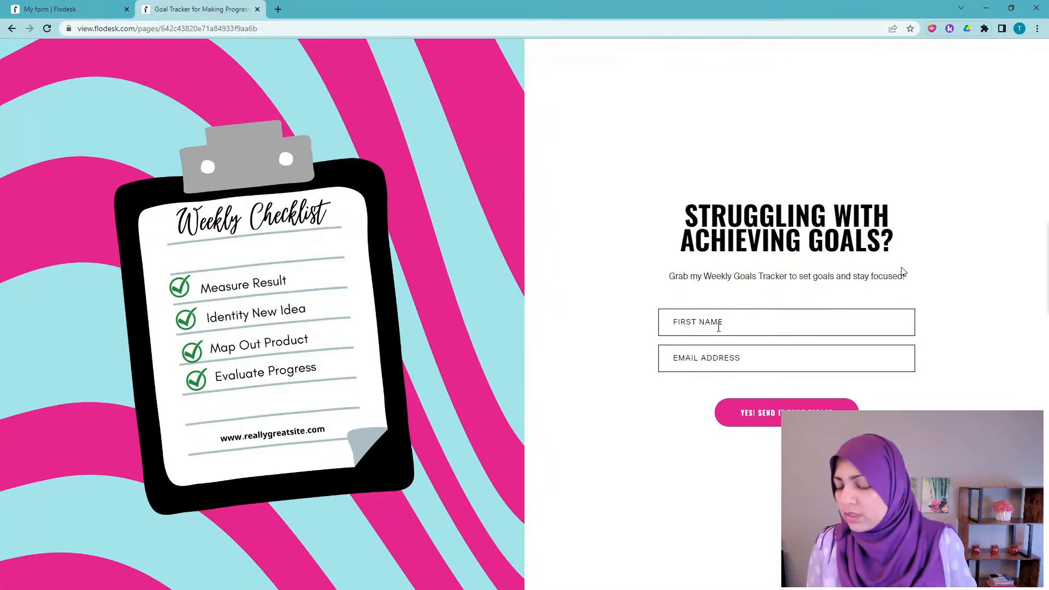
Step: Enter a first name and the test e-mail address in the opt-in, then submit YES! SEND
{"action": "left_click", "coordinate": [721, 325]}
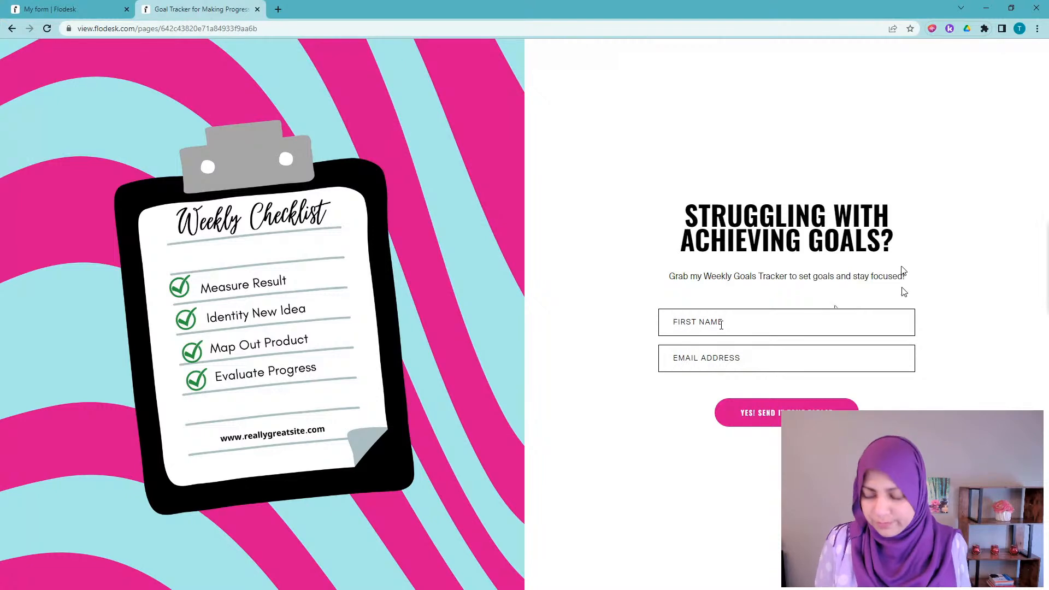
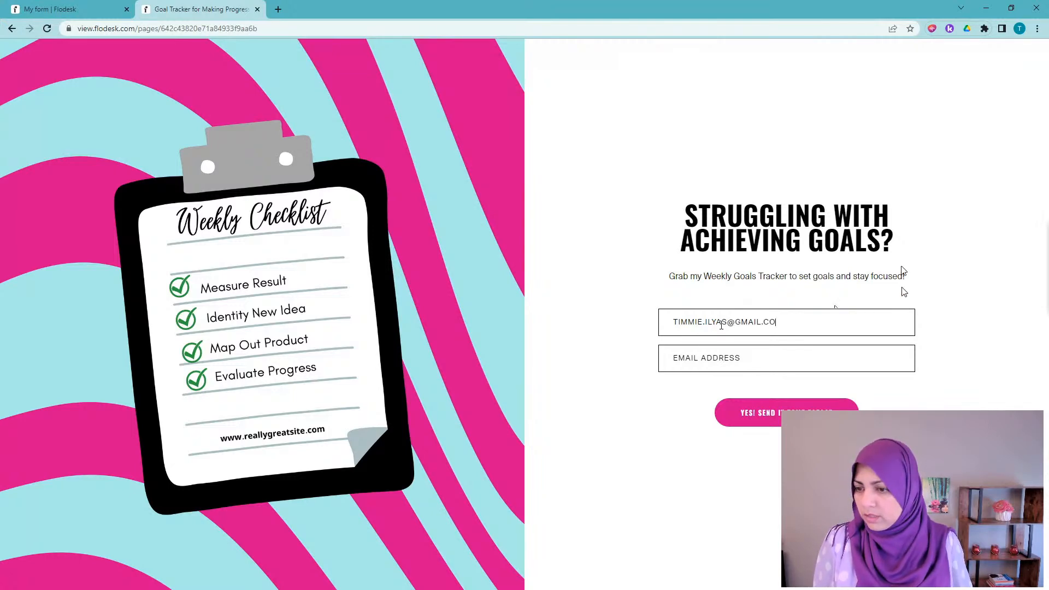
{"action": "key", "text": "Tab"}
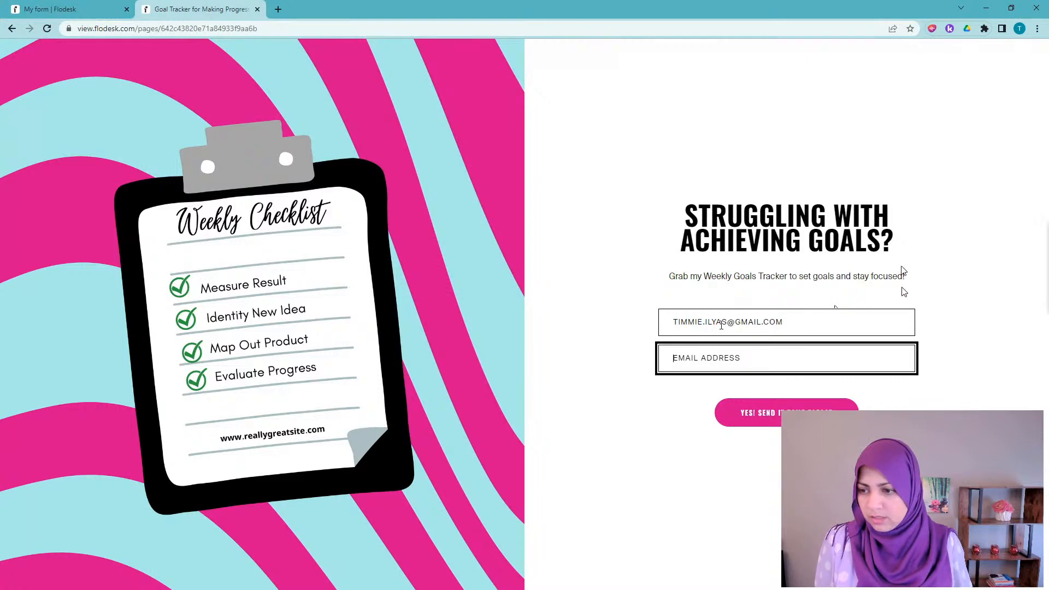
{"action": "left_click", "coordinate": [722, 325]}
{"action": "key", "text": "ctrl+a"}
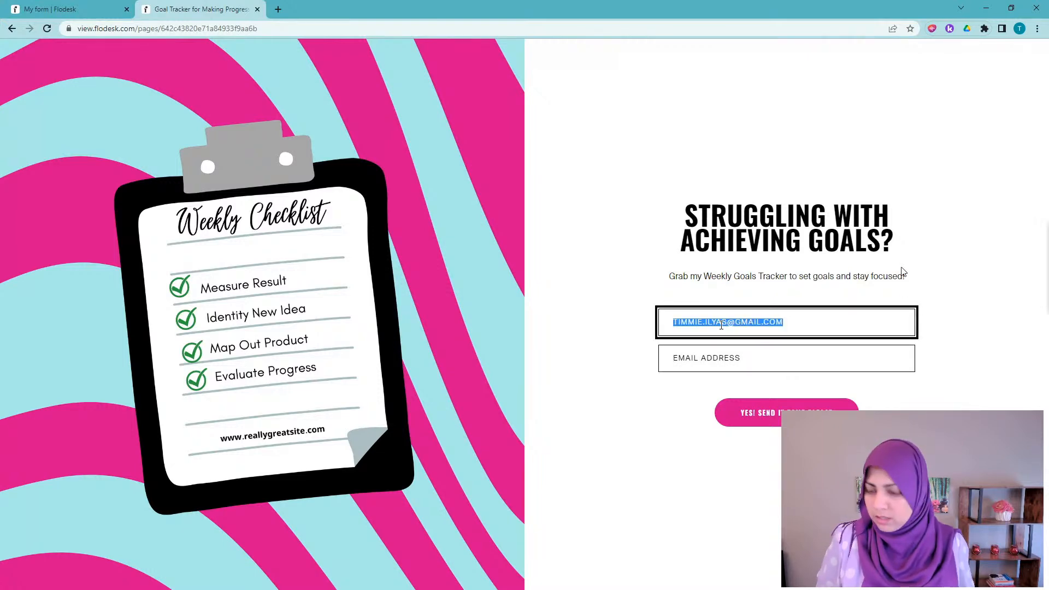
{"action": "key", "text": "ctrl+x"}
{"action": "key", "text": "Tab"}
{"action": "key", "text": "ctrl+v"}
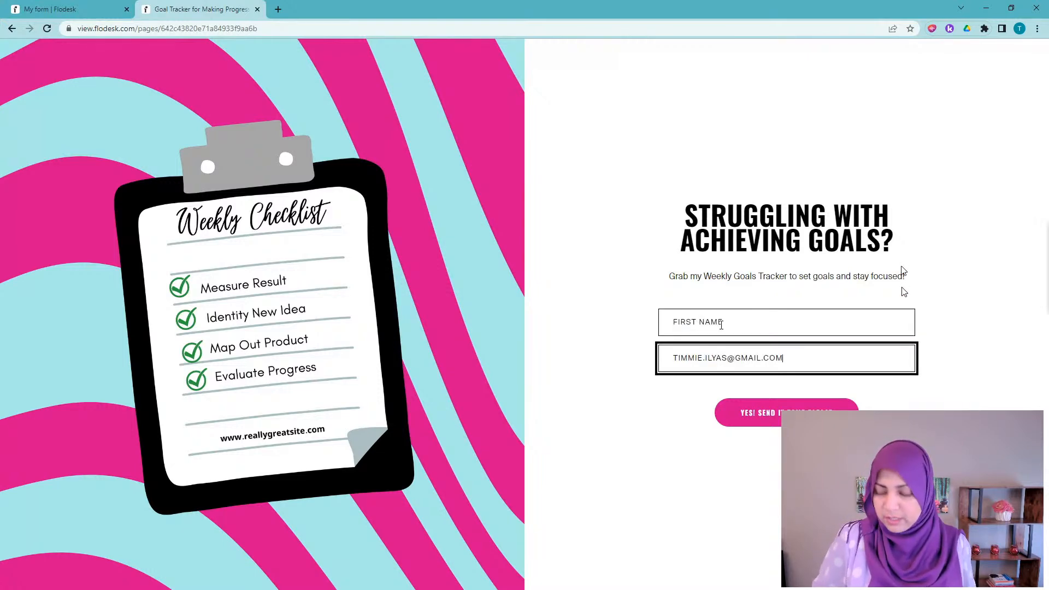
{"action": "left_click", "coordinate": [719, 325]}
{"action": "type", "text": "TIMMIE"}
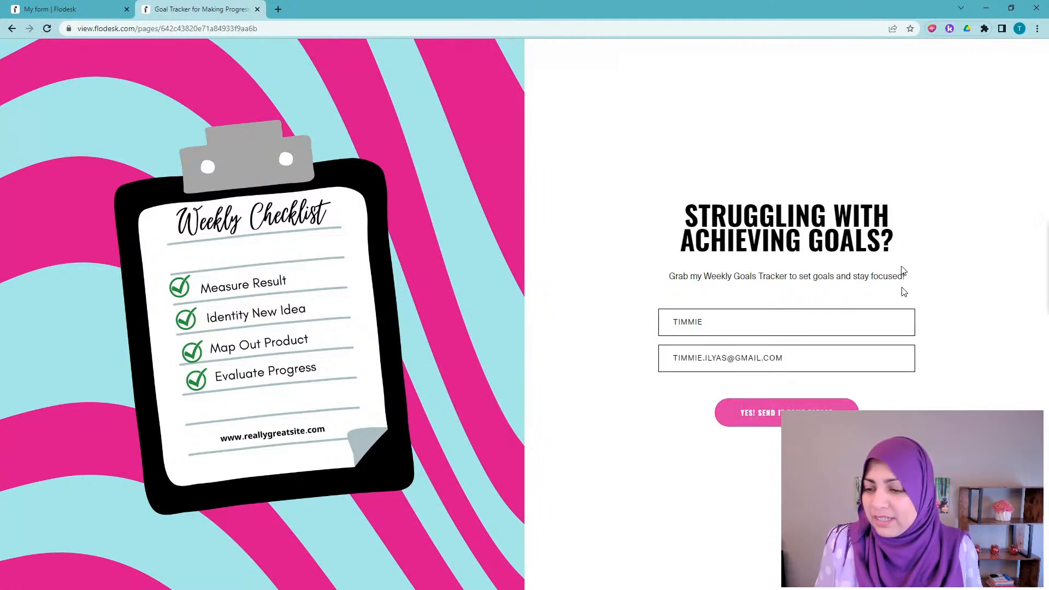
{"action": "left_click", "coordinate": [780, 416]}
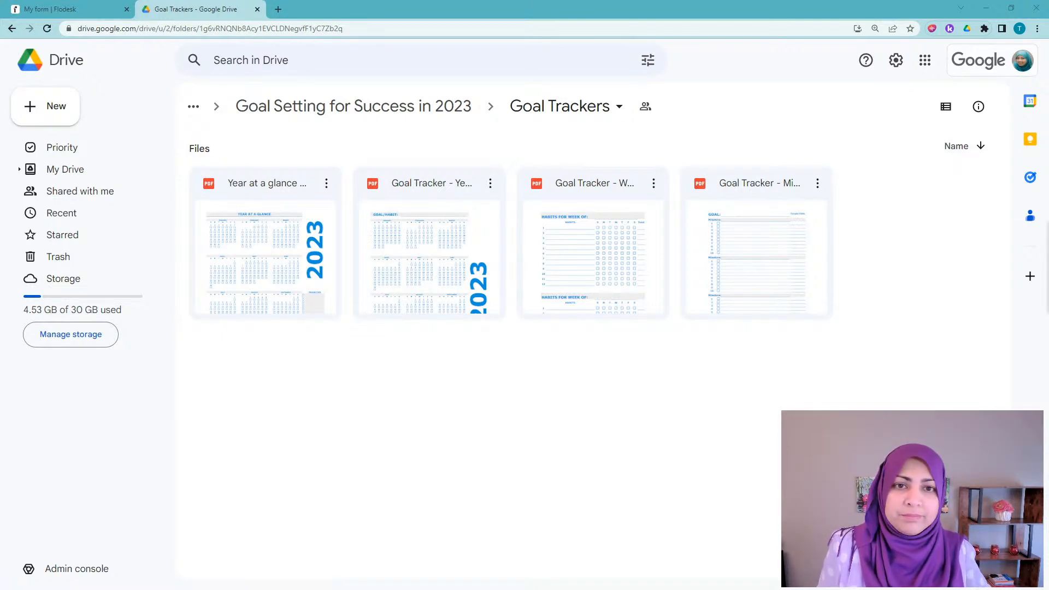
Step: Maximize Gmail, follow the welcome email's 'here' link to the Goal Trackers folder, then close Gmail
{"action": "left_click_drag", "start_coordinate": [1048, 55], "coordinate": [568, 47]}
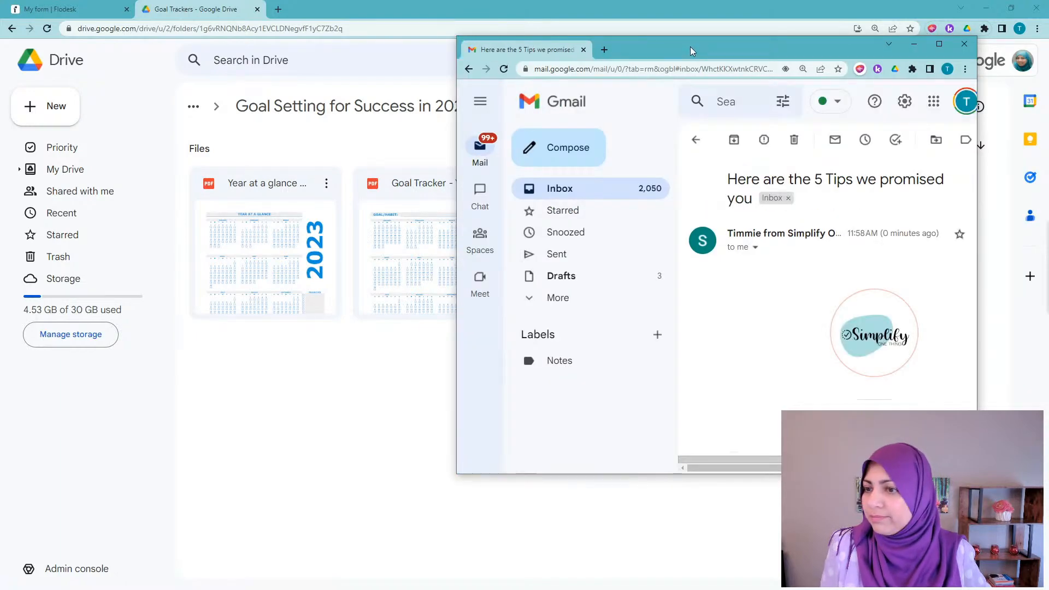
{"action": "double_click", "coordinate": [690, 47]}
{"action": "scroll", "coordinate": [928, 328], "scroll_direction": "down", "scroll_amount": 2}
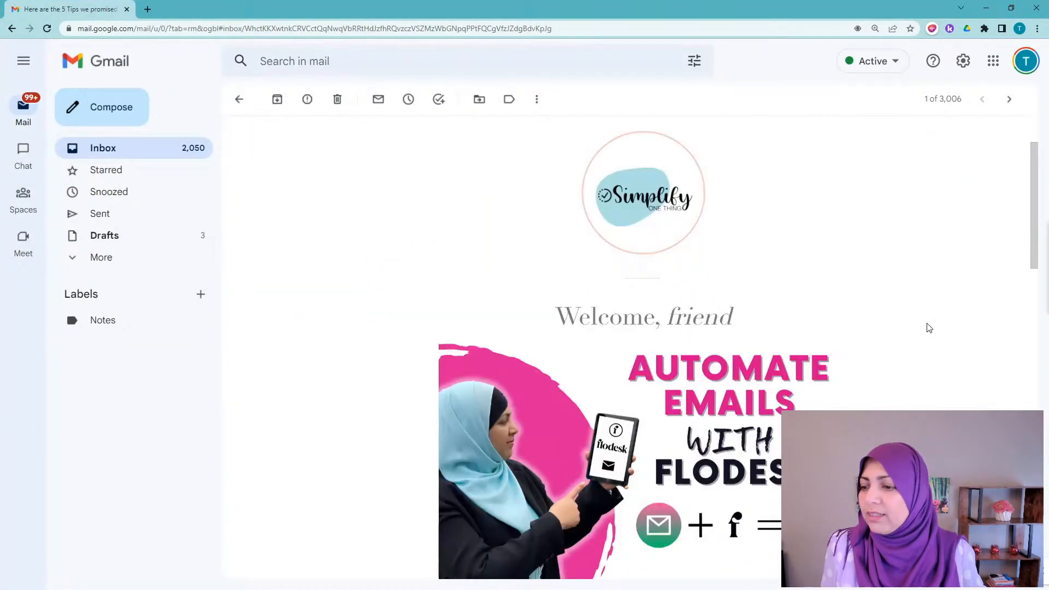
{"action": "scroll", "coordinate": [928, 327], "scroll_direction": "down", "scroll_amount": 12}
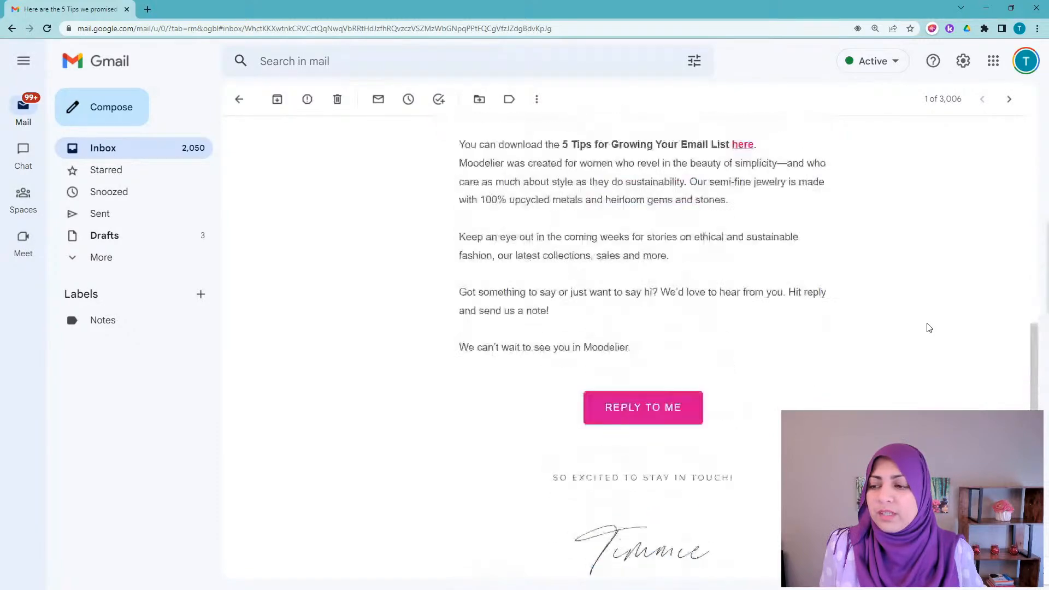
{"action": "scroll", "coordinate": [927, 328], "scroll_direction": "up", "scroll_amount": 5}
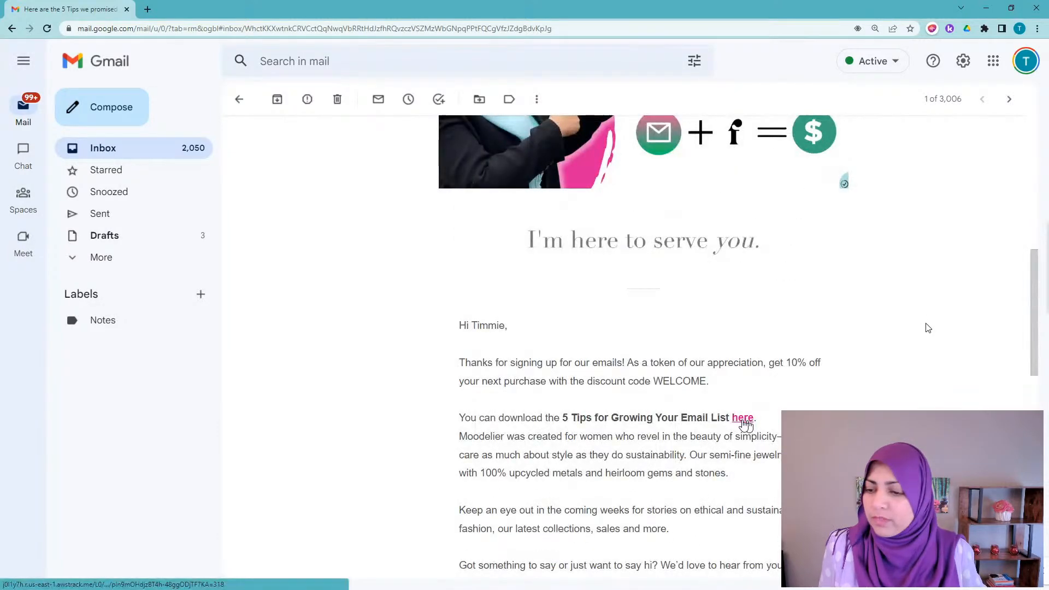
{"action": "left_click", "coordinate": [745, 419]}
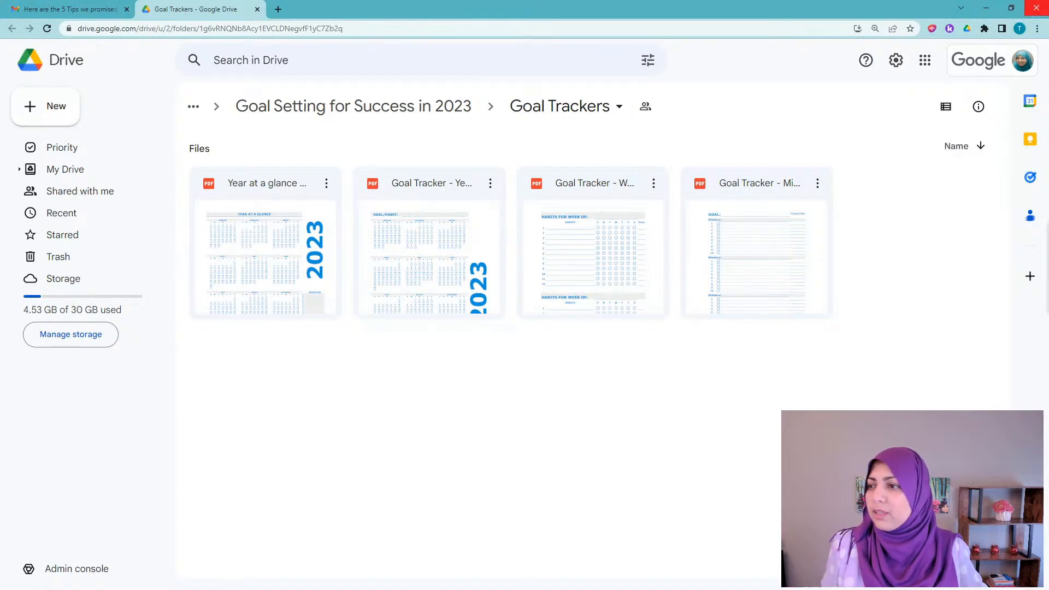
{"action": "left_click", "coordinate": [1030, 14]}
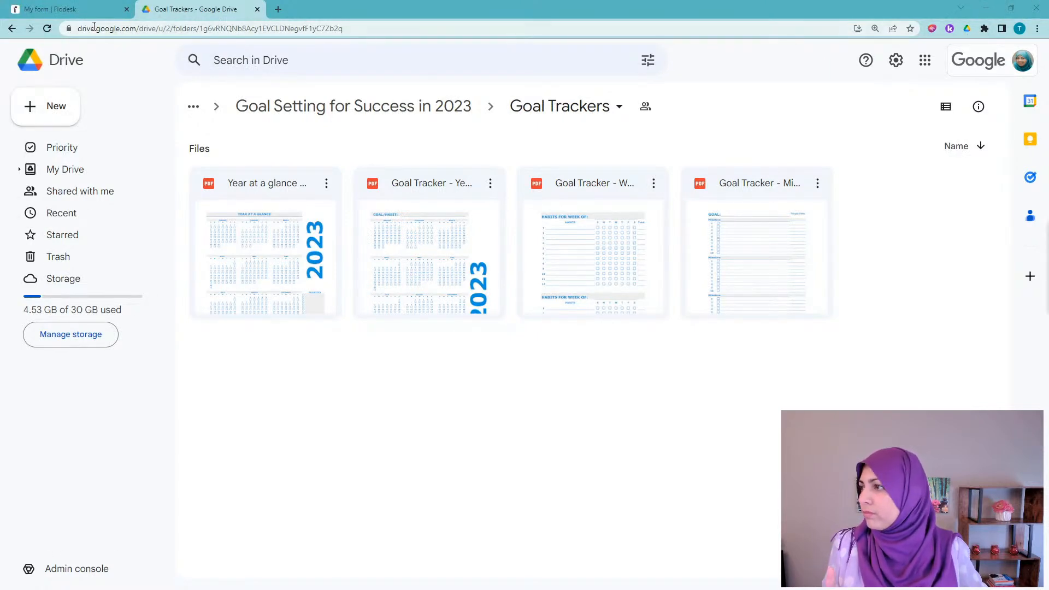
Step: Rename the first workflow card by prefixing 'Lead Magnet Delivery' with 'Goal Tracker'
{"action": "left_click", "coordinate": [50, 9]}
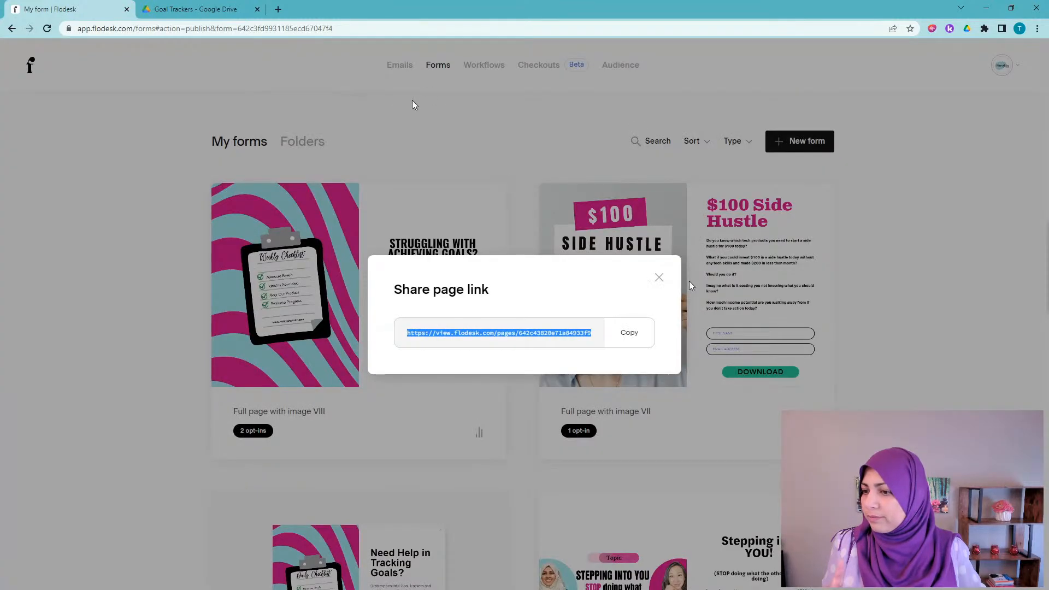
{"action": "left_click", "coordinate": [659, 277]}
{"action": "left_click", "coordinate": [477, 74]}
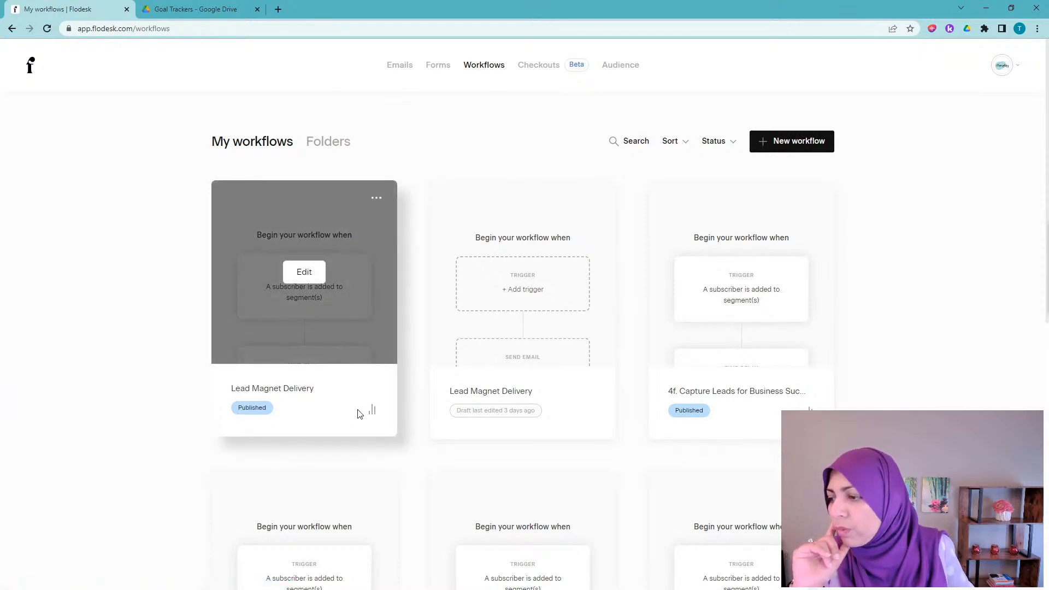
{"action": "left_click", "coordinate": [376, 198]}
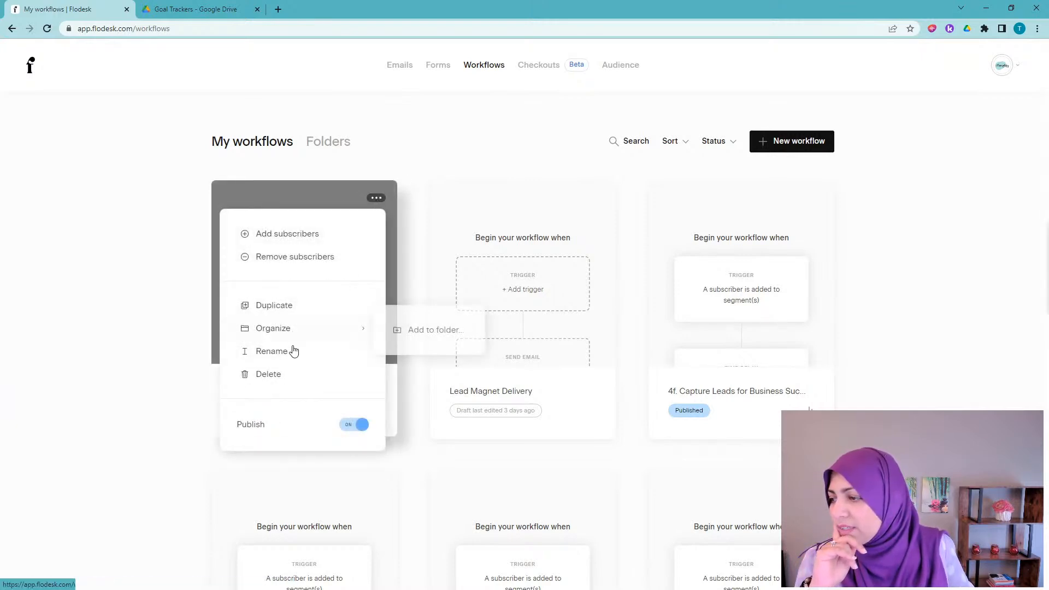
{"action": "left_click", "coordinate": [279, 353]}
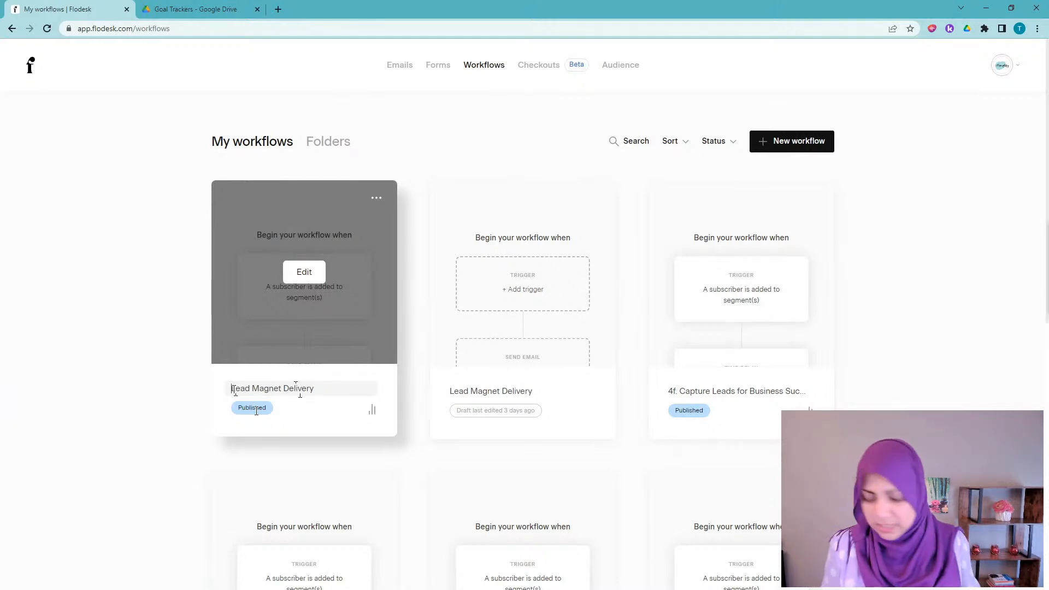
{"action": "type", "text": "Goal Tracke"}
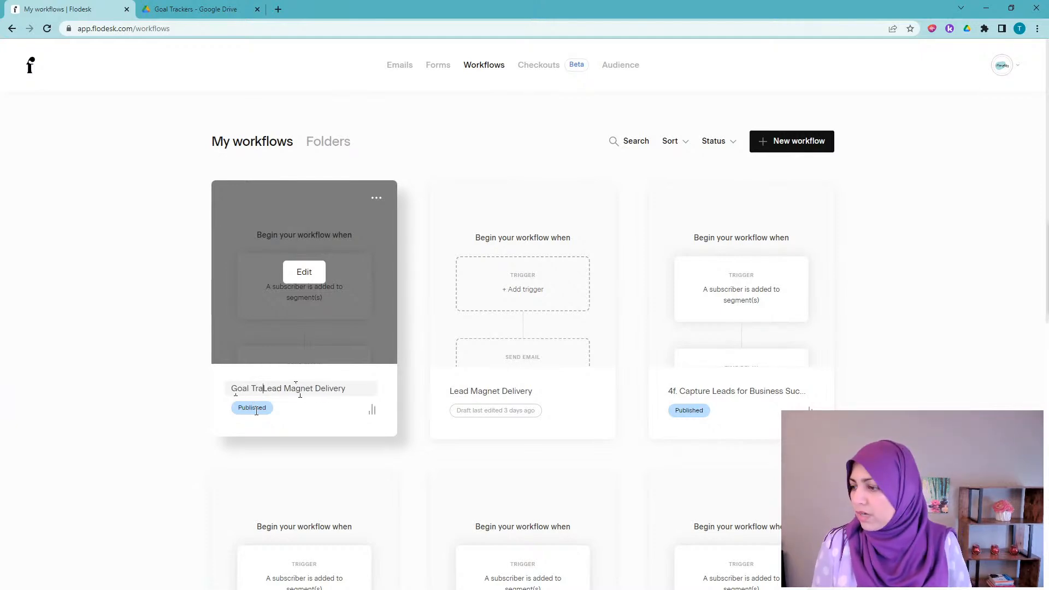
{"action": "type", "text": "r"}
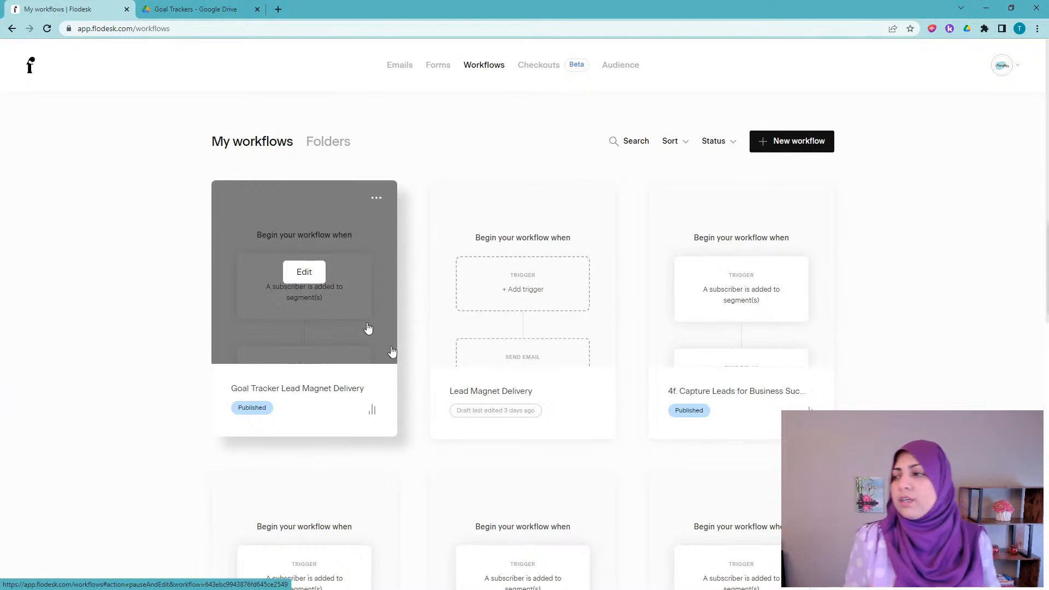
{"action": "left_click", "coordinate": [340, 146]}
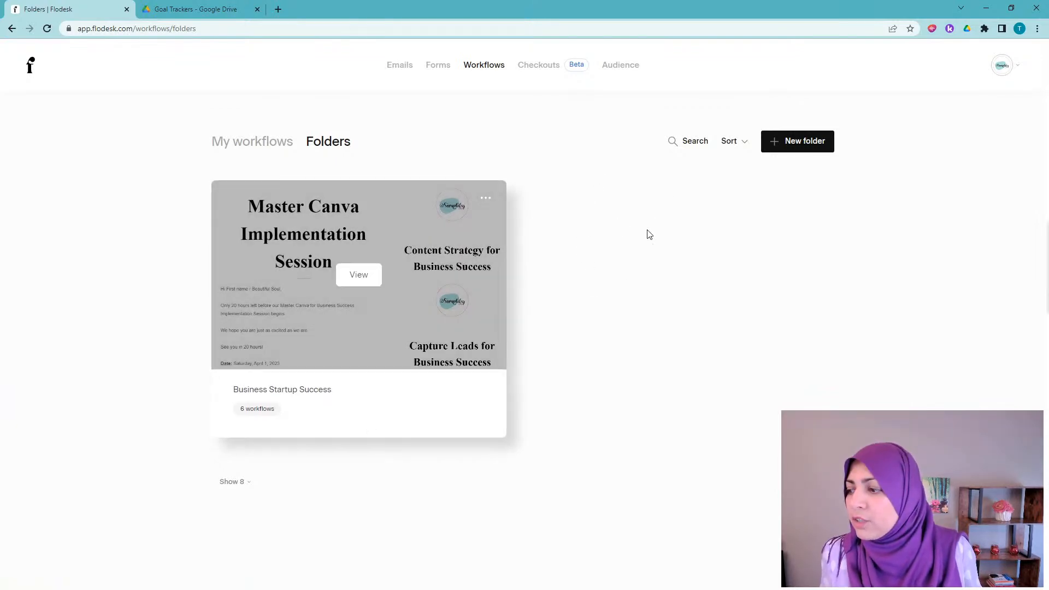
{"action": "left_click", "coordinate": [803, 143]}
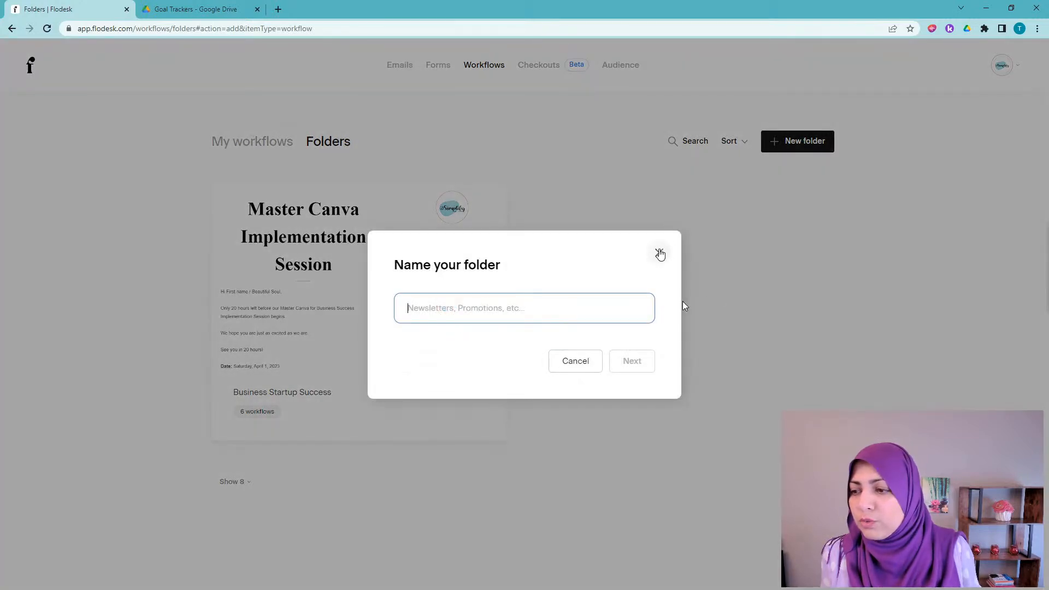
{"action": "left_click", "coordinate": [660, 253]}
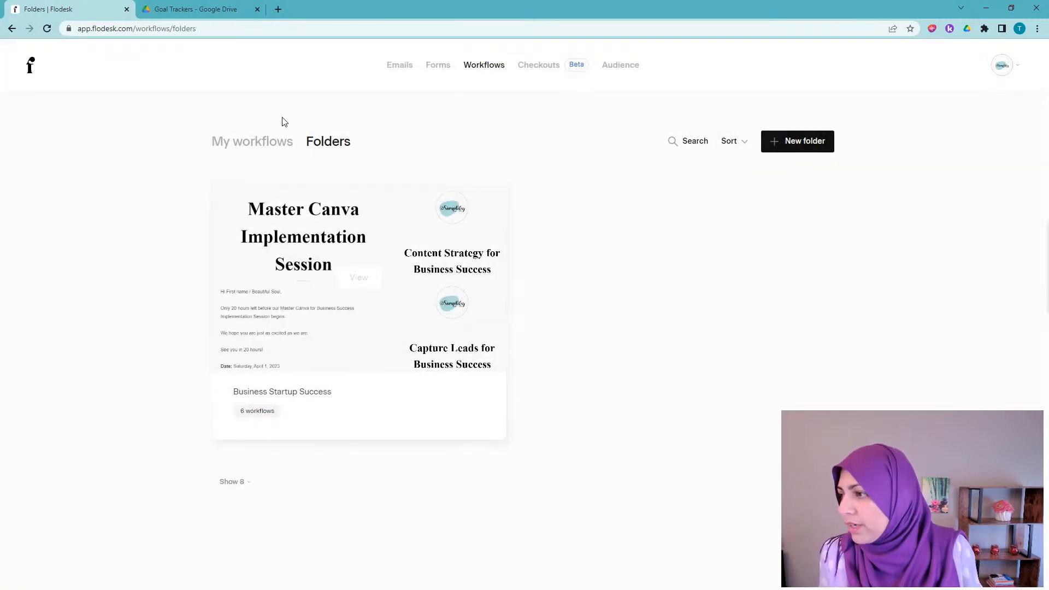
{"action": "left_click", "coordinate": [257, 143]}
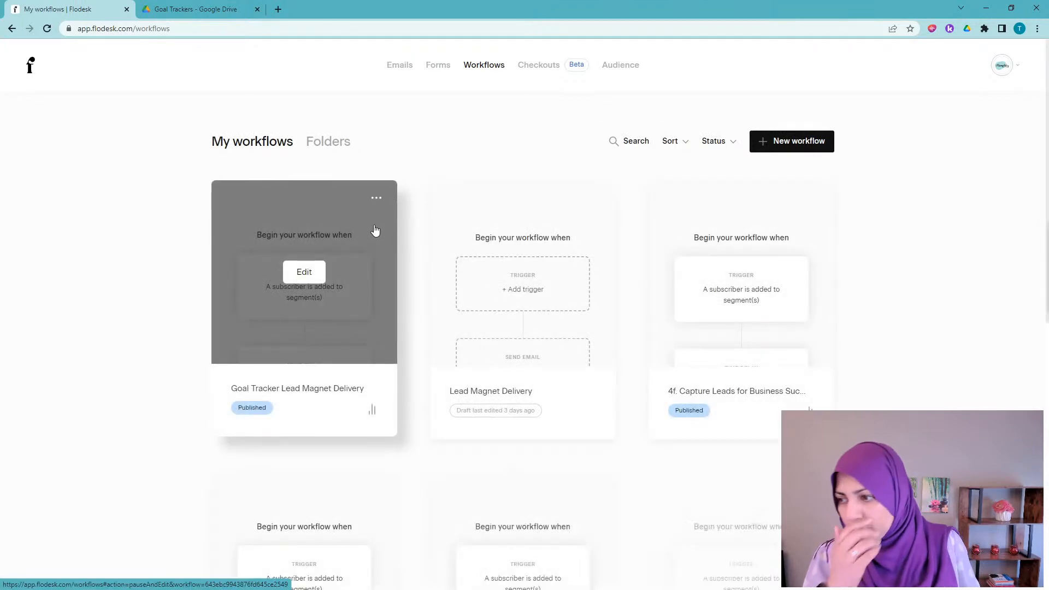
Step: Create a new workflow from the Welcome Sequence template and customize it in the builder
{"action": "left_click", "coordinate": [790, 143]}
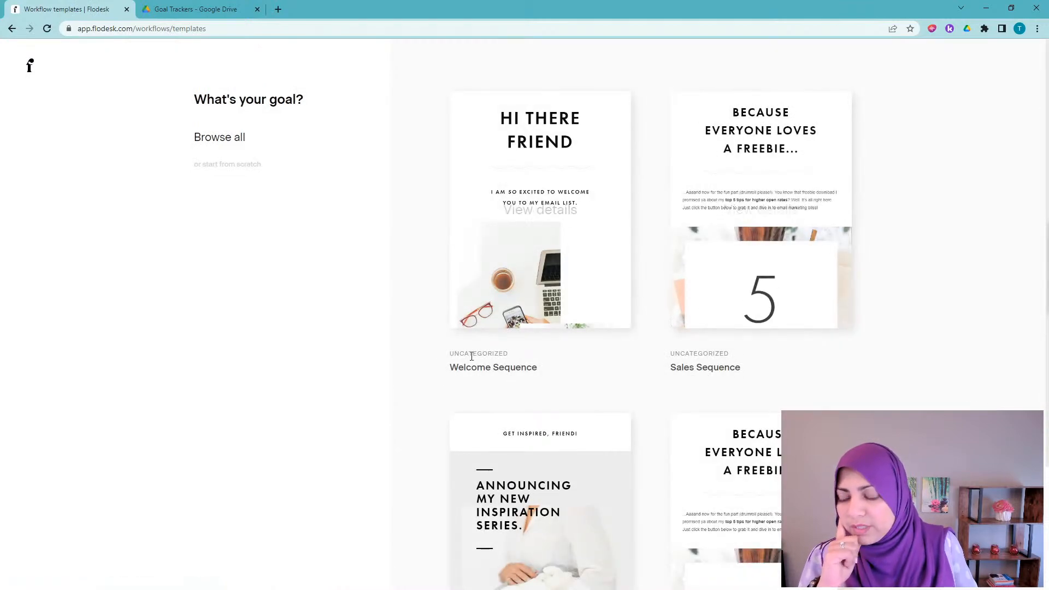
{"action": "mouse_move", "coordinate": [544, 212]}
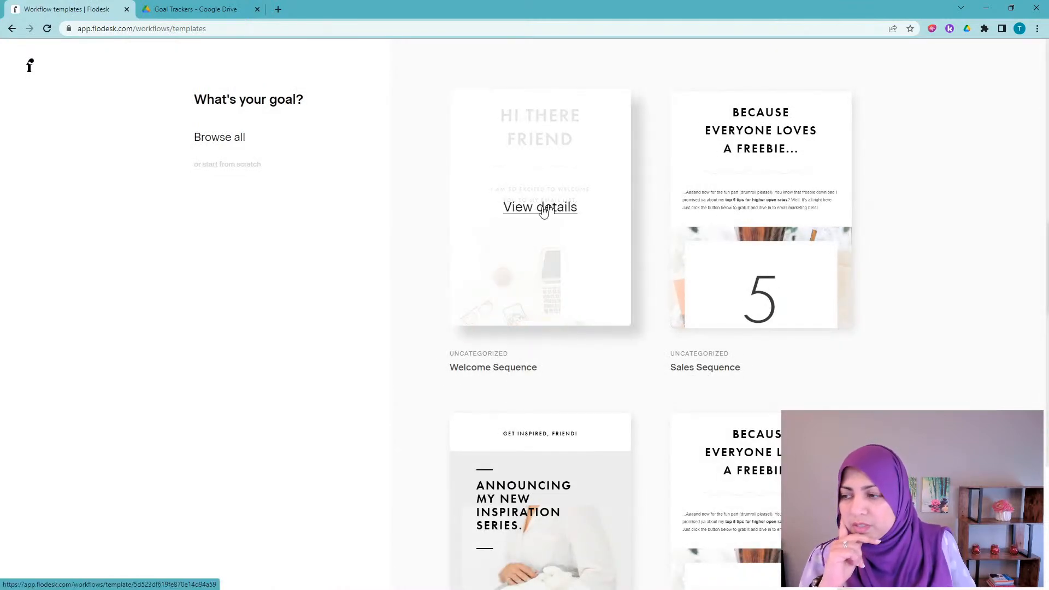
{"action": "left_click", "coordinate": [548, 209]}
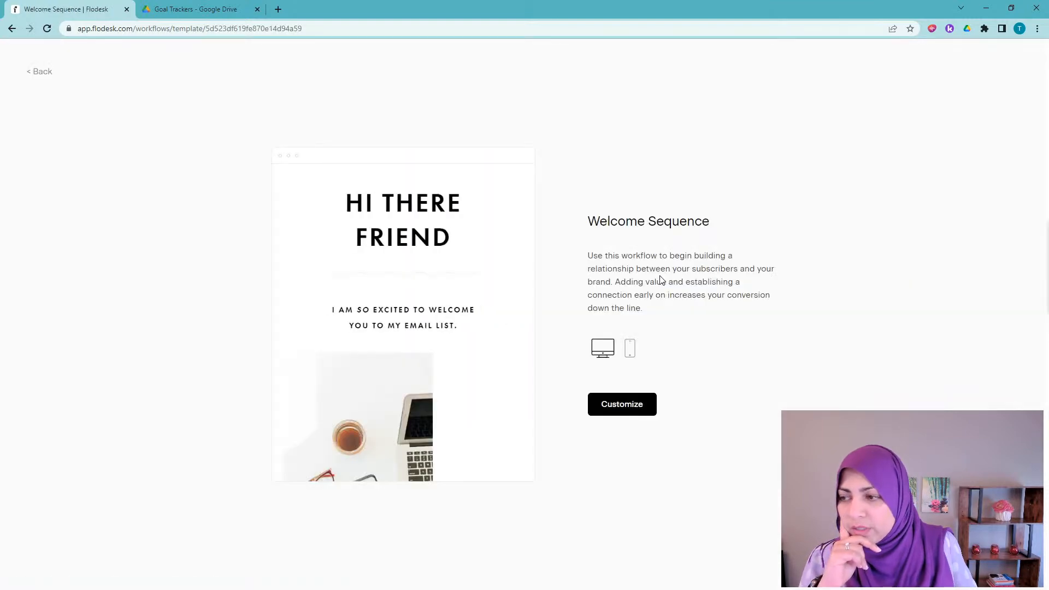
{"action": "scroll", "coordinate": [457, 286], "scroll_direction": "down", "scroll_amount": 10}
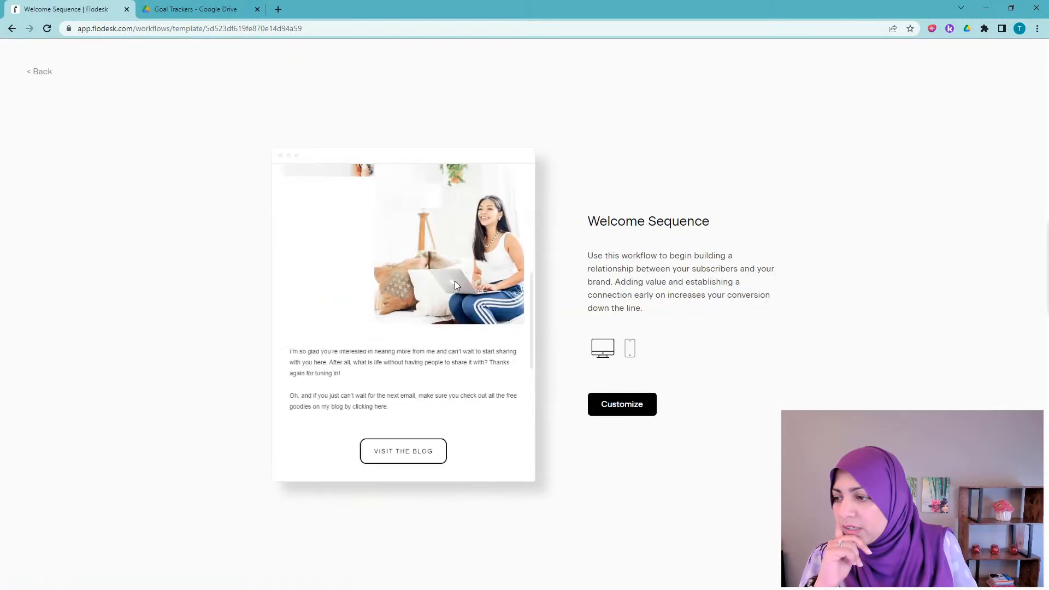
{"action": "scroll", "coordinate": [458, 286], "scroll_direction": "down", "scroll_amount": 1}
{"action": "left_click", "coordinate": [625, 405]}
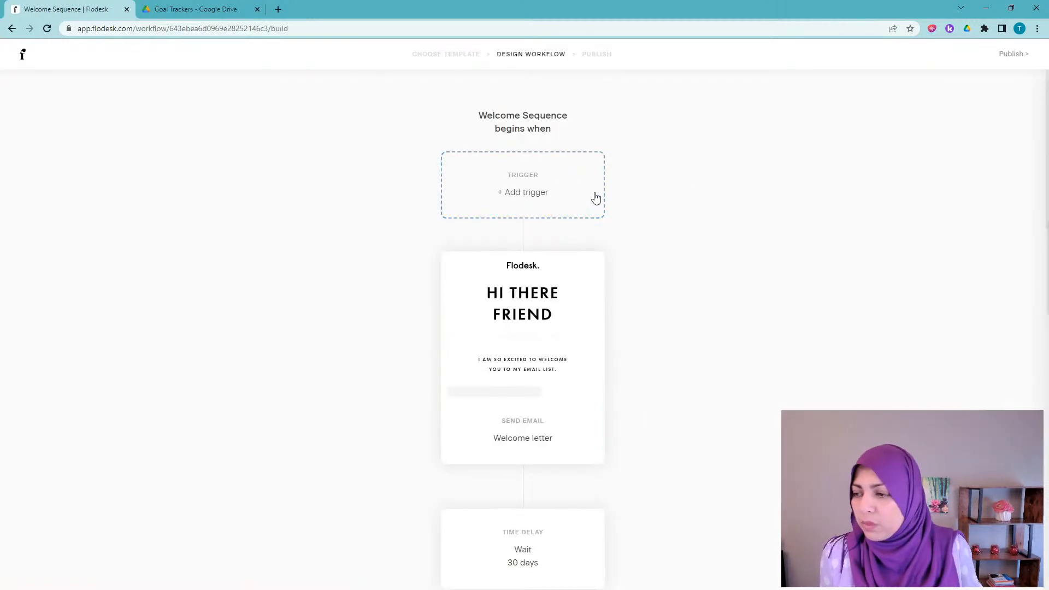
{"action": "scroll", "coordinate": [546, 276], "scroll_direction": "down", "scroll_amount": 2}
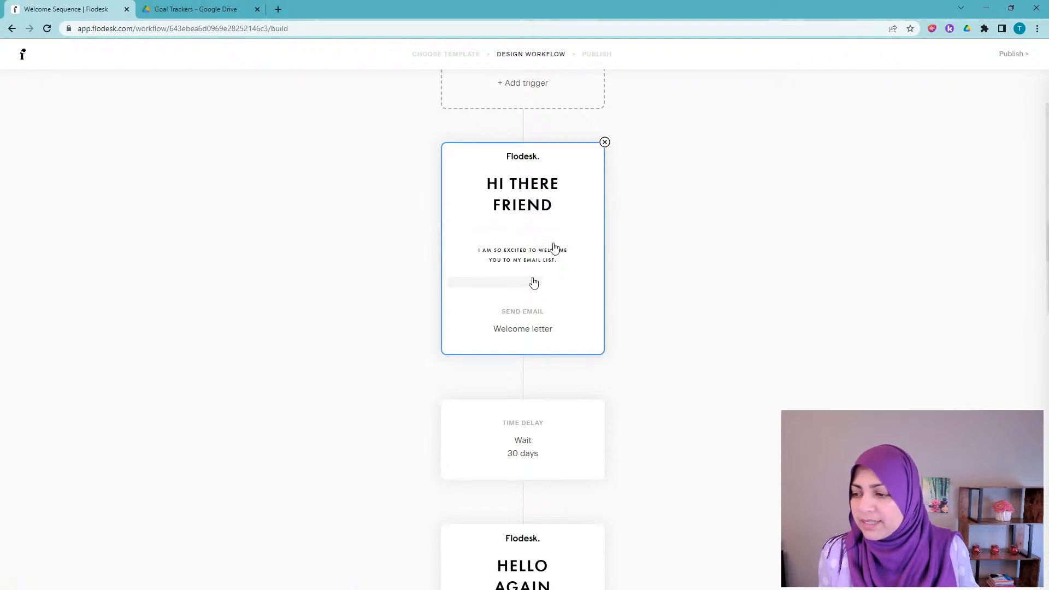
{"action": "scroll", "coordinate": [543, 286], "scroll_direction": "down", "scroll_amount": 3}
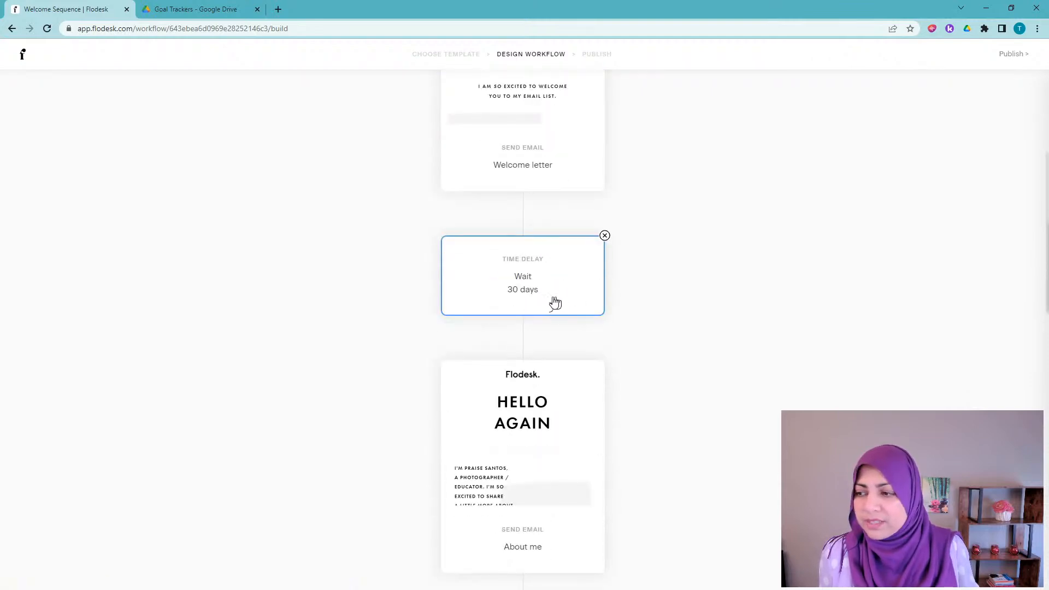
{"action": "scroll", "coordinate": [553, 302], "scroll_direction": "down", "scroll_amount": 2}
{"action": "scroll", "coordinate": [563, 328], "scroll_direction": "down", "scroll_amount": 4}
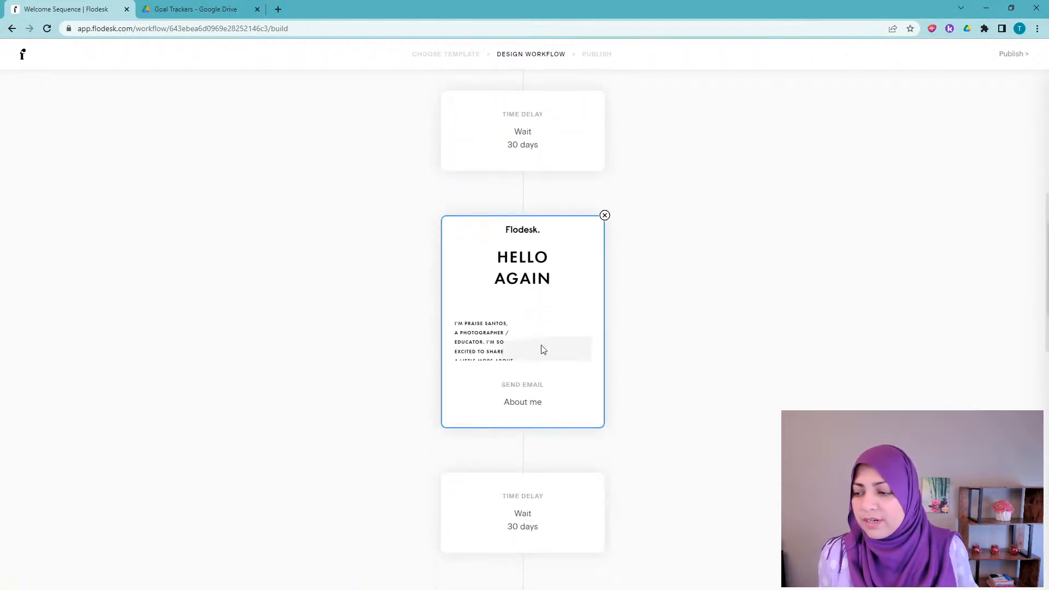
{"action": "scroll", "coordinate": [561, 336], "scroll_direction": "down", "scroll_amount": 4}
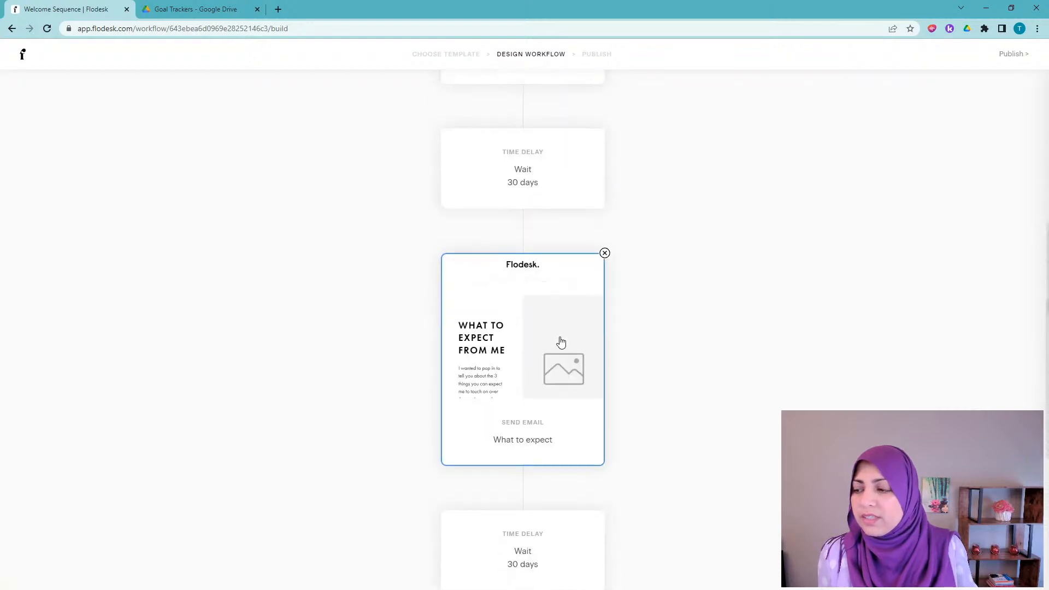
{"action": "scroll", "coordinate": [540, 359], "scroll_direction": "down", "scroll_amount": 7}
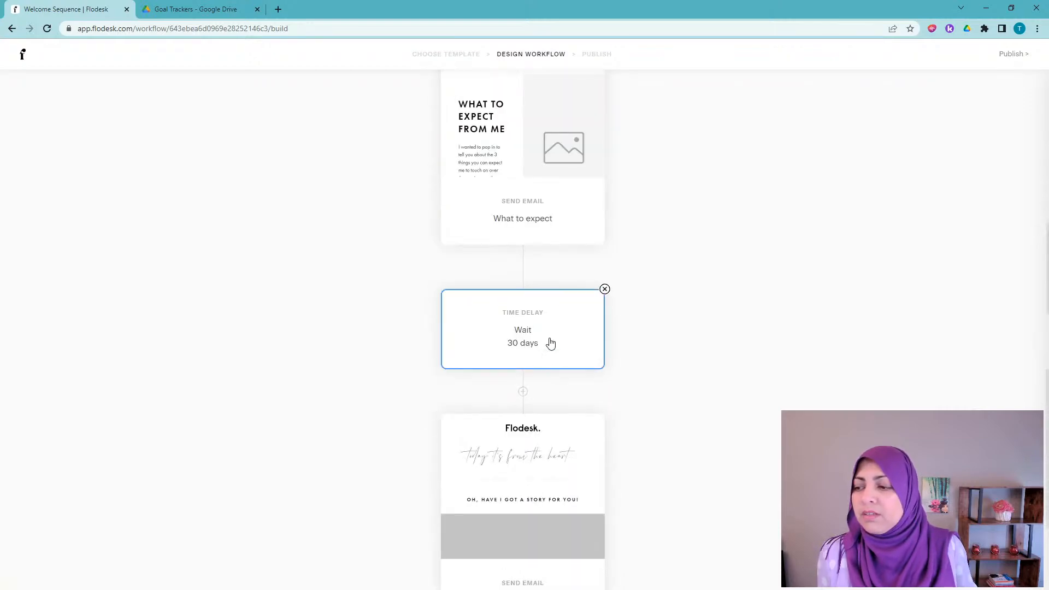
{"action": "scroll", "coordinate": [566, 383], "scroll_direction": "up", "scroll_amount": 10}
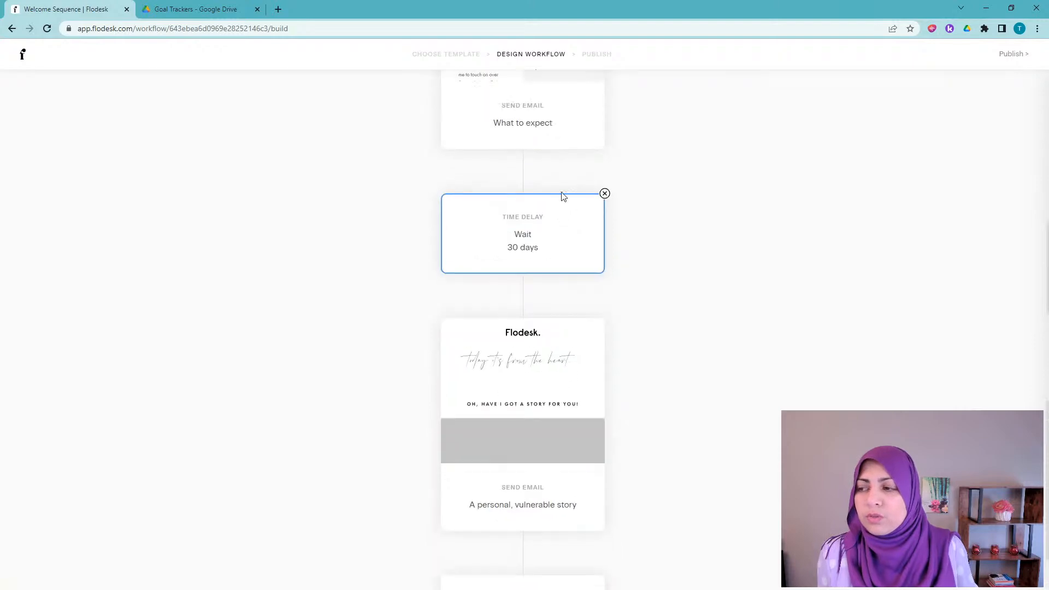
{"action": "scroll", "coordinate": [557, 267], "scroll_direction": "up", "scroll_amount": 6}
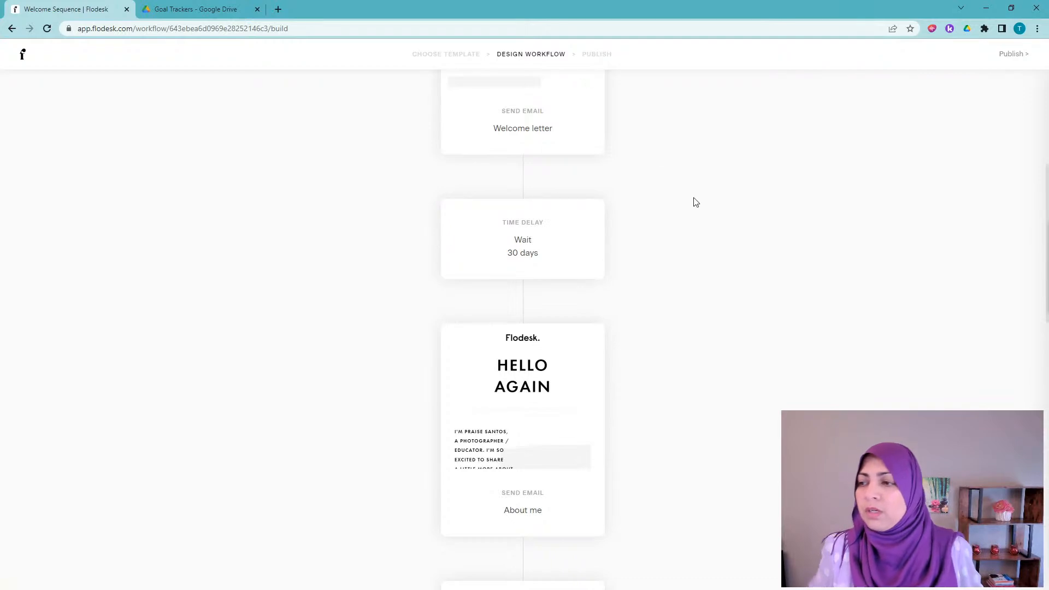
{"action": "scroll", "coordinate": [704, 194], "scroll_direction": "up", "scroll_amount": 1}
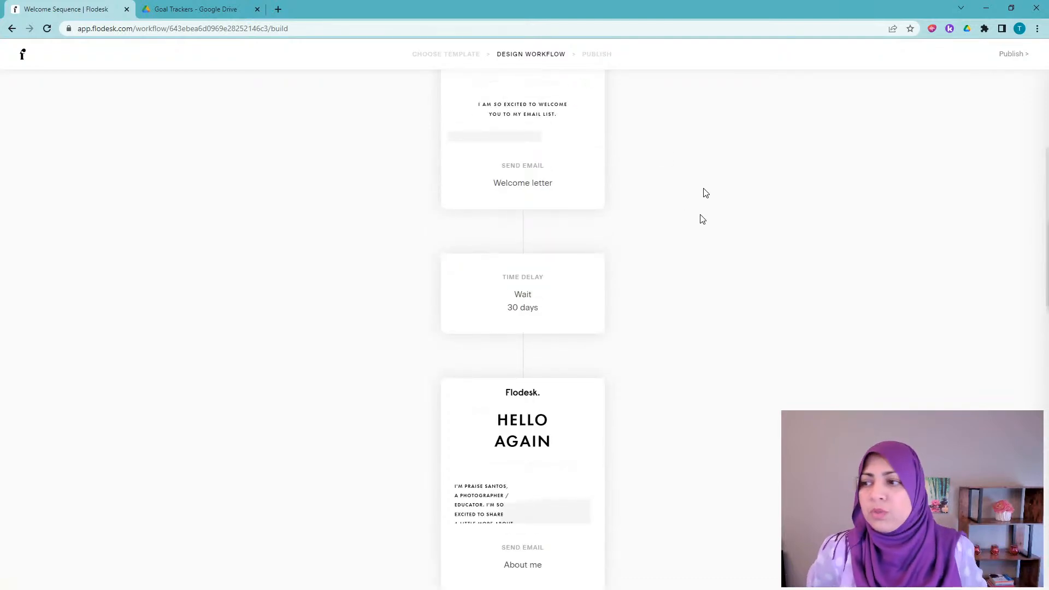
{"action": "scroll", "coordinate": [714, 191], "scroll_direction": "up", "scroll_amount": 4}
{"action": "scroll", "coordinate": [714, 191], "scroll_direction": "up", "scroll_amount": 1}
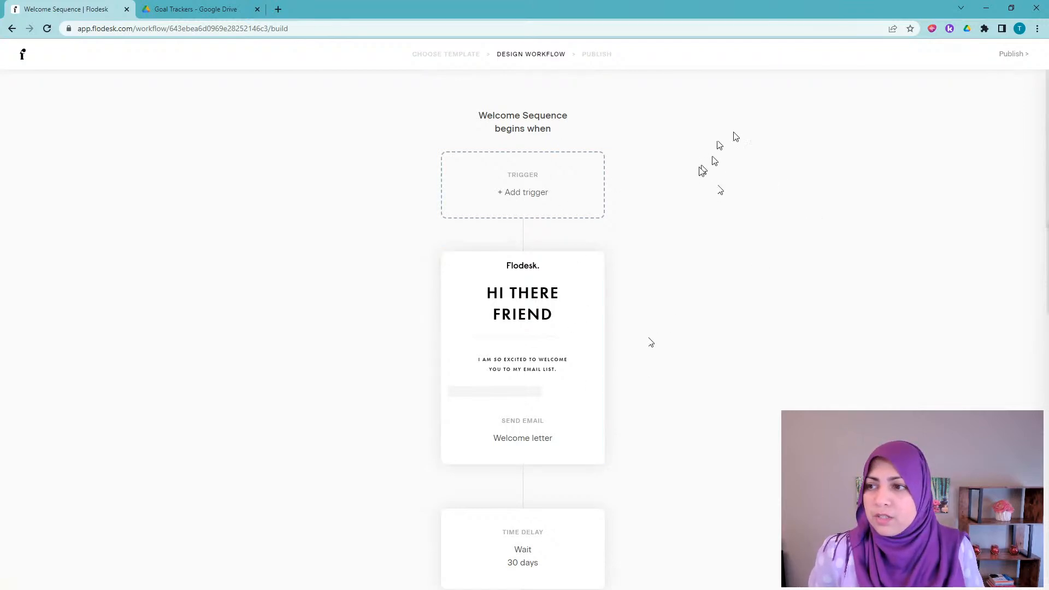
{"action": "scroll", "coordinate": [529, 328], "scroll_direction": "down", "scroll_amount": 8}
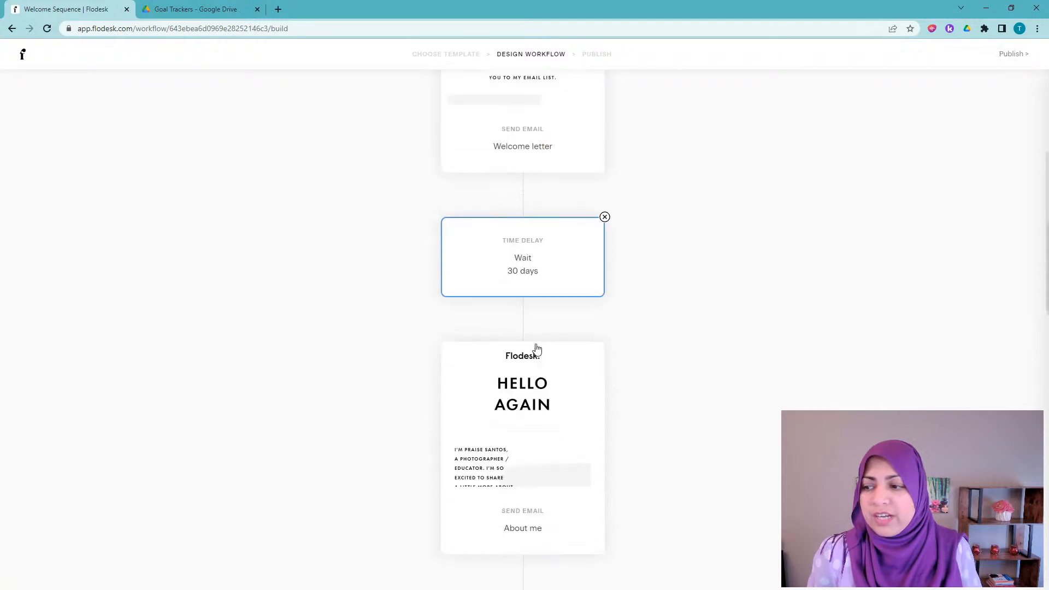
{"action": "scroll", "coordinate": [597, 326], "scroll_direction": "up", "scroll_amount": 3}
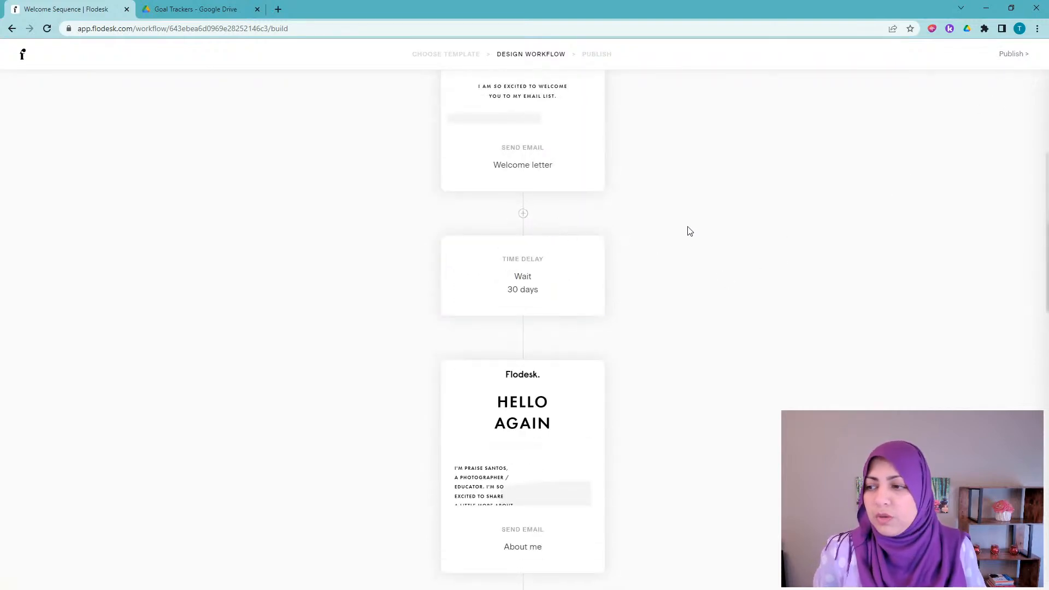
{"action": "scroll", "coordinate": [688, 231], "scroll_direction": "up", "scroll_amount": 4}
{"action": "scroll", "coordinate": [690, 231], "scroll_direction": "down", "scroll_amount": 3}
{"action": "mouse_move", "coordinate": [553, 272]}
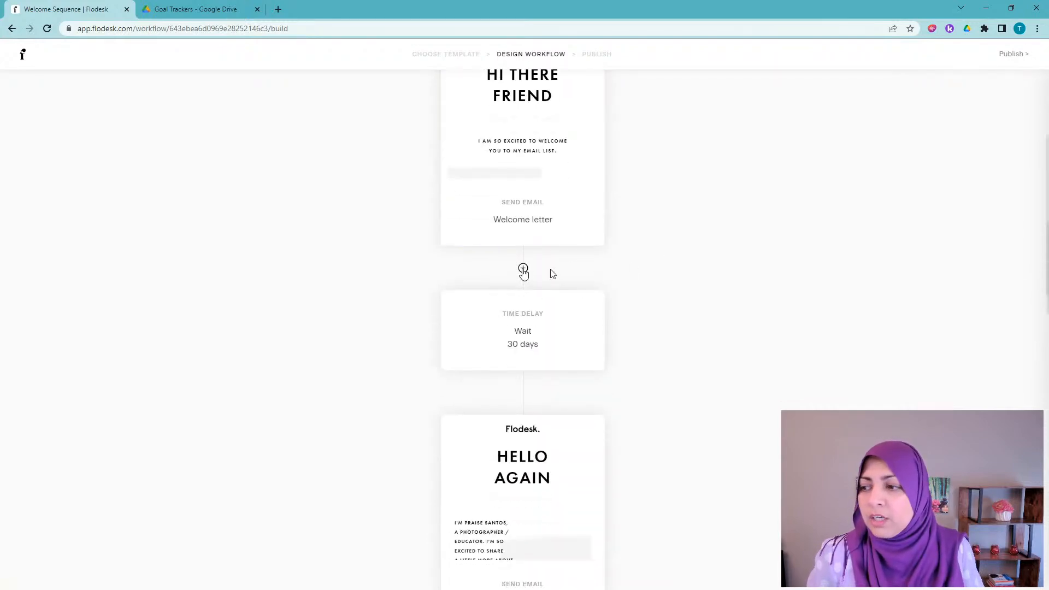
{"action": "left_click", "coordinate": [523, 269]}
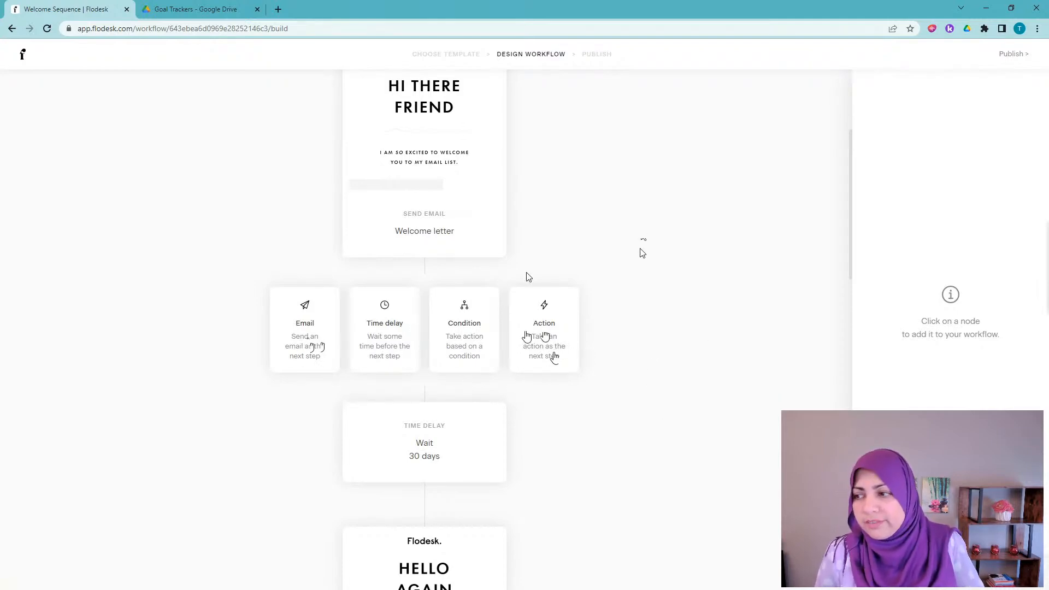
{"action": "scroll", "coordinate": [643, 249], "scroll_direction": "up", "scroll_amount": 1}
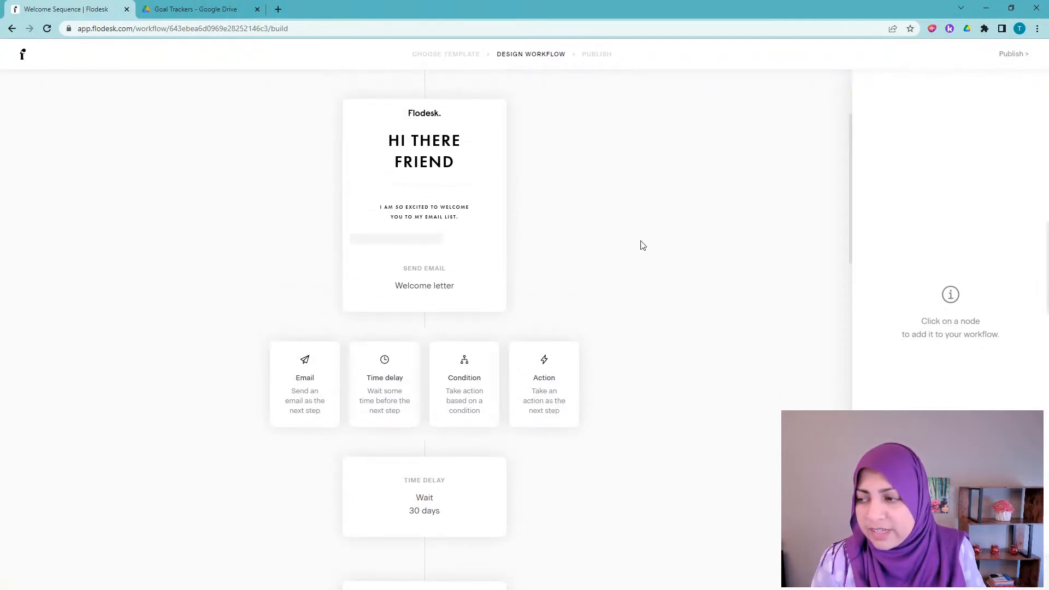
{"action": "left_click", "coordinate": [629, 290]}
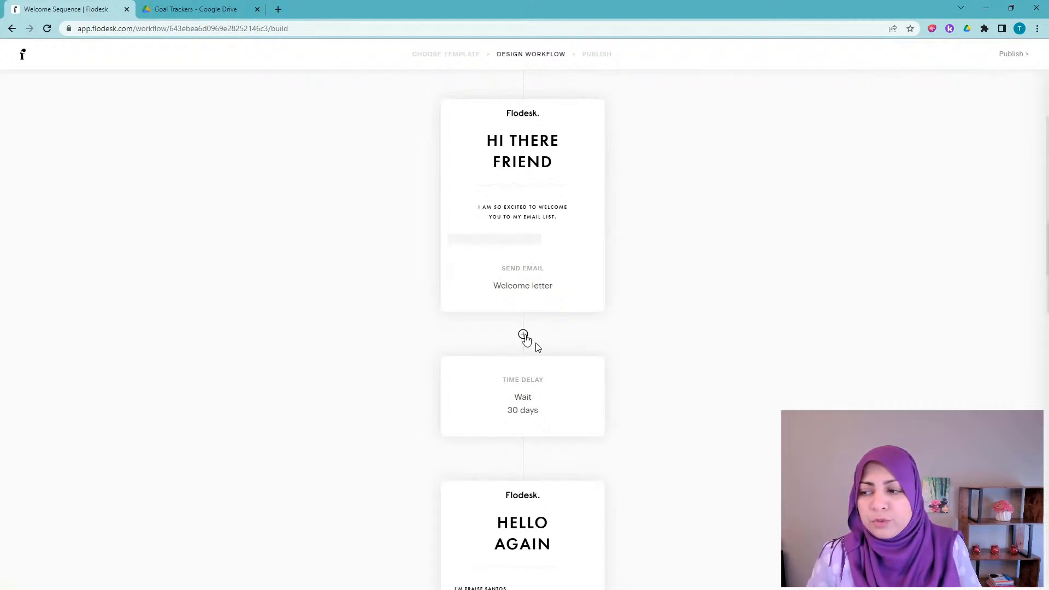
{"action": "left_click", "coordinate": [524, 336]}
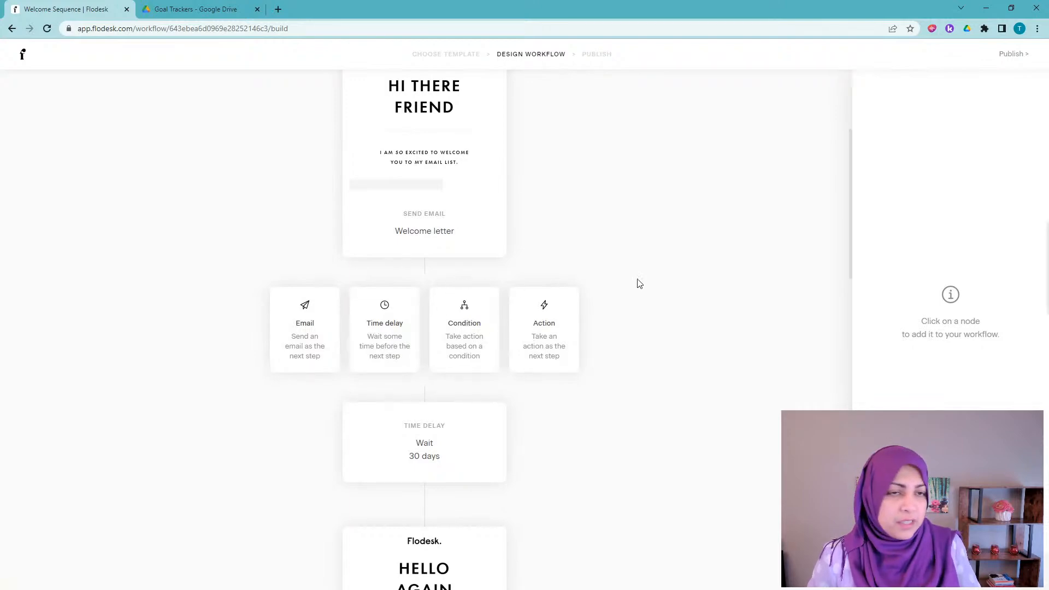
{"action": "left_click", "coordinate": [644, 254]}
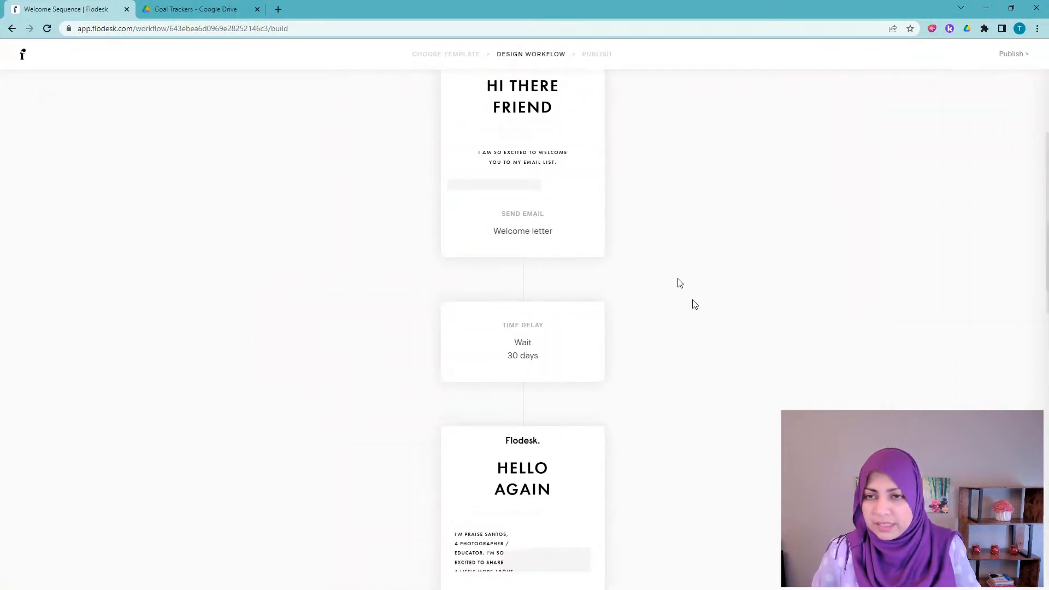